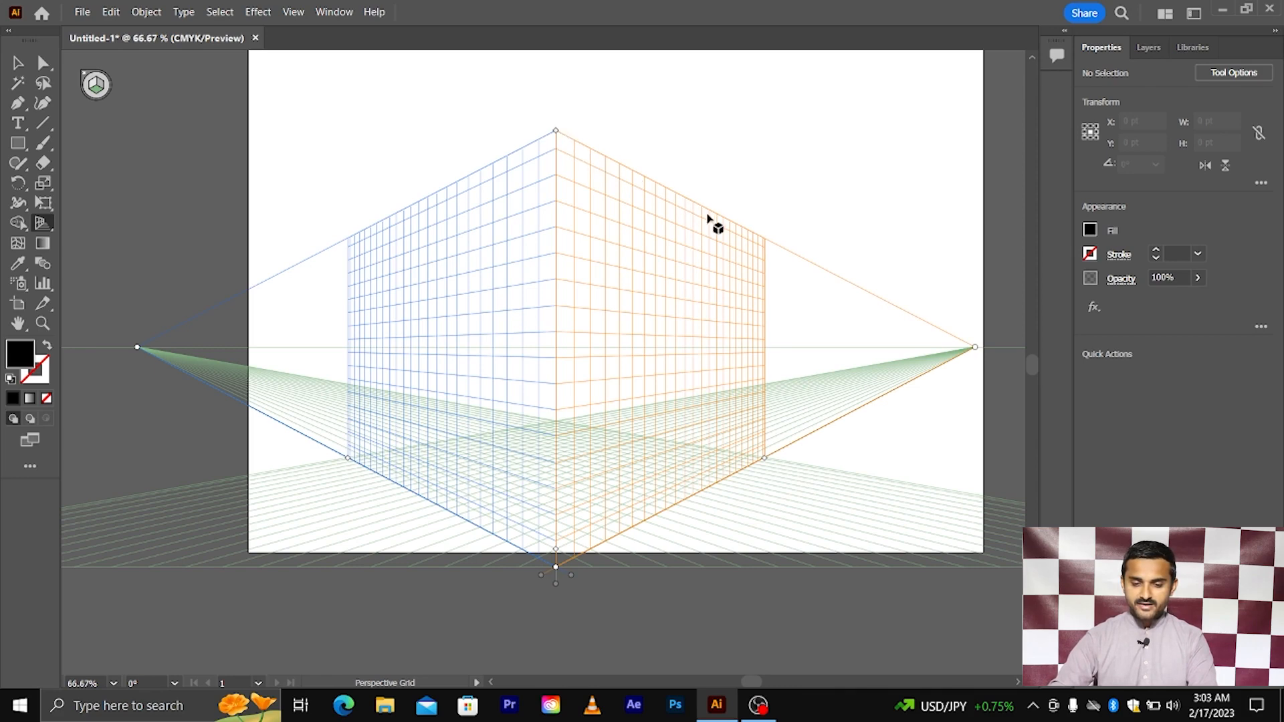
Examine the two-point perspective grid, its corner edge, both wall planes and the right vanishing point.
scroll(765, 236, "up", 3)
scroll(765, 264, "down", 3)
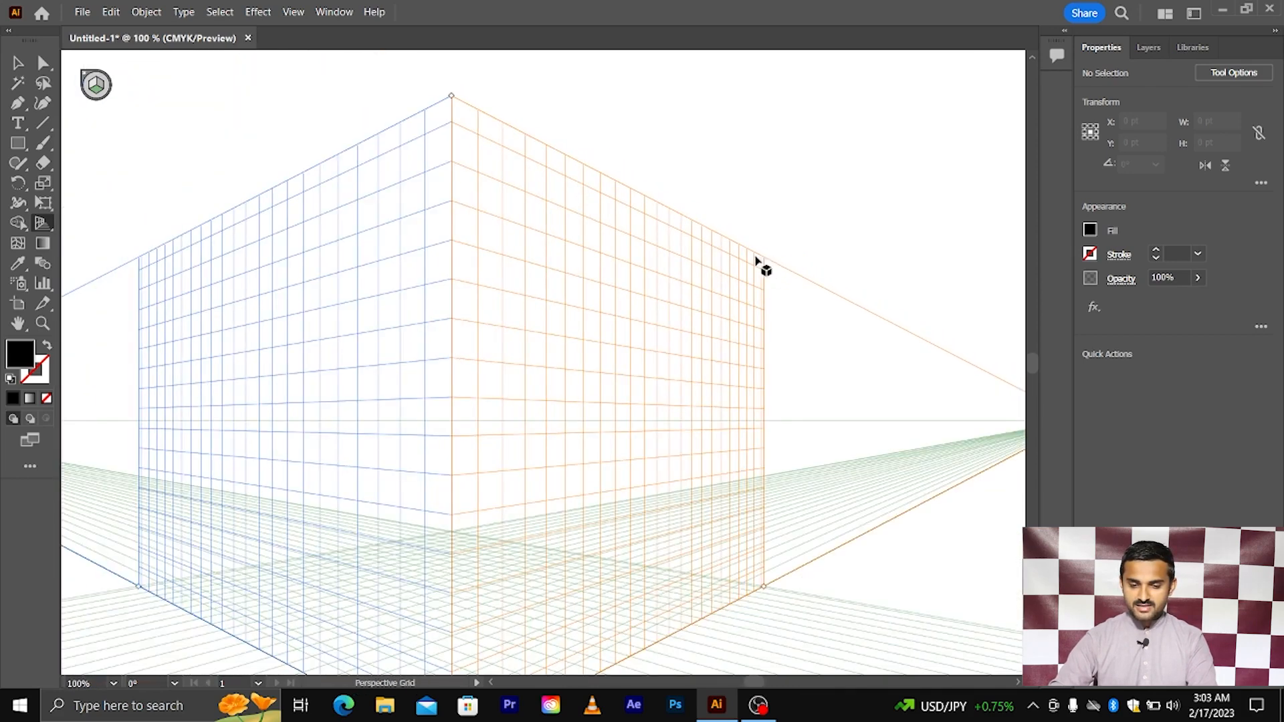
scroll(777, 261, "down", 2)
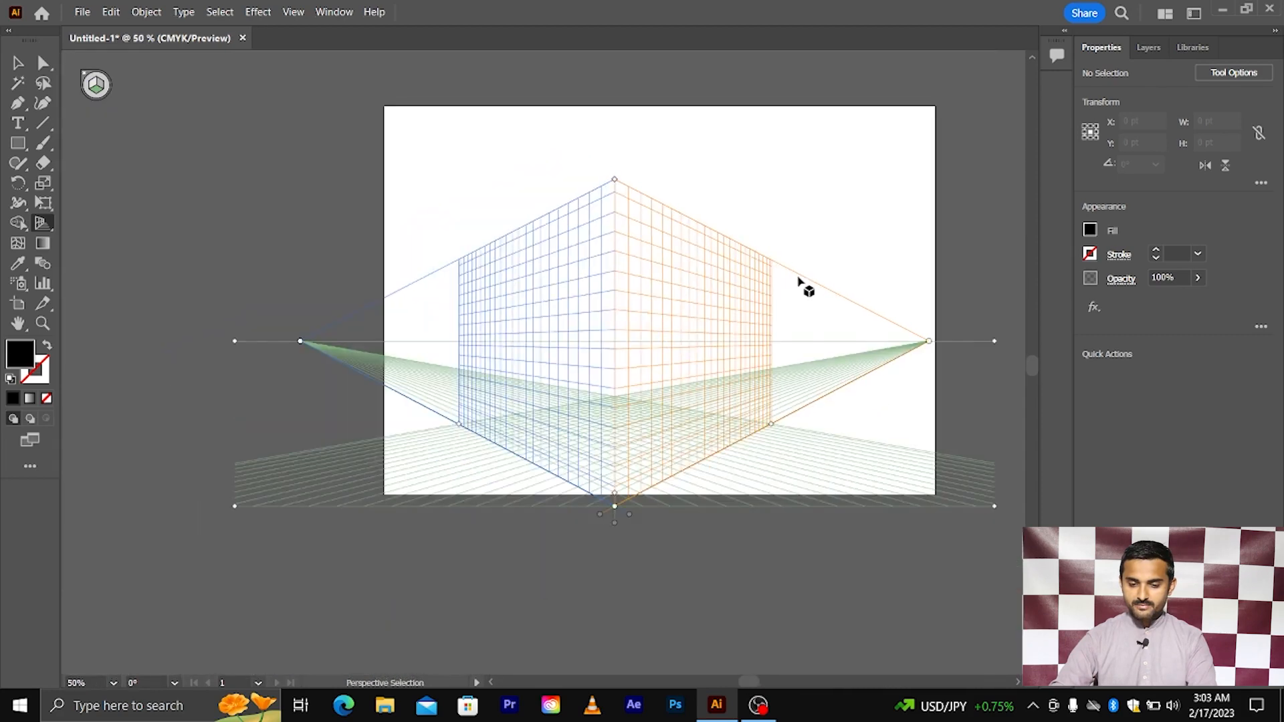
scroll(929, 343, "up", 2)
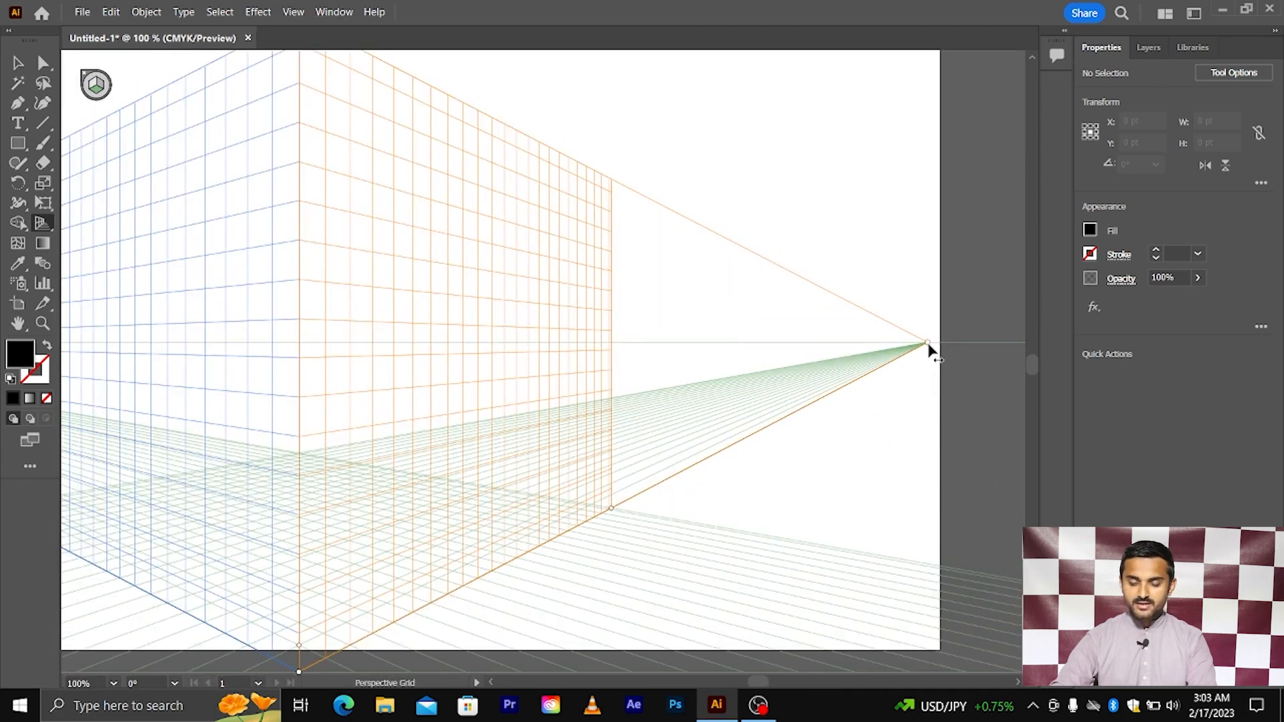
scroll(928, 343, "down", 2)
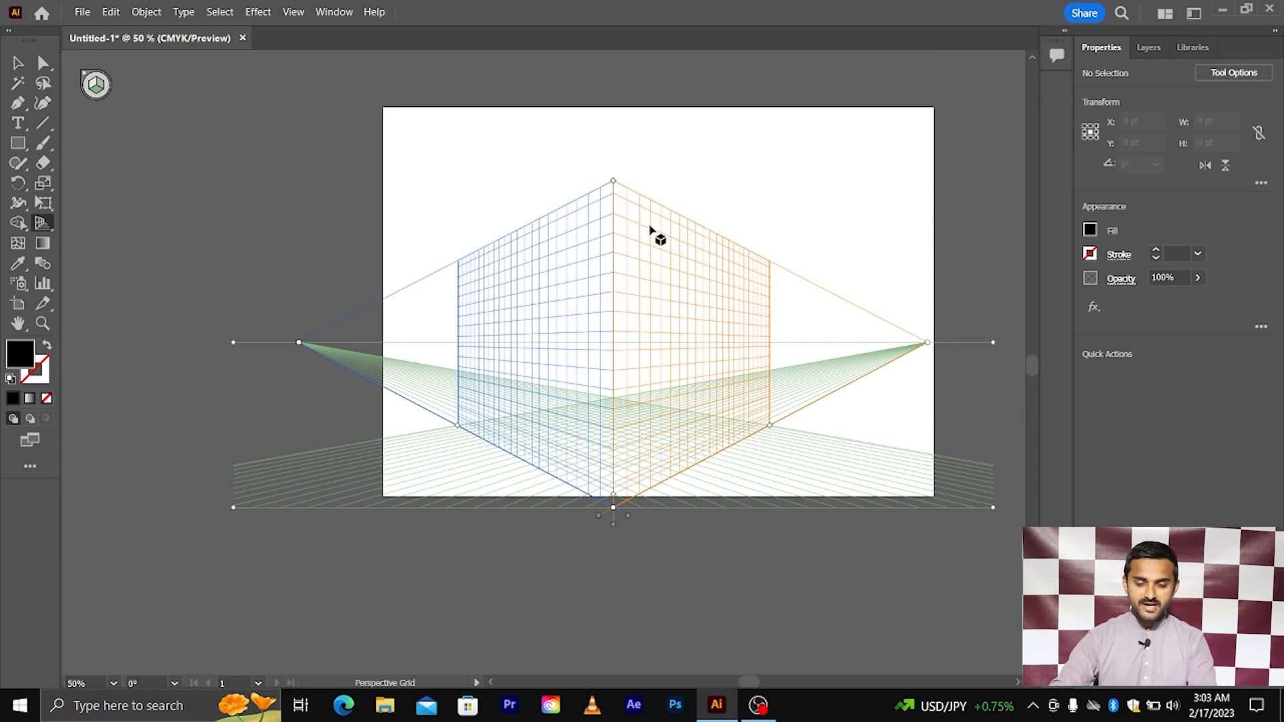
scroll(651, 230, "down", 1)
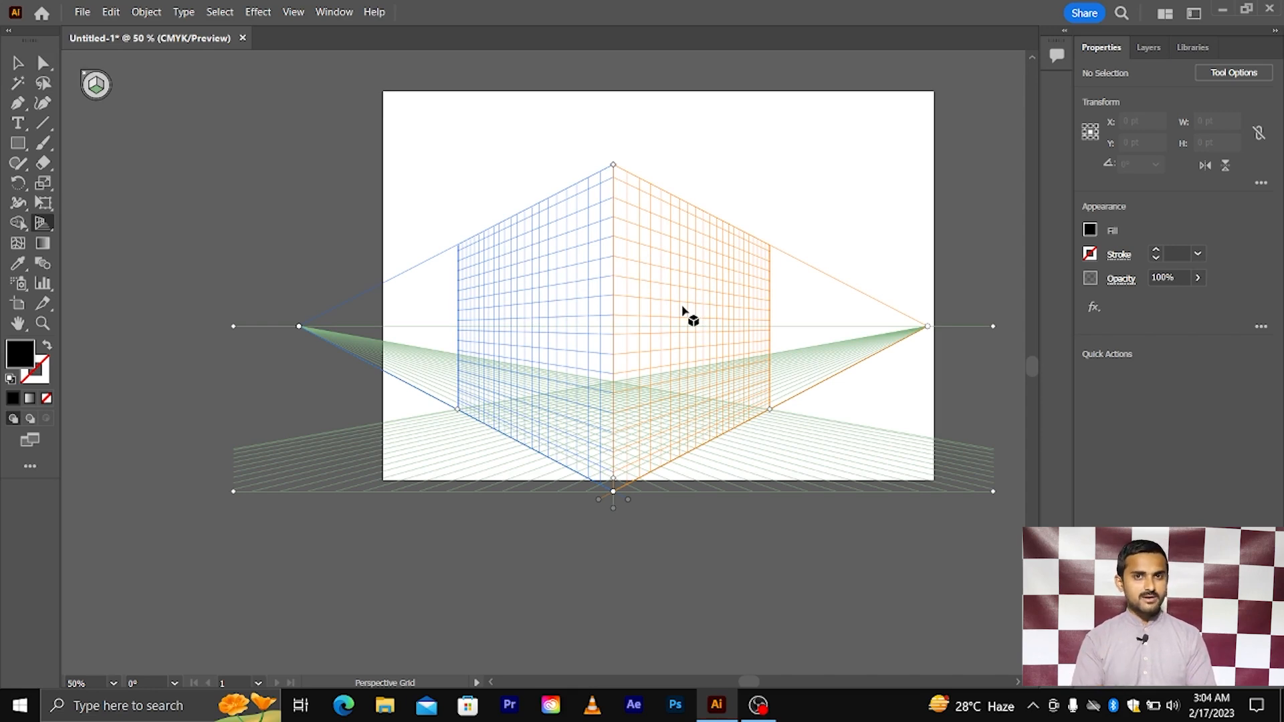
Create a new landscape A4 document of 841.8898 x 595.2756 pt with CMYK Color and High (300 ppi) raster effects.
left_click(18, 62)
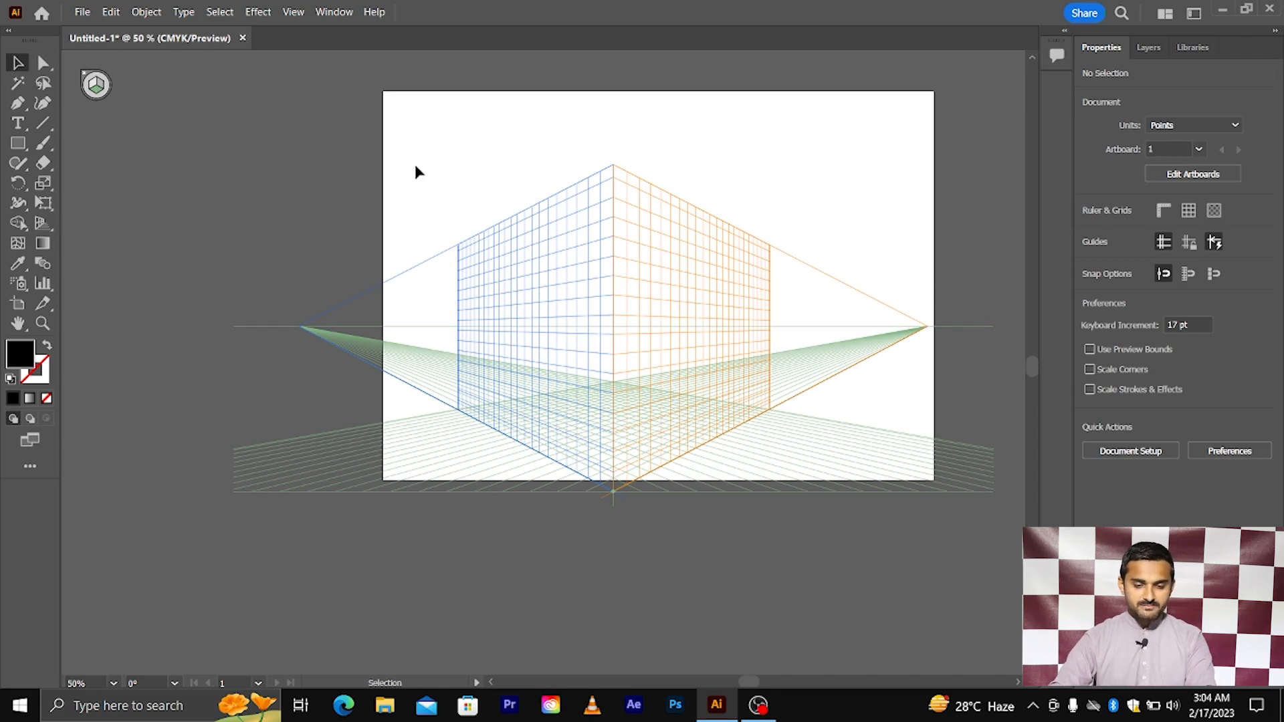
key("a")
key("ctrl+n")
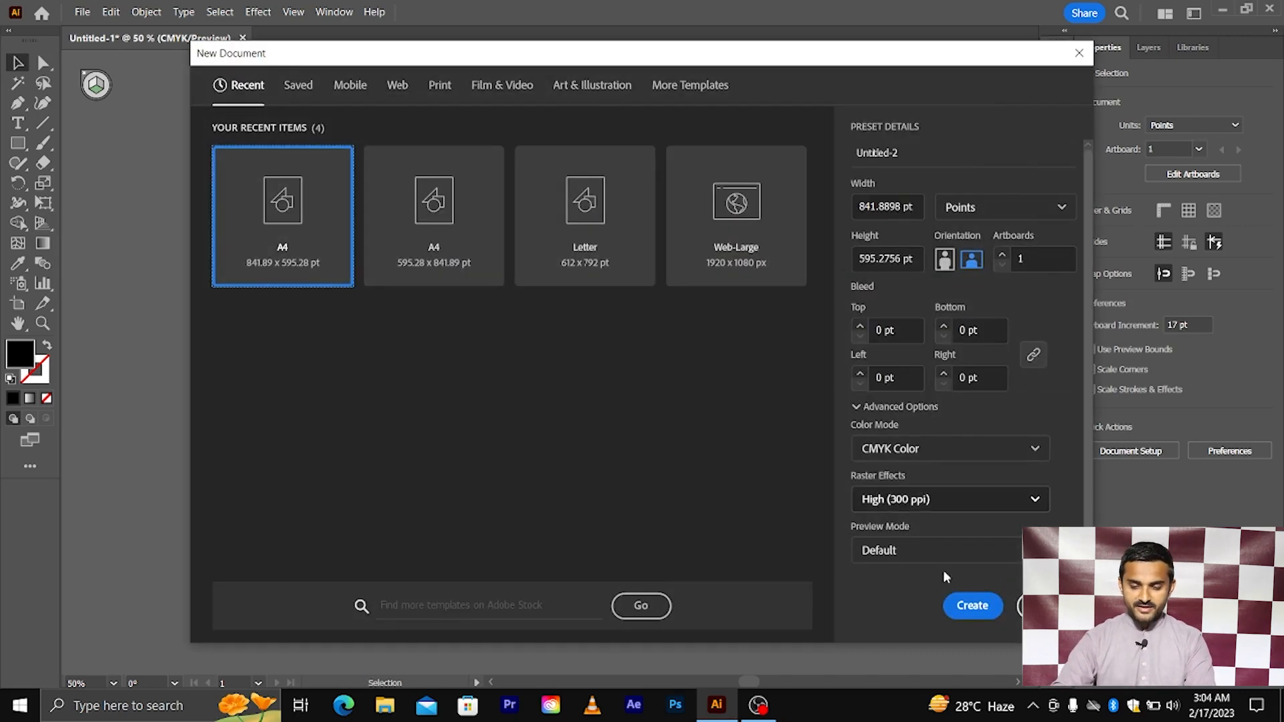
left_click(970, 606)
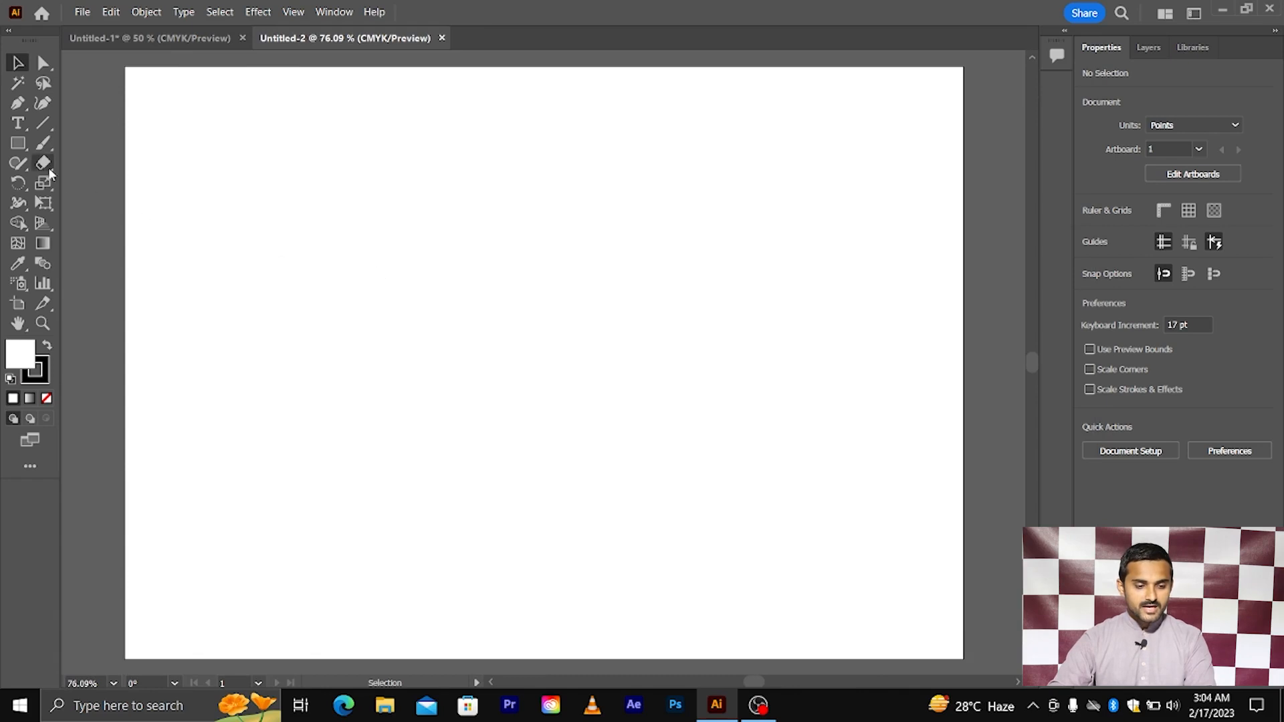
Draw a white square with a 1 pt black stroke, about 341 pt wide, around the artboard's centre area.
left_click(17, 143)
left_click_drag(519, 324, 707, 460)
left_click(18, 64)
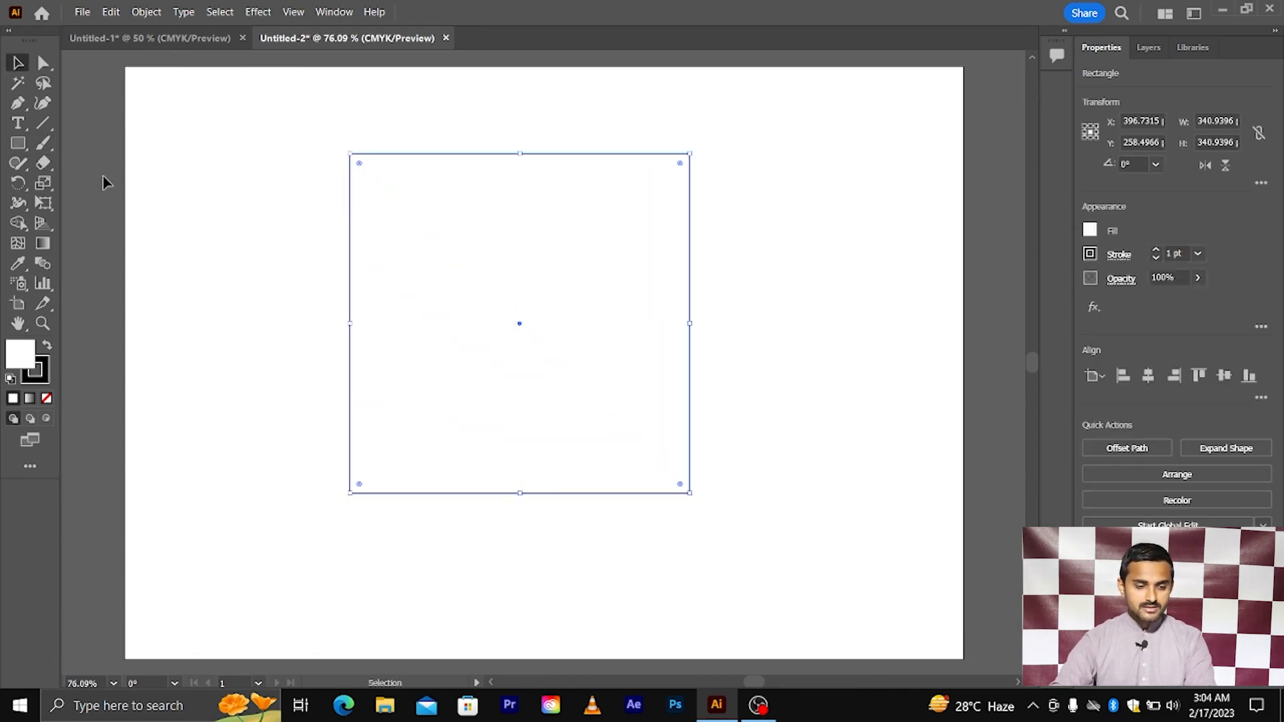
Scale a copy of the square about its centre to about 309 pt and repeat the transformation until tiny nested squares fill the middle.
left_click_drag(50, 182, 104, 185)
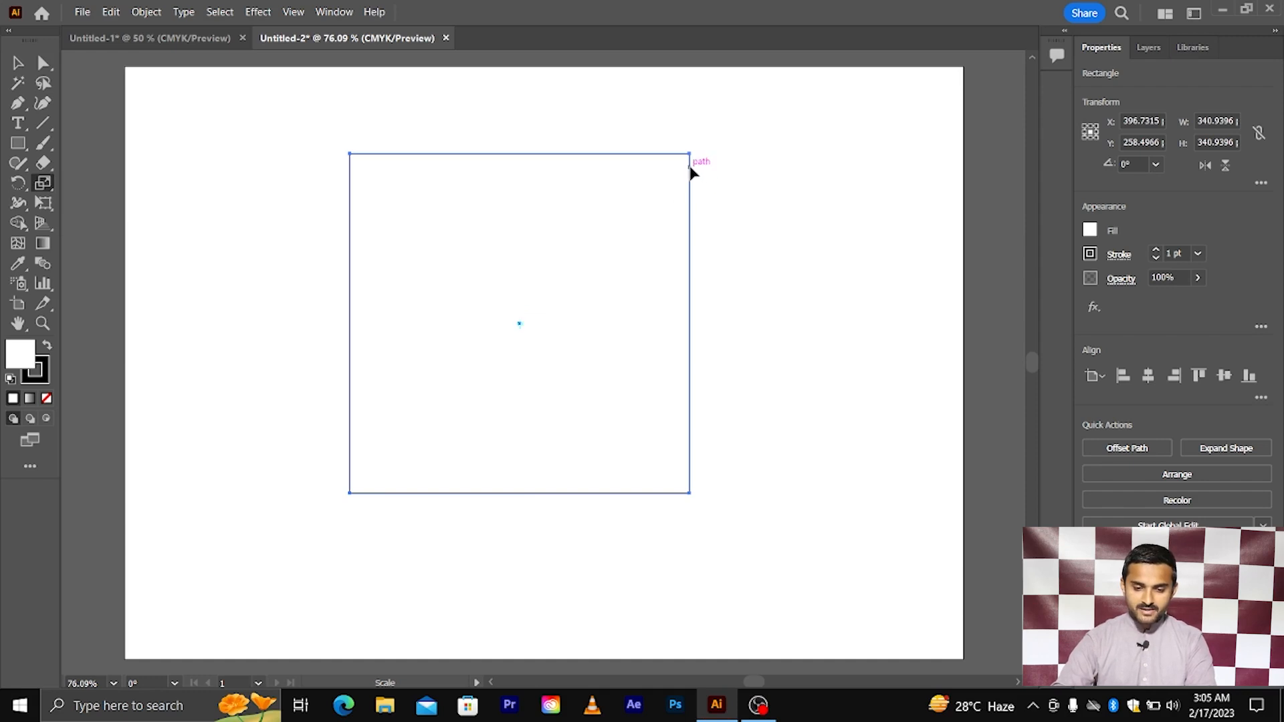
left_click_drag(692, 172, 672, 181)
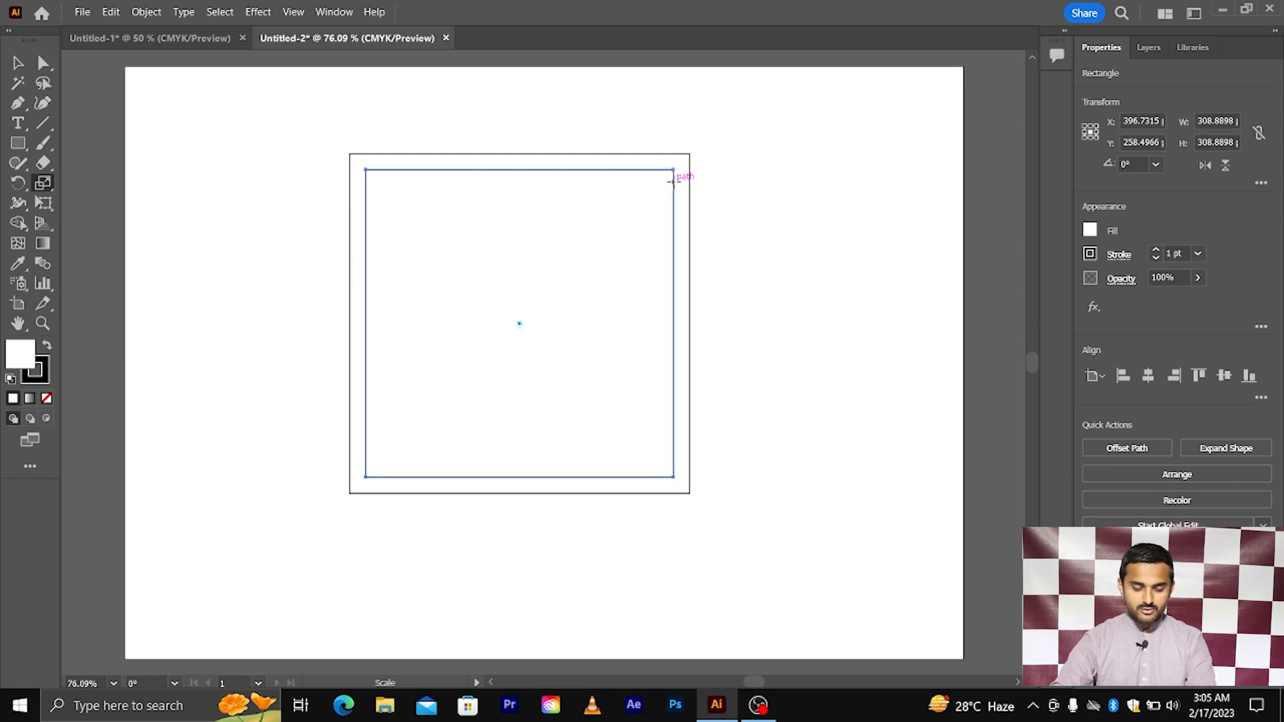
key("ctrl+d")
key("ctrl+d")
key("ctrl+d")
key("ctrl+d")
key("ctrl+d")
key("ctrl+d")
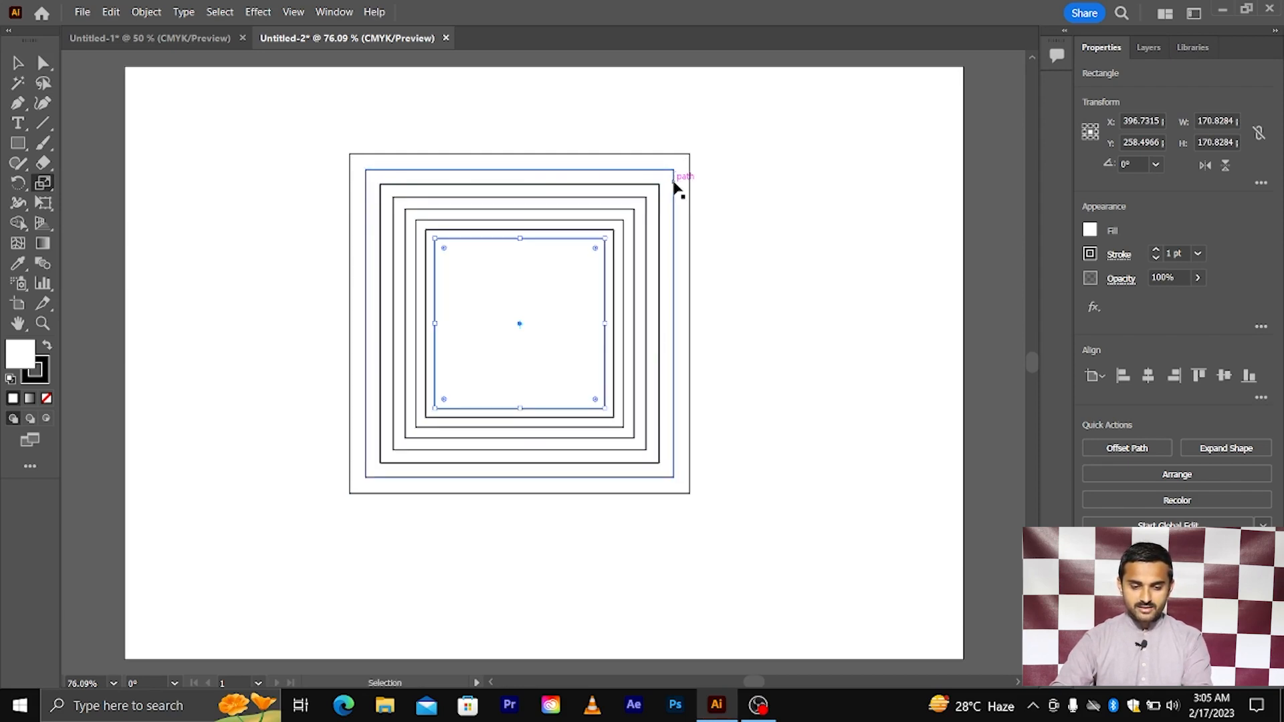
key("ctrl+d")
key("ctrl+d")
key("ctrl+d")
key("ctrl+d")
key("ctrl+d")
key("ctrl+d")
key("ctrl+d")
key("ctrl+d")
key("ctrl+d")
key("ctrl+d")
key("ctrl+d")
key("ctrl+d")
key("ctrl+d")
key("ctrl+d")
key("ctrl+d")
key("ctrl+d")
key("ctrl+d")
key("ctrl+d")
key("ctrl+d")
key("ctrl+d")
left_click(18, 63)
left_click(272, 191)
scroll(175, 175, "down", 1)
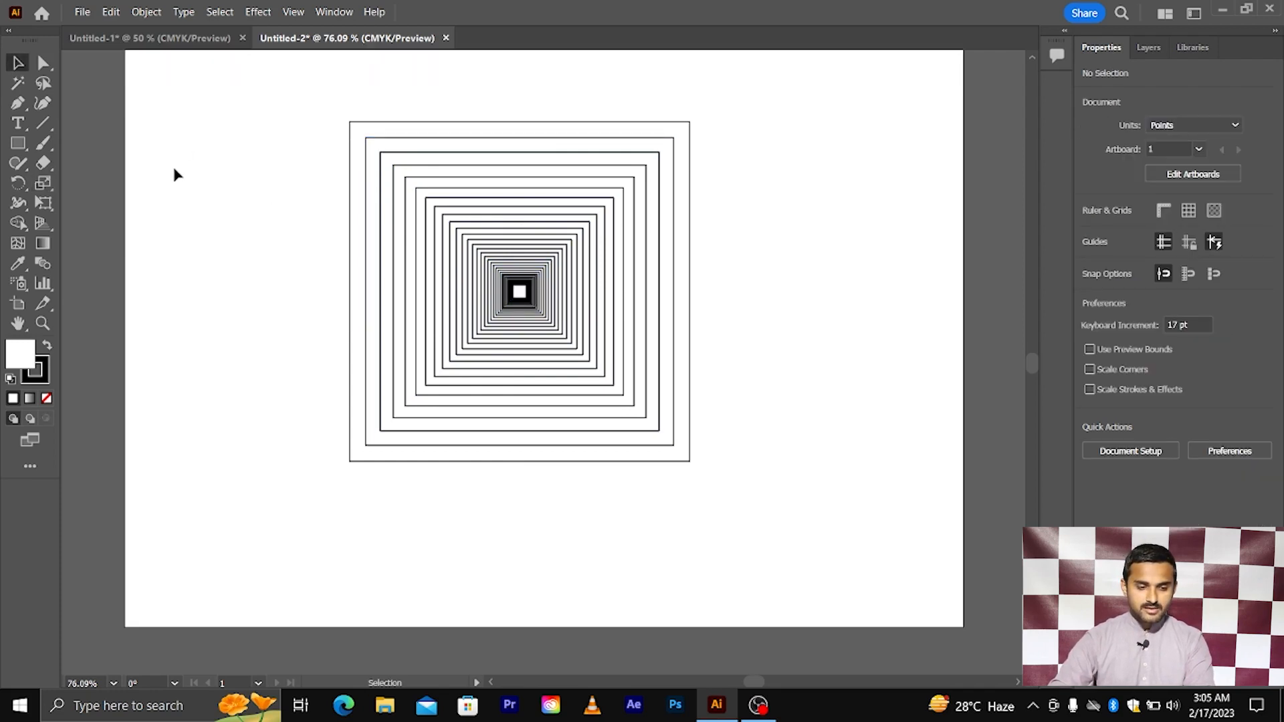
Paint a small smiley face with the 5 pt. Round brush just below the nested squares.
left_click(43, 143)
mouse_move(525, 480)
left_mouse_down()
mouse_move(440, 499)
mouse_move(501, 558)
mouse_move(537, 510)
mouse_move(523, 480)
left_mouse_up()
left_click(491, 506)
left_click(459, 505)
left_click_drag(472, 515, 498, 531)
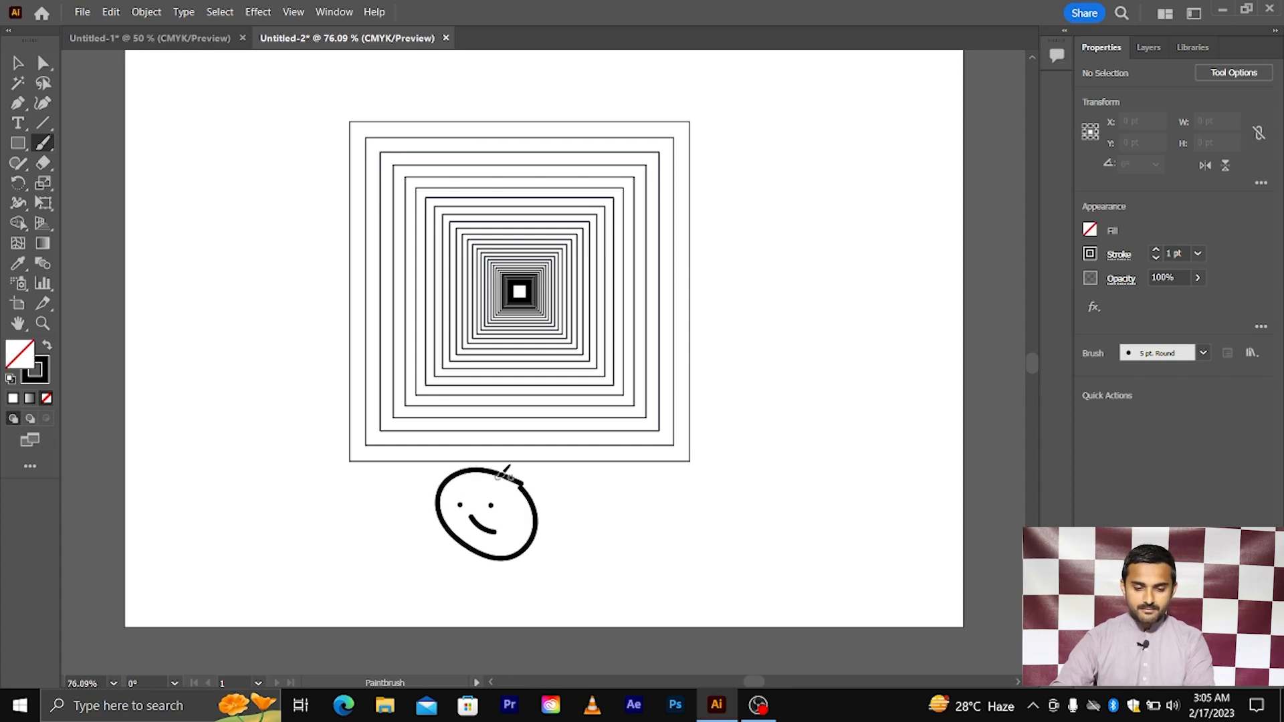
Paint a line from the smiley up towards the squares' centre and add a dot inside the innermost square.
left_click_drag(498, 476, 504, 314)
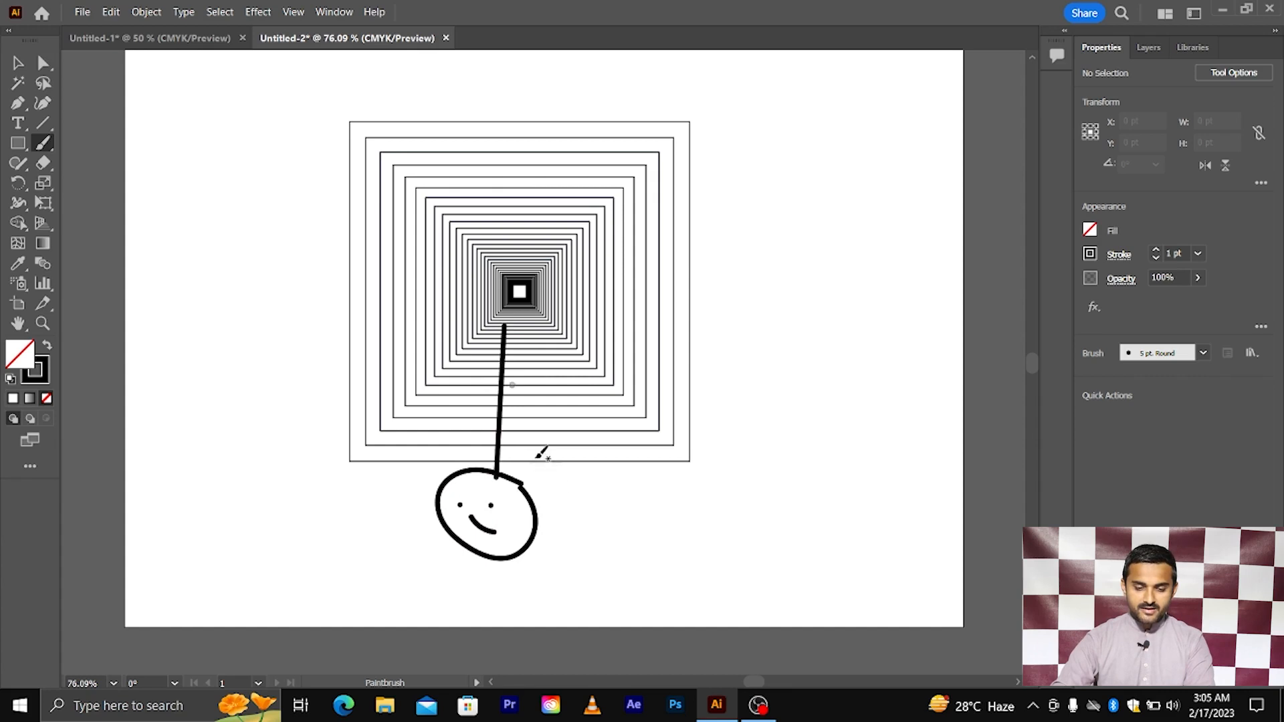
key("ctrl+equal")
key("ctrl+equal")
scroll(516, 468, "up", 2)
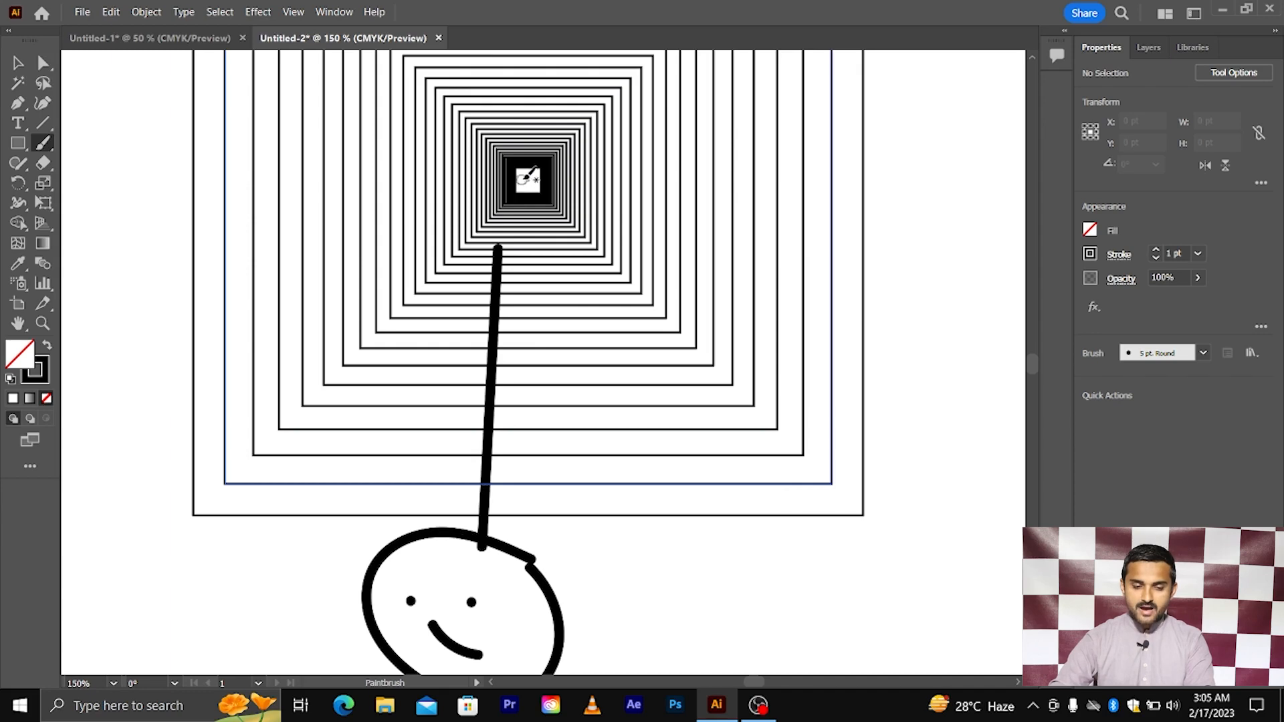
scroll(528, 179, "up", 4)
left_click(533, 176)
scroll(535, 177, "down", 3)
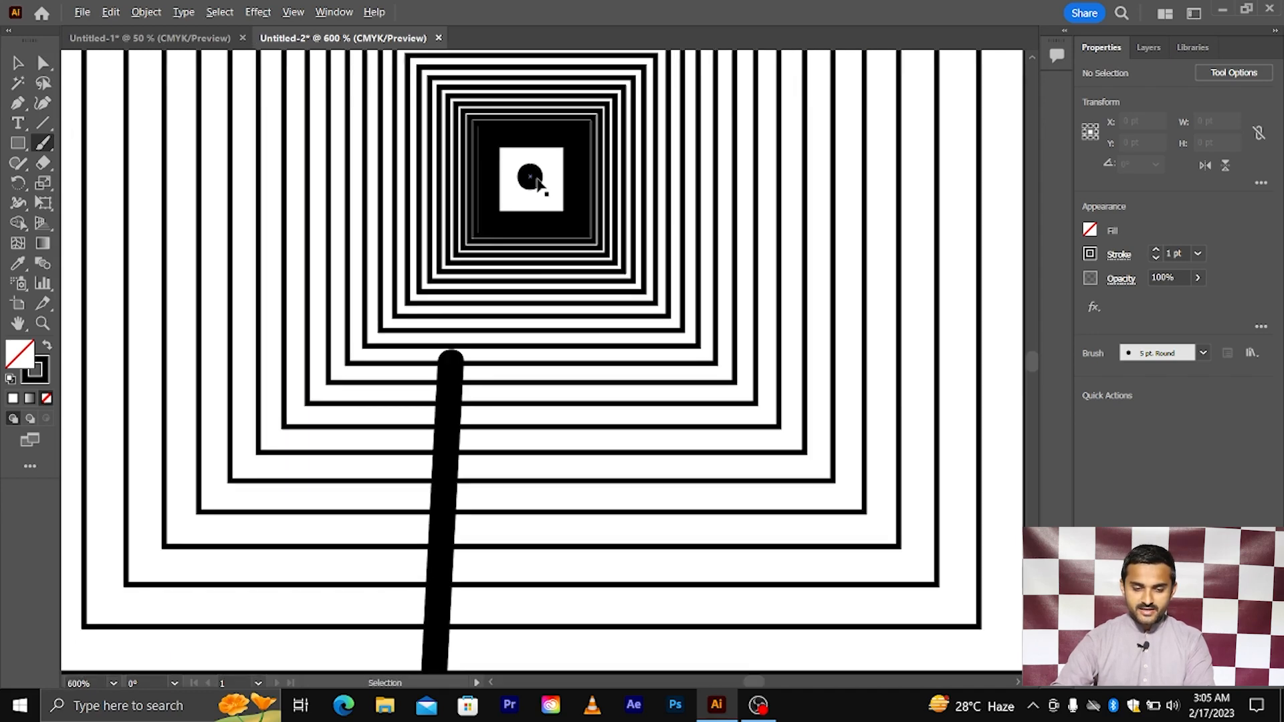
Delete all the nested squares and brush strokes from the artboard.
left_click(18, 62)
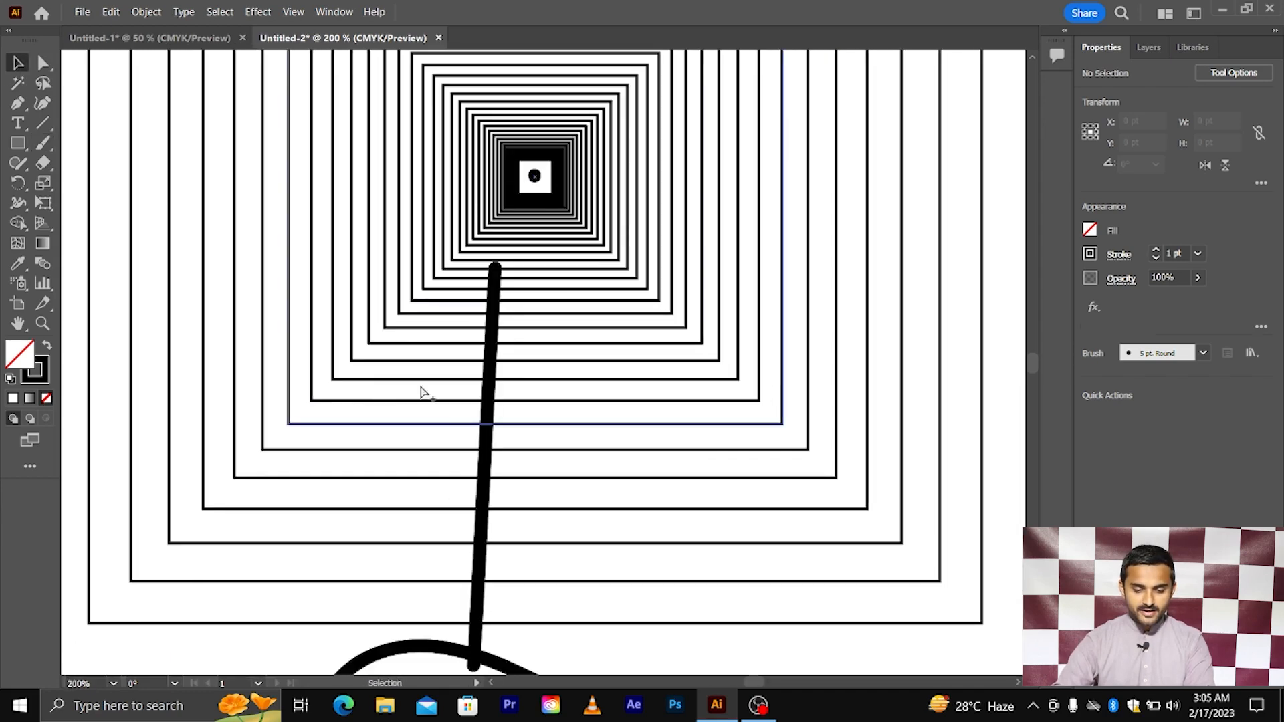
scroll(468, 431, "down", 1)
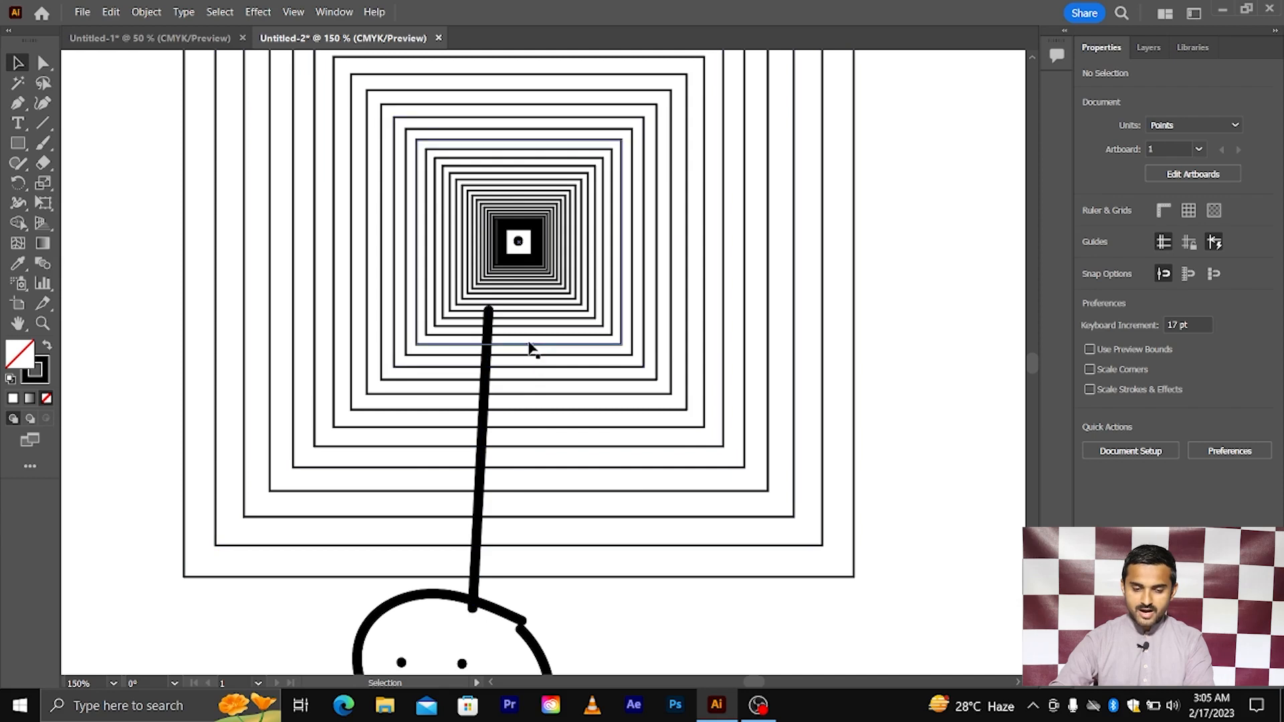
scroll(520, 296, "up", 1)
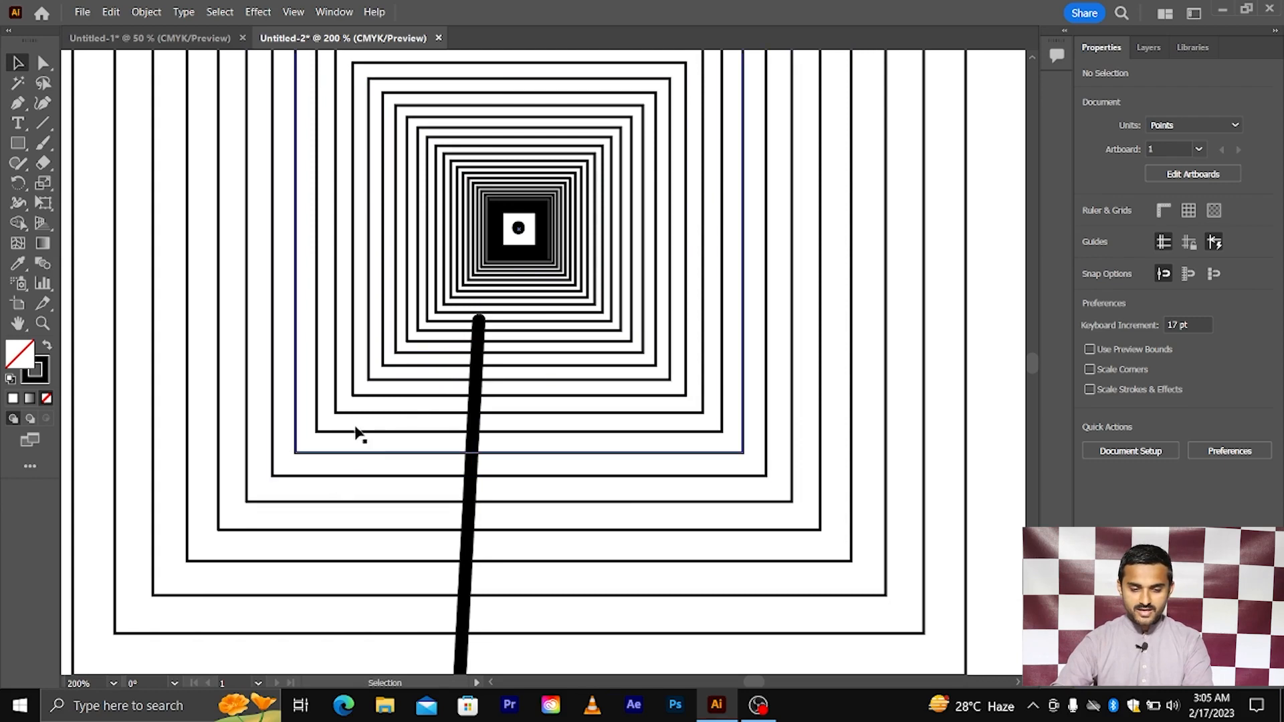
key("alt")
scroll(523, 224, "up", 1)
scroll(505, 238, "down", 4)
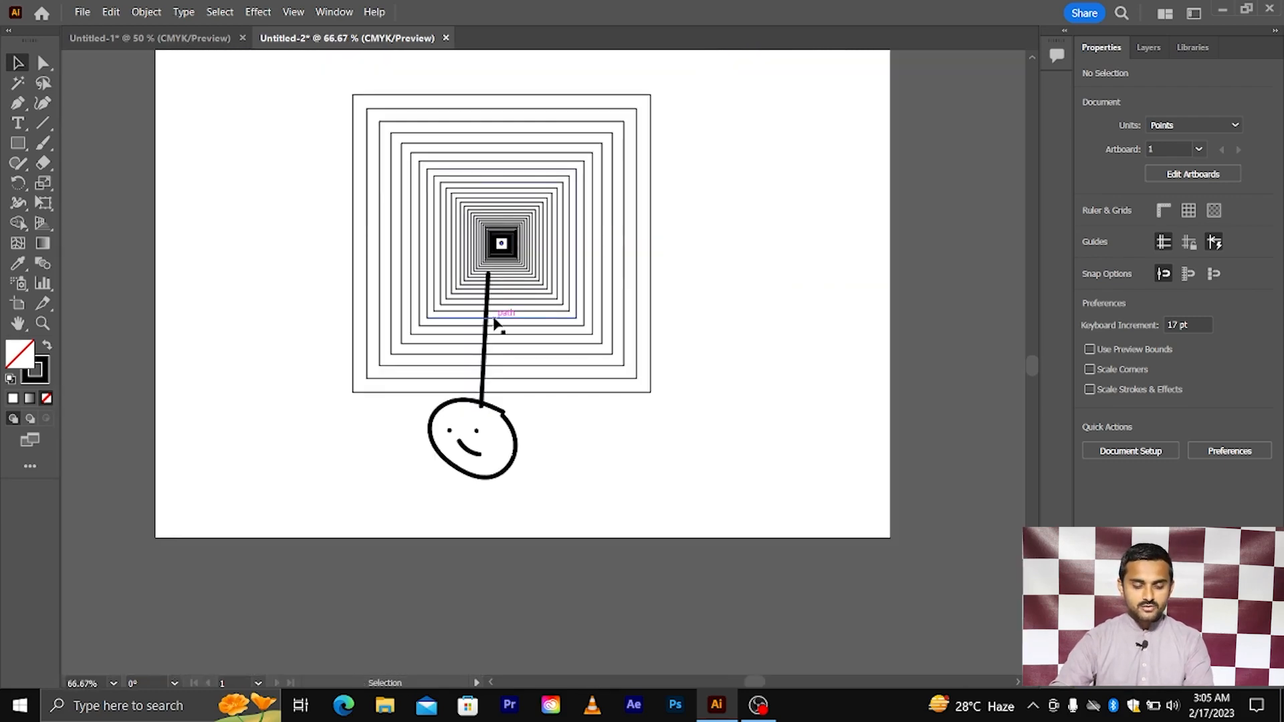
key("ctrl+a")
key("Delete")
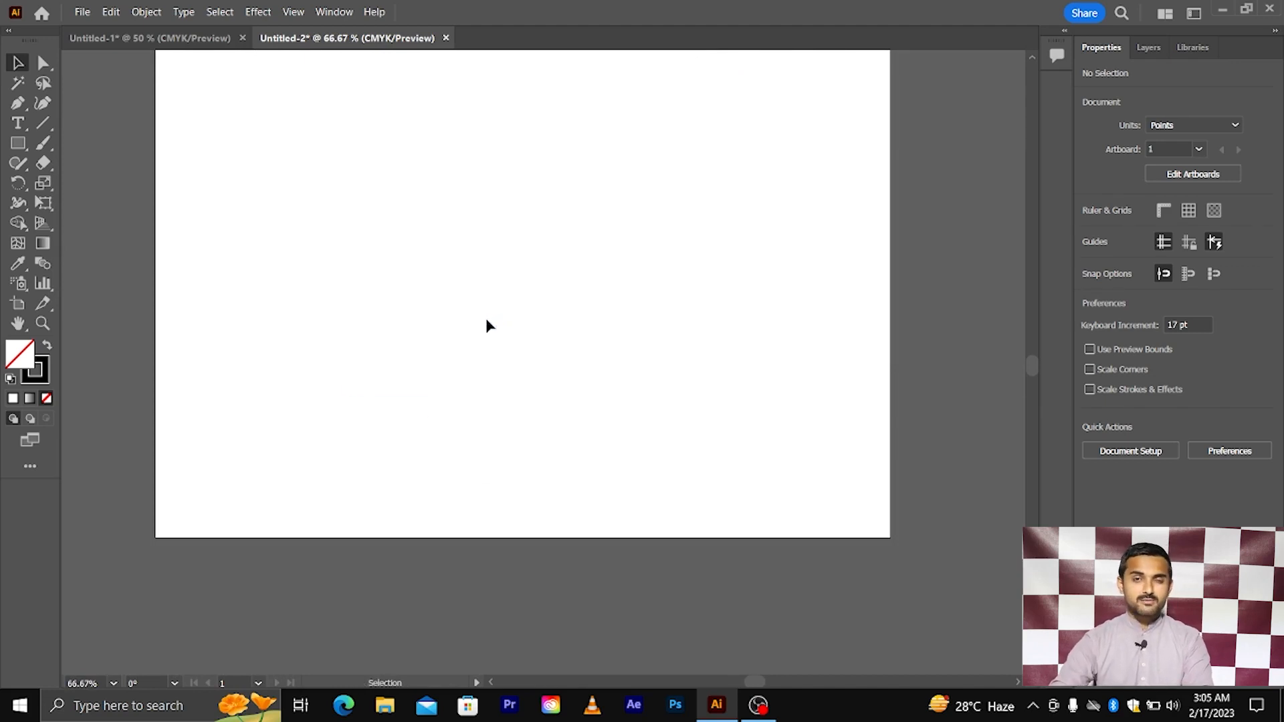
Switch back to the Untitled-1 document and hide its perspective grid with the Perspective Grid tool's plane widget.
left_click(172, 38)
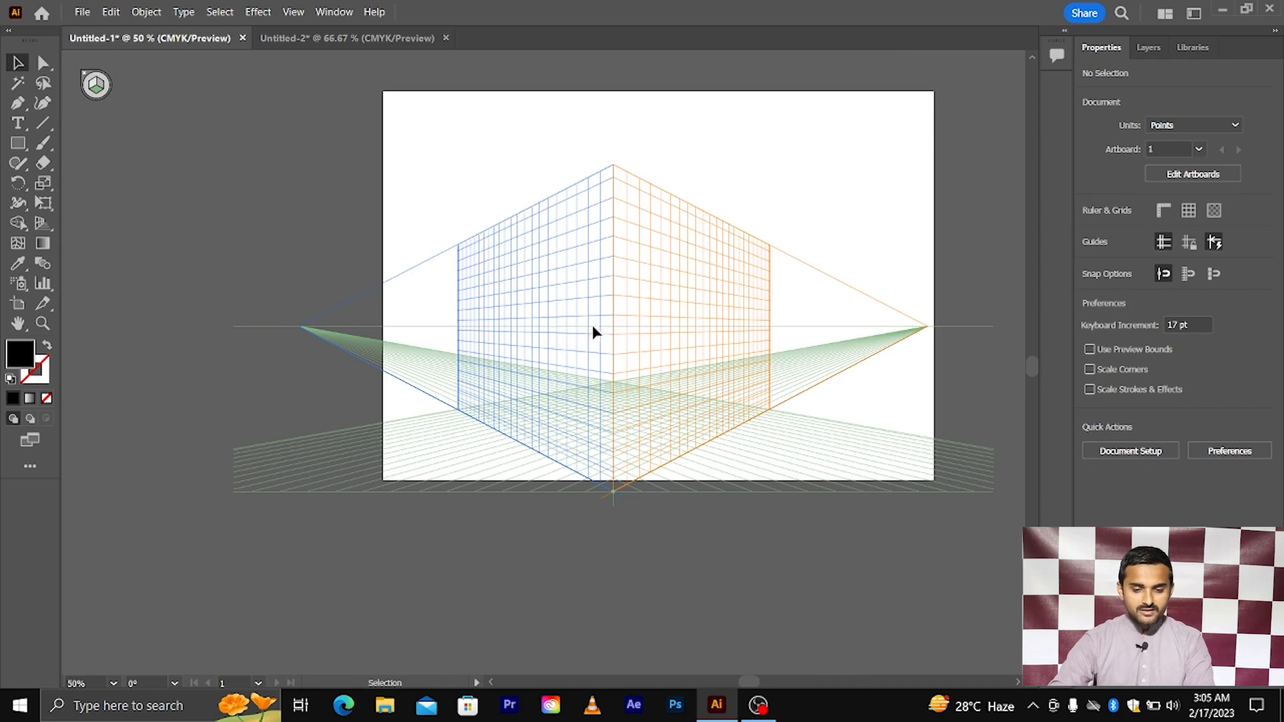
scroll(653, 338, "up", 1)
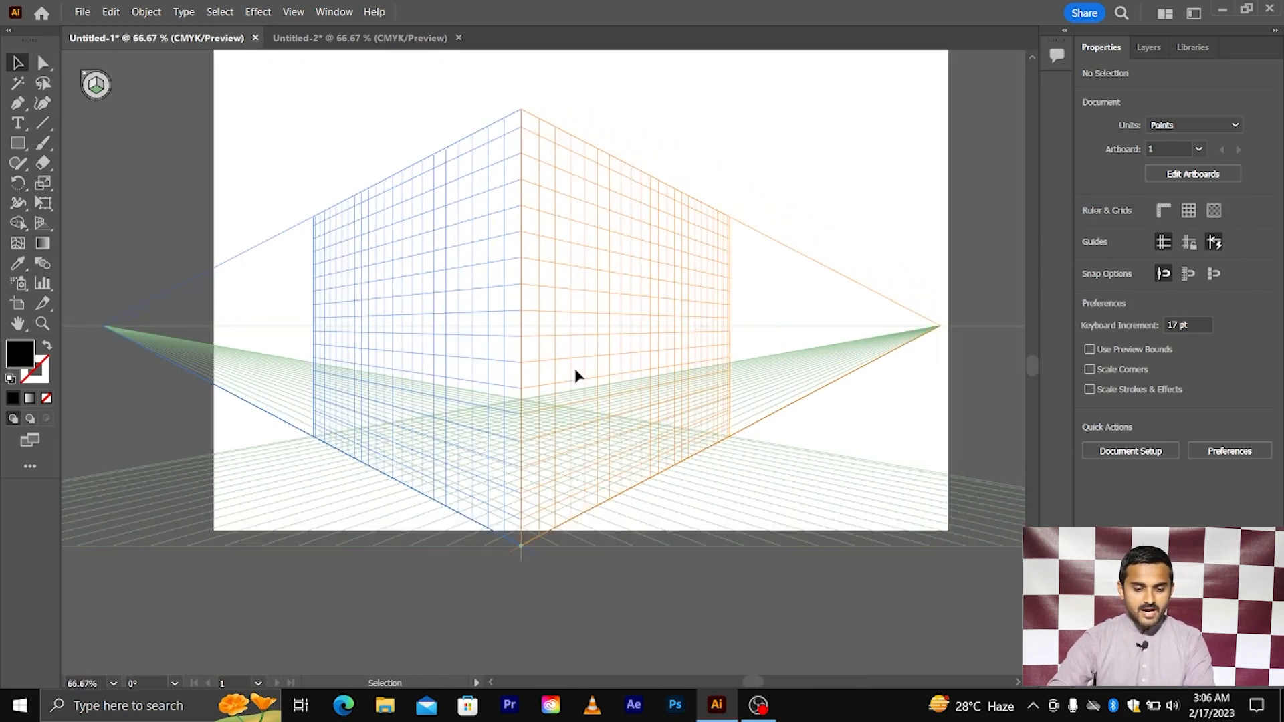
scroll(576, 376, "up", 1)
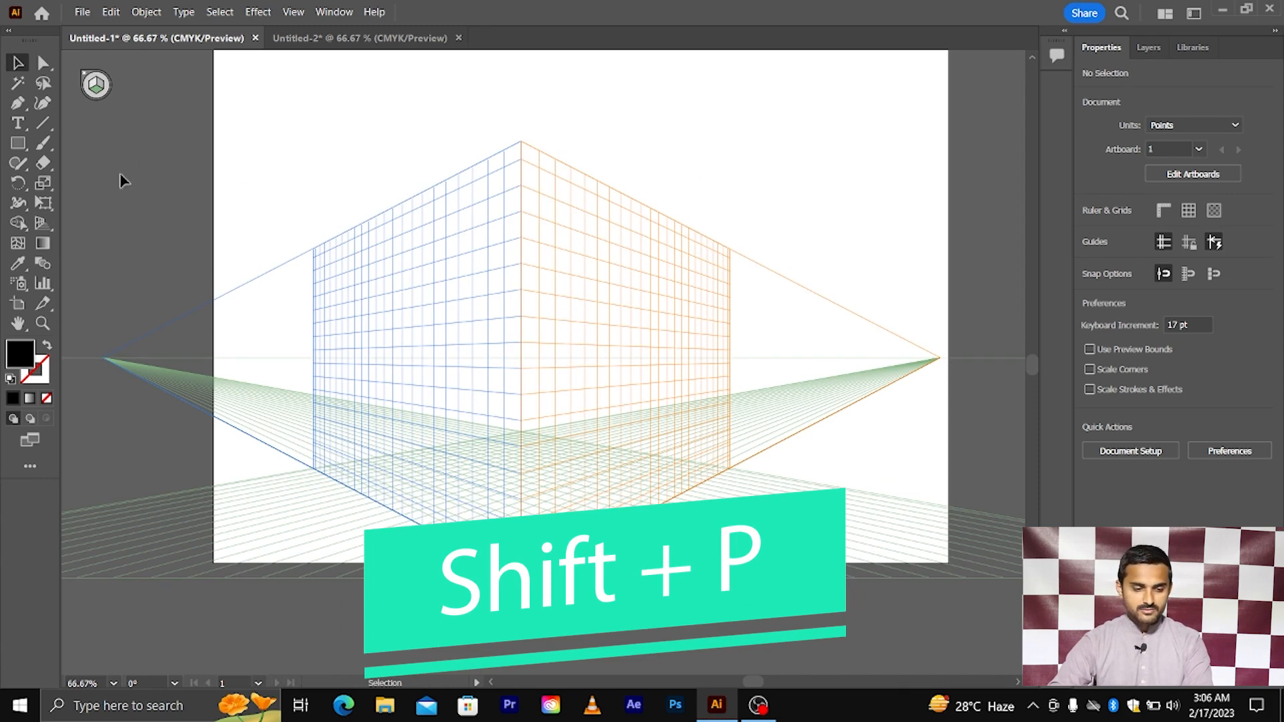
left_click(42, 226)
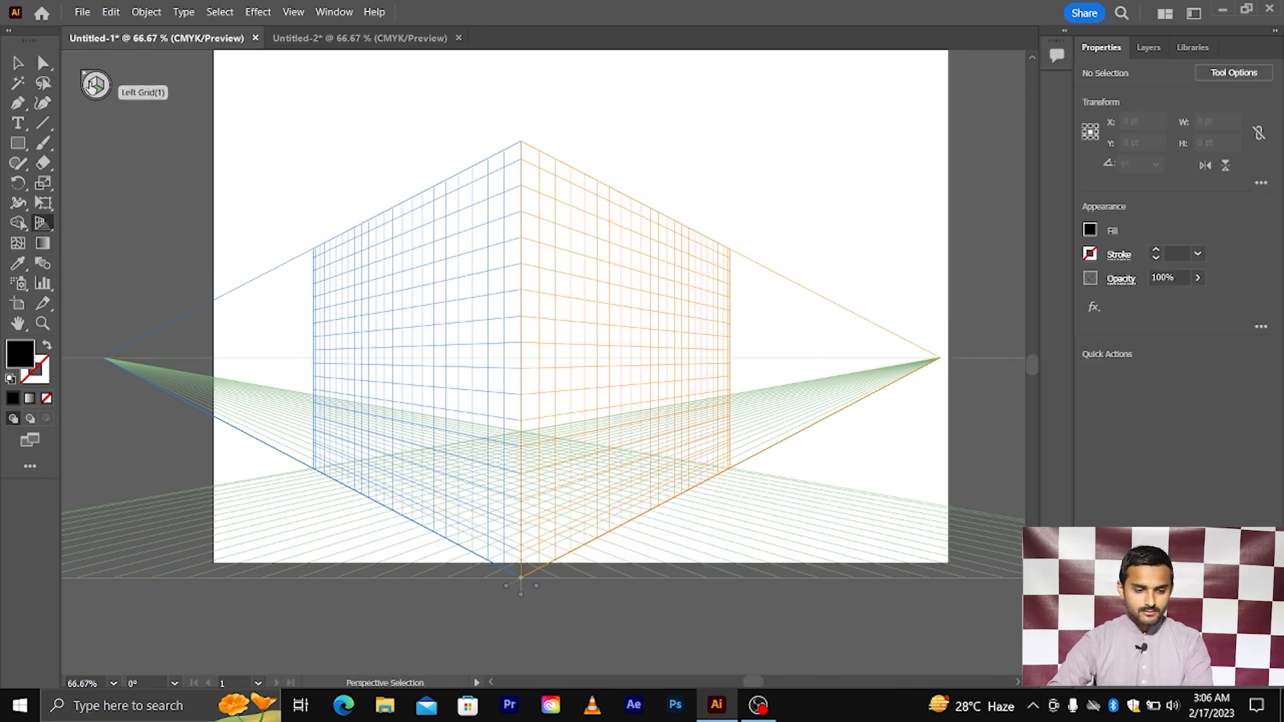
left_click(84, 73)
left_click(14, 65)
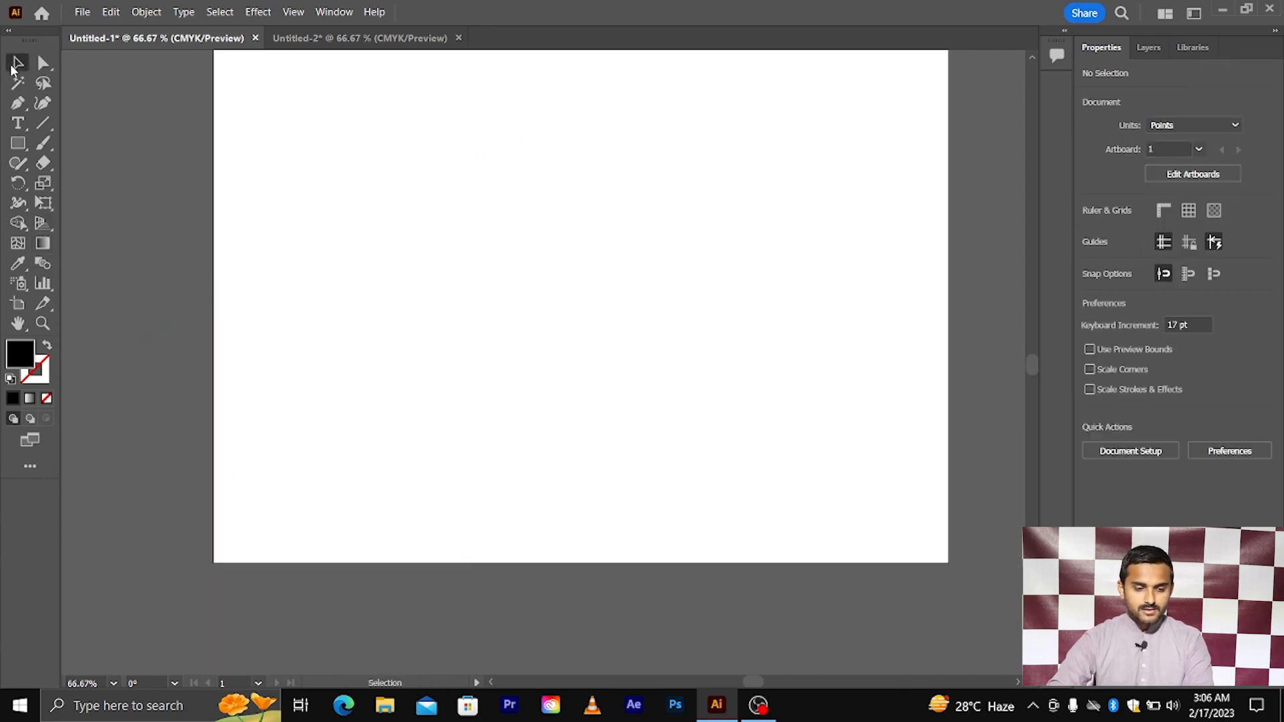
Show the perspective grid with the Perspective Grid tool and hide it again through the plane widget.
left_click(42, 225)
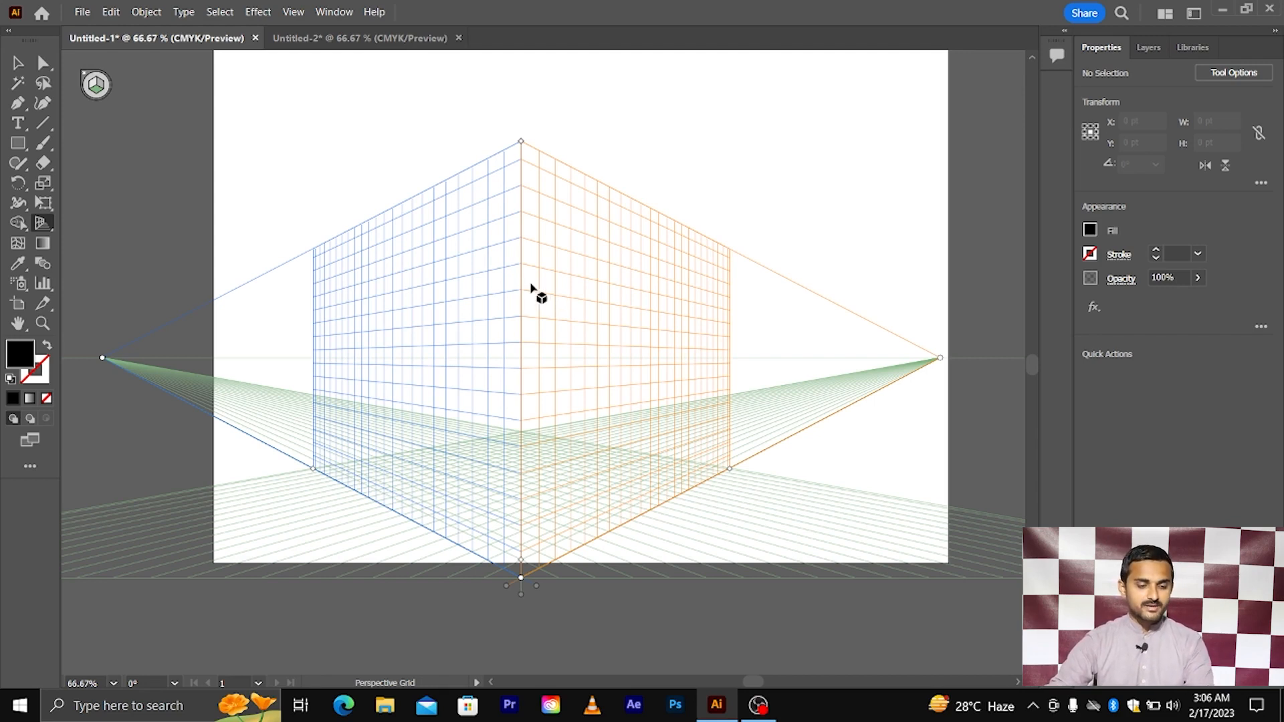
left_click(46, 227)
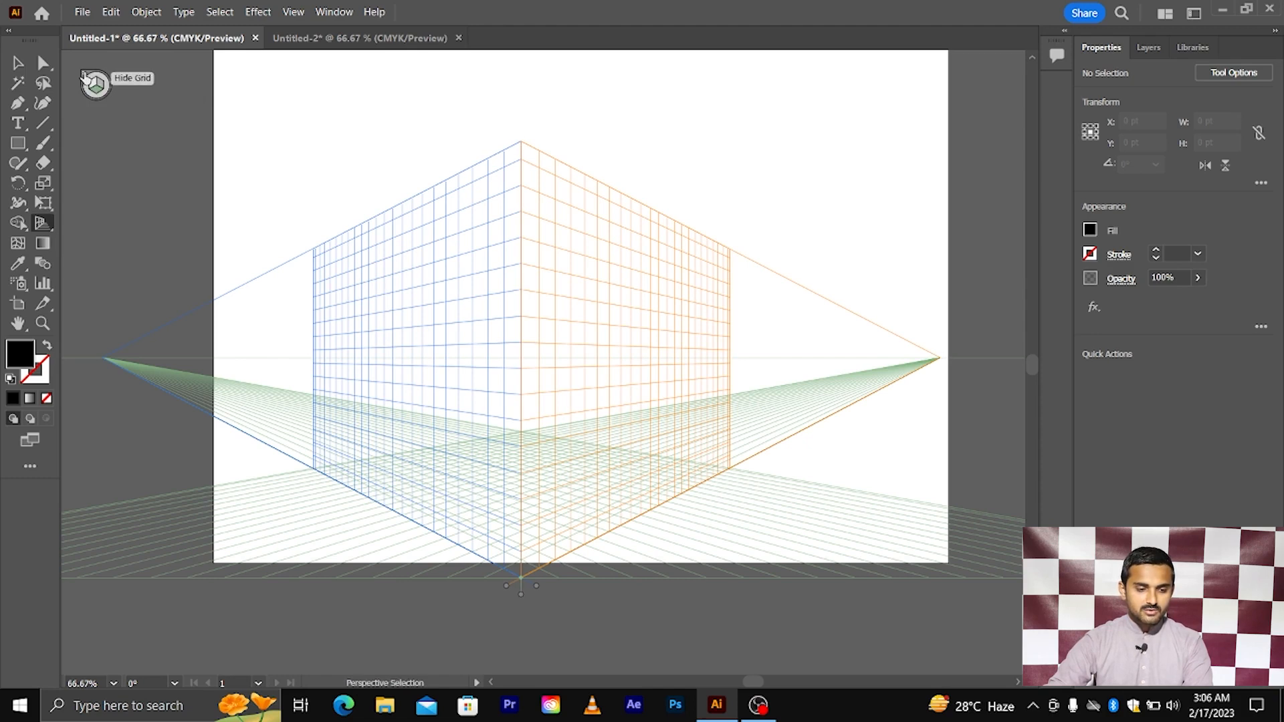
left_click(85, 77)
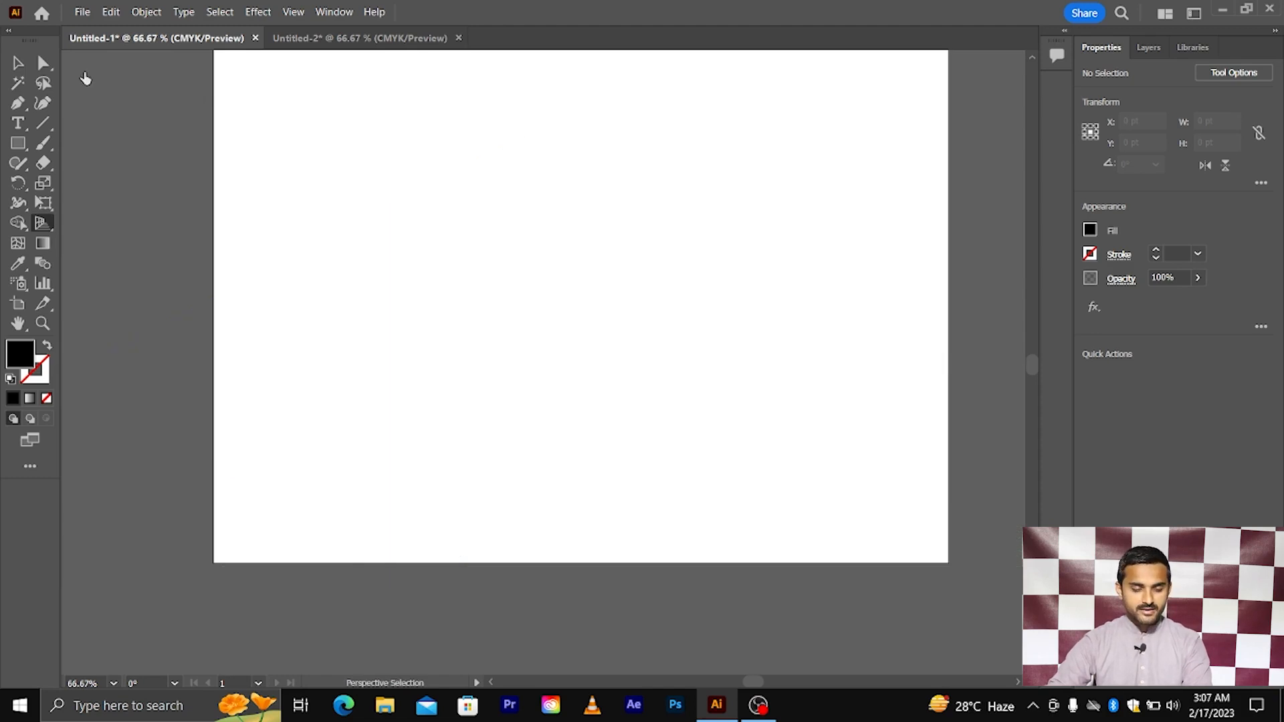
left_click(18, 62)
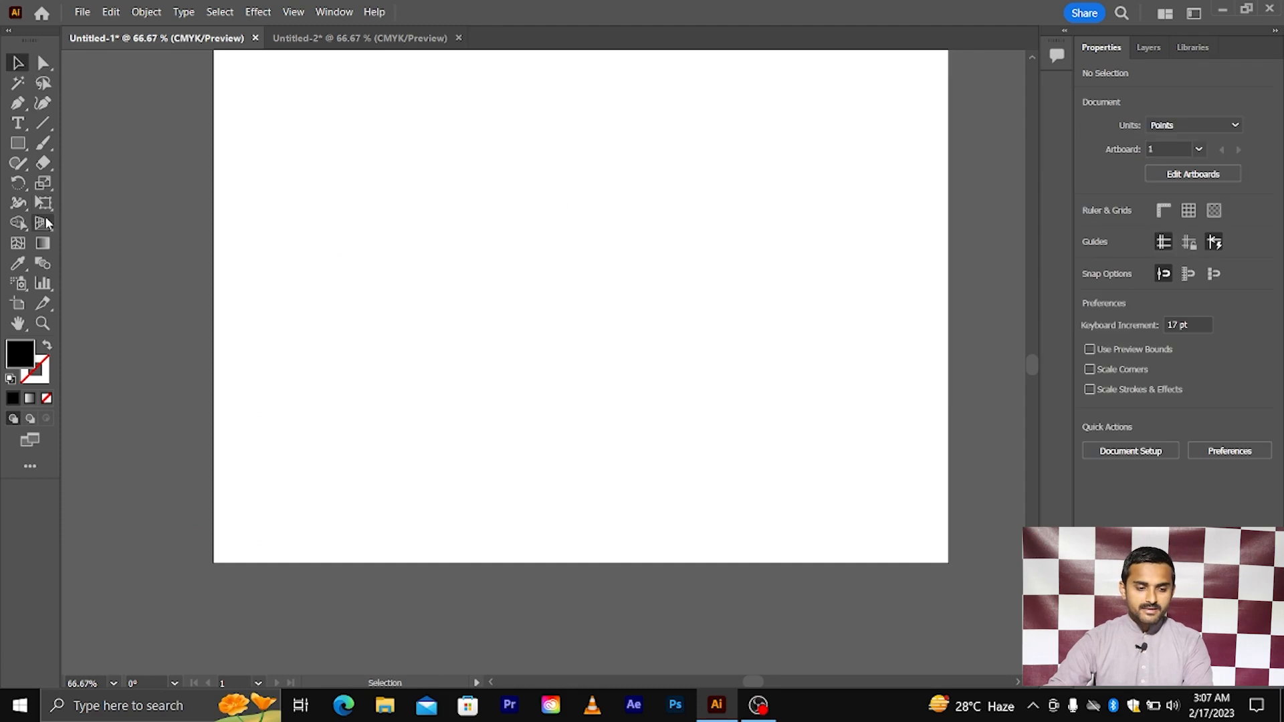
Bring the perspective grid back, hide it with the Hide Grid command, and return to the Selection tool.
left_click(45, 221)
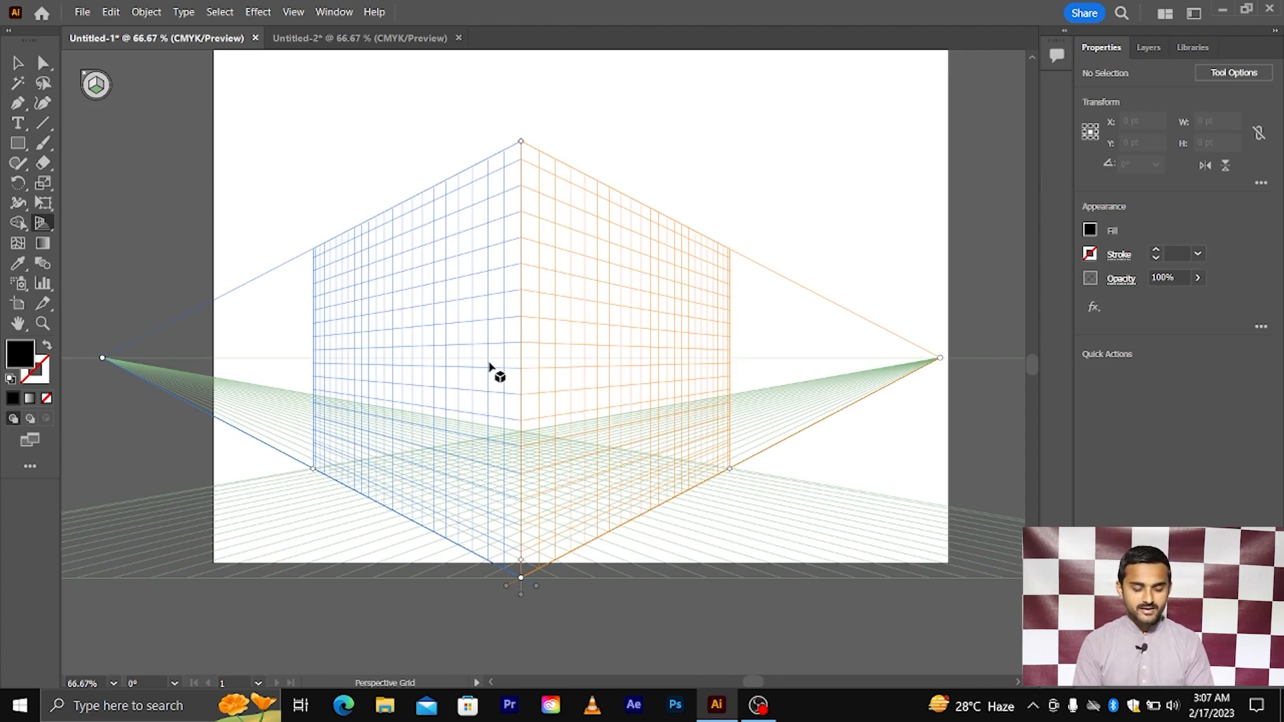
key("shift+v")
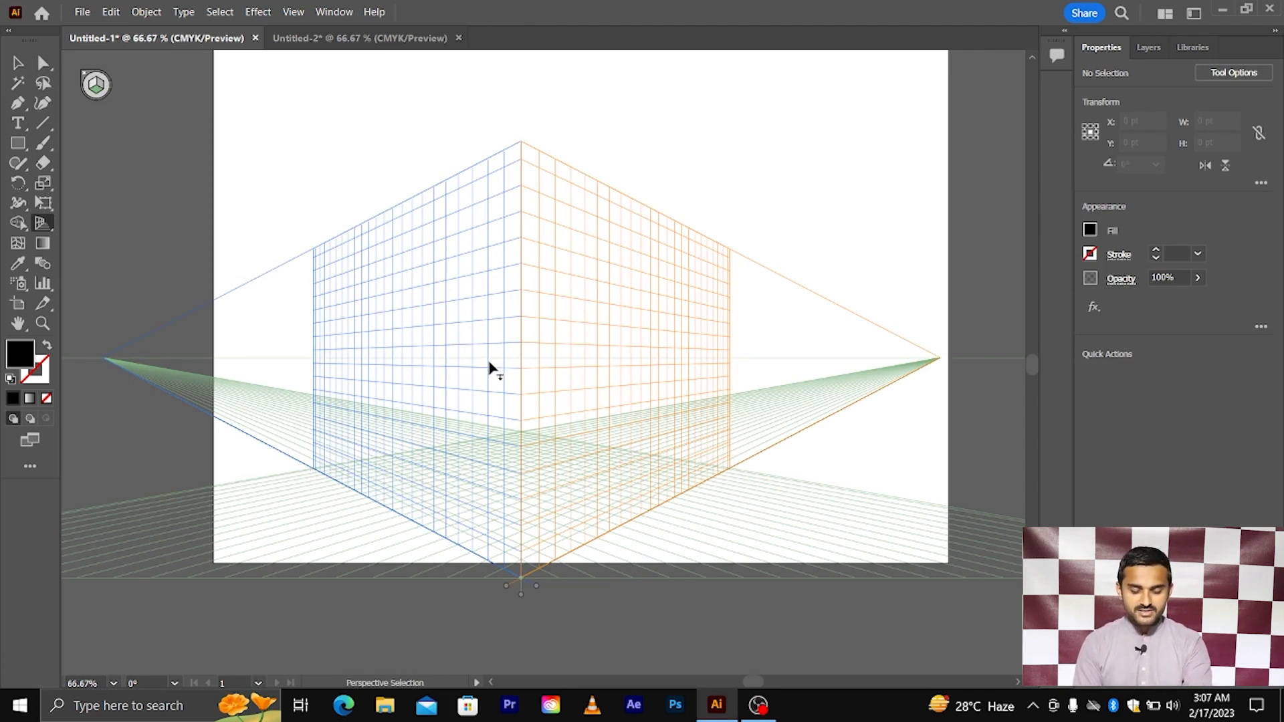
key("ctrl+shift+i")
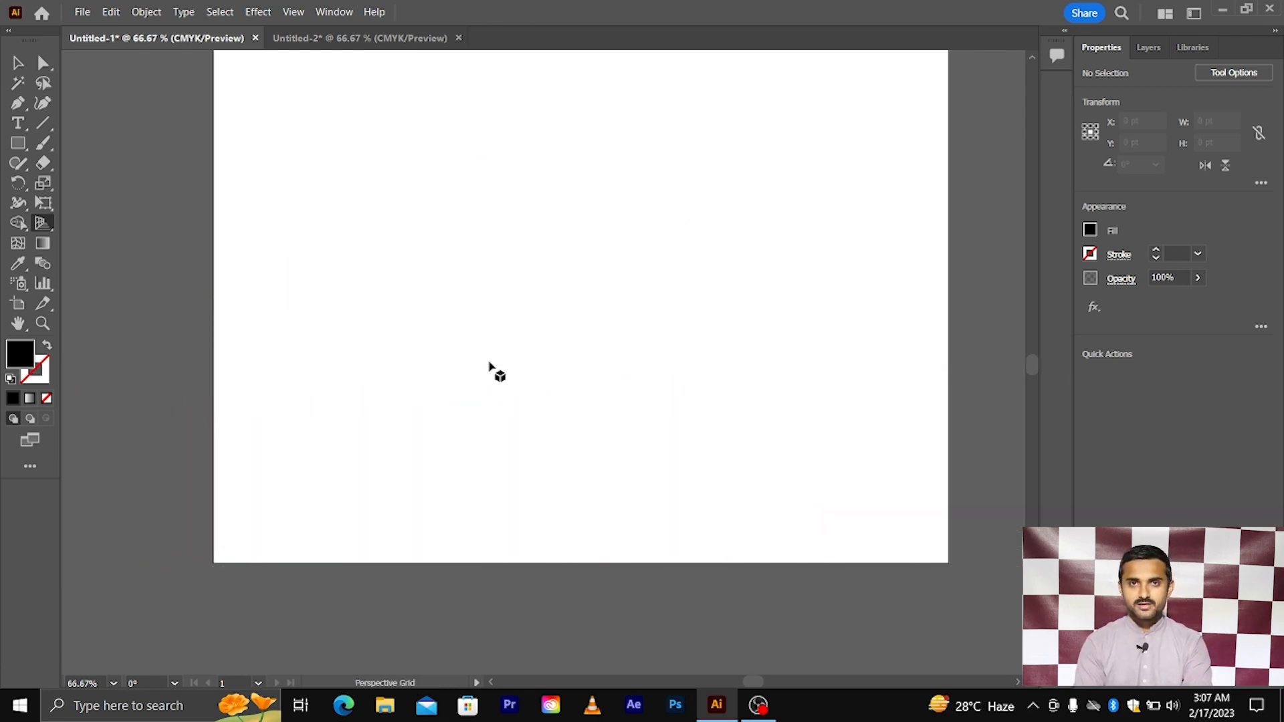
left_click(17, 62)
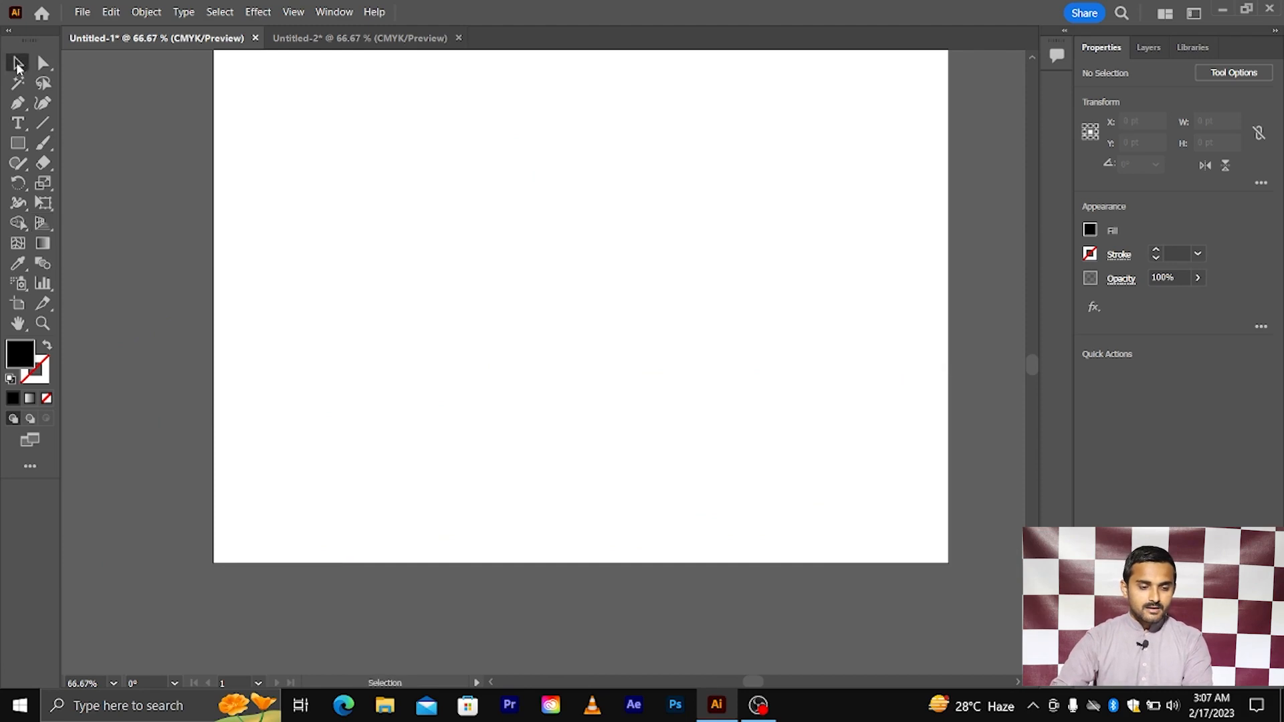
Show the perspective grid, make its left plane active, and draw a black rectangle of about 582 × 462 pt on it.
left_click(44, 226)
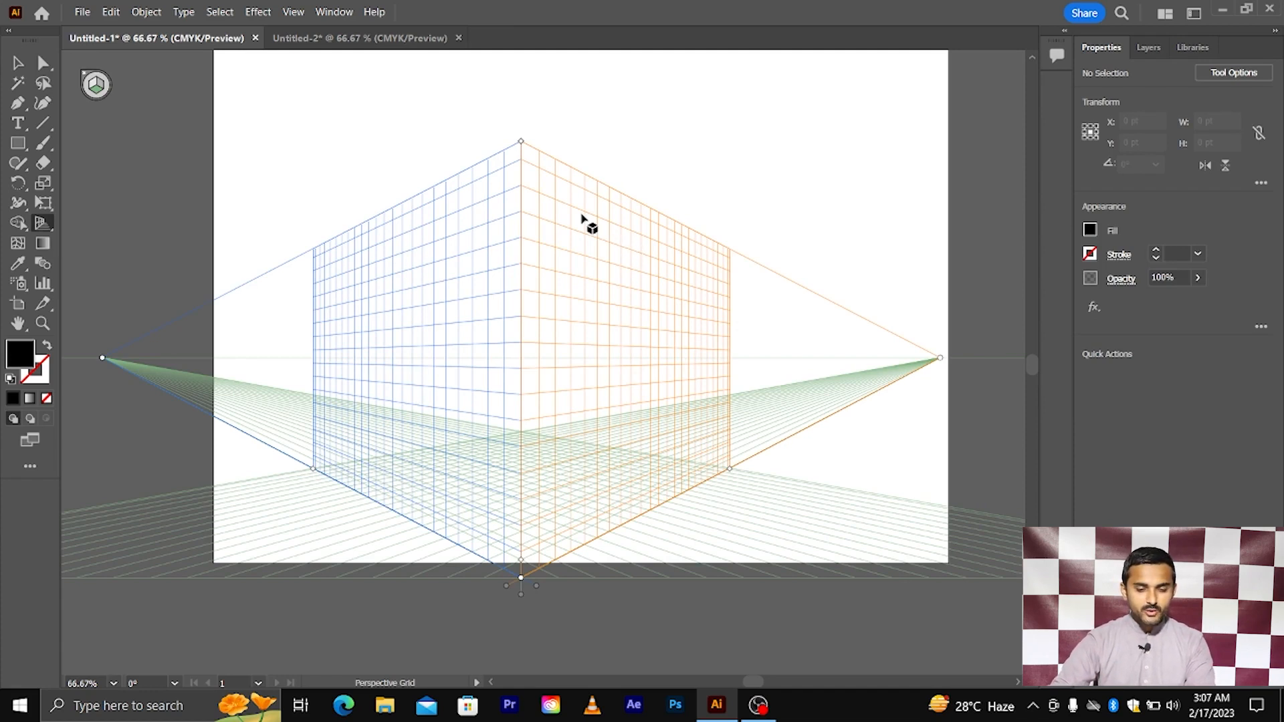
scroll(582, 225, "down", 1)
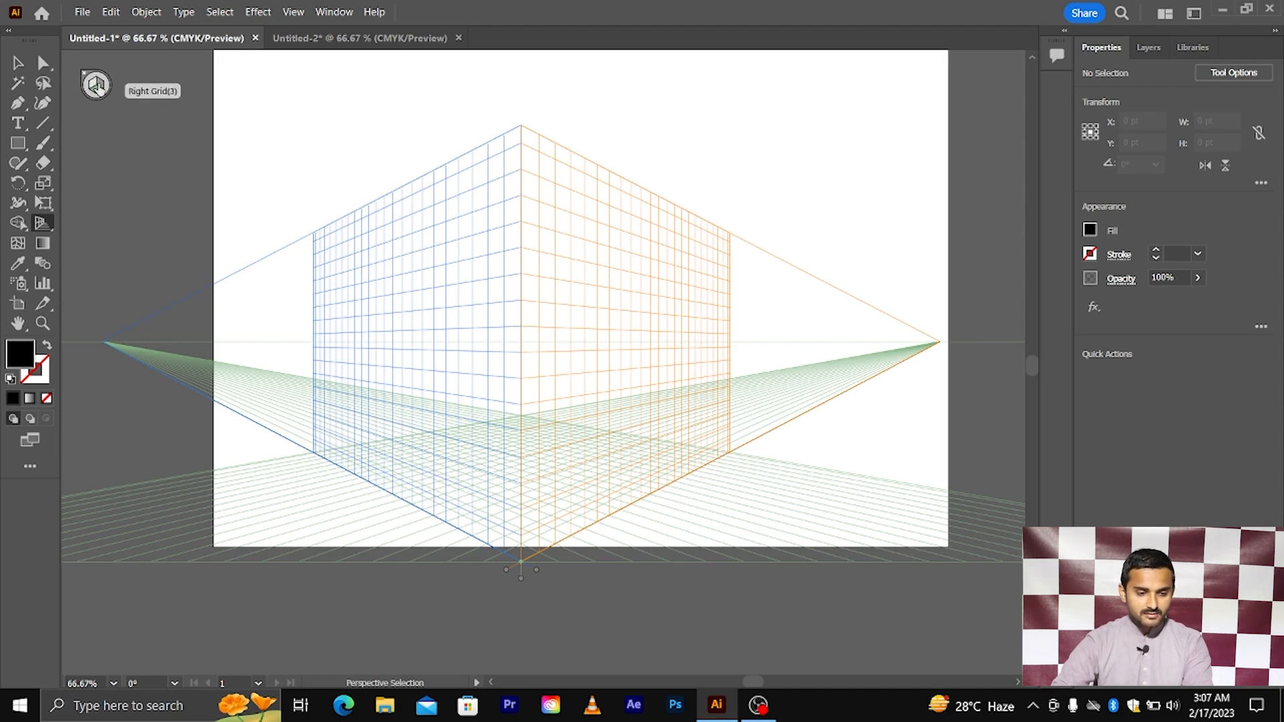
left_click(97, 92)
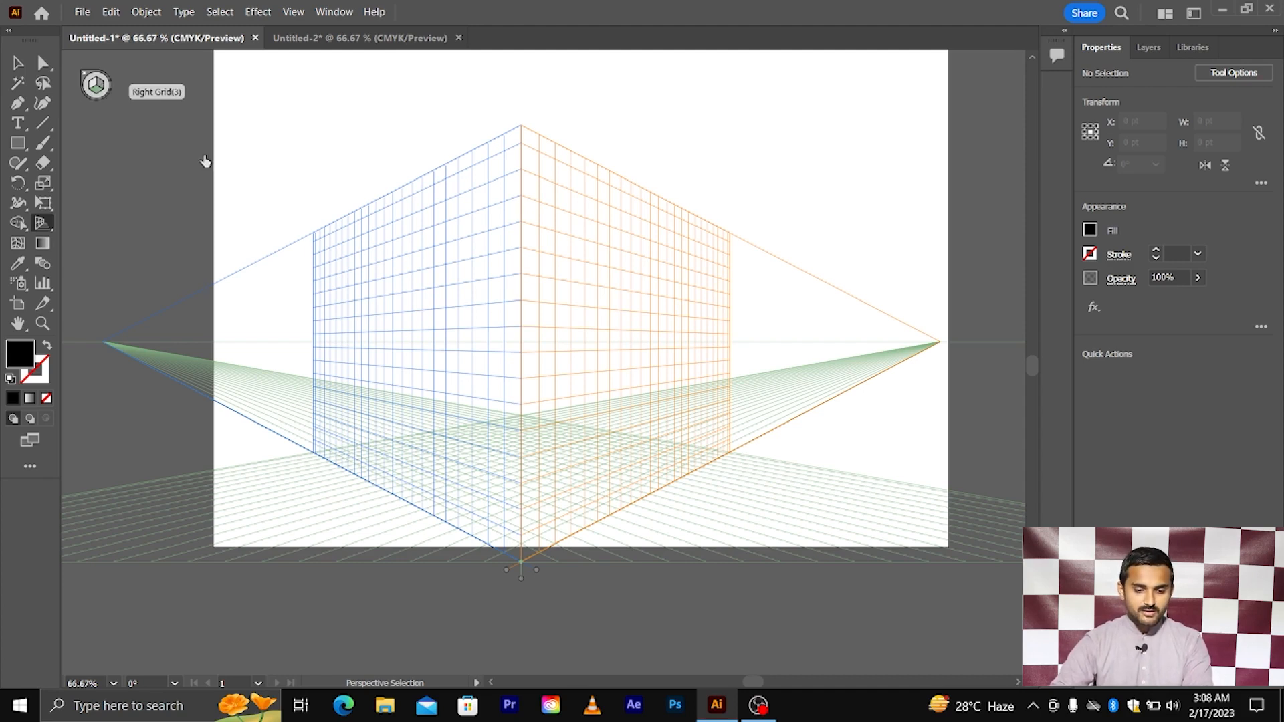
key("shift+p")
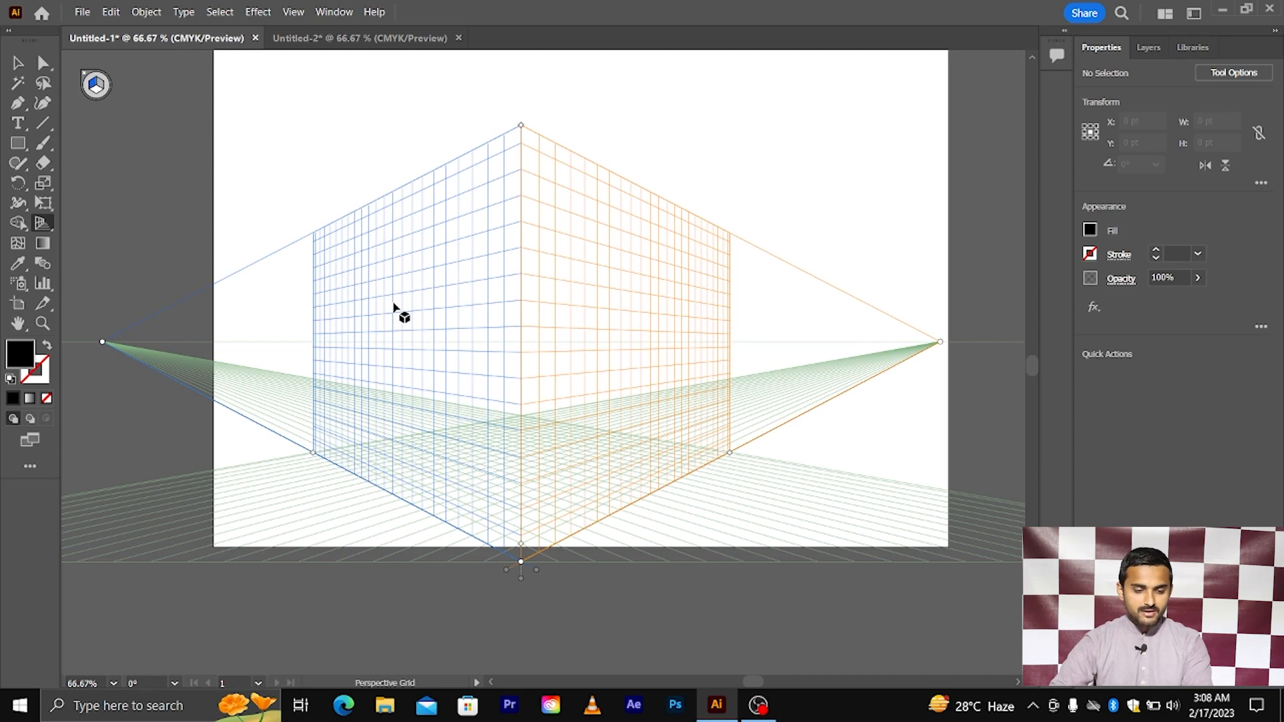
left_click(20, 143)
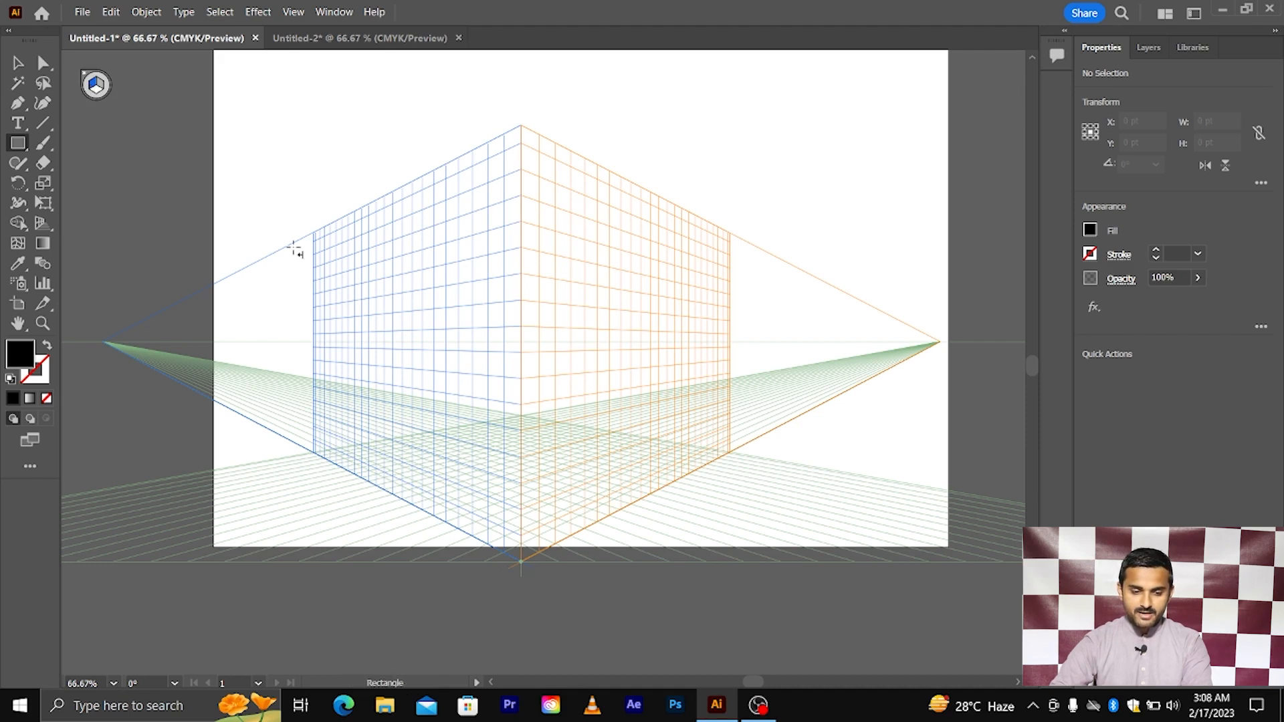
left_click_drag(325, 230, 513, 536)
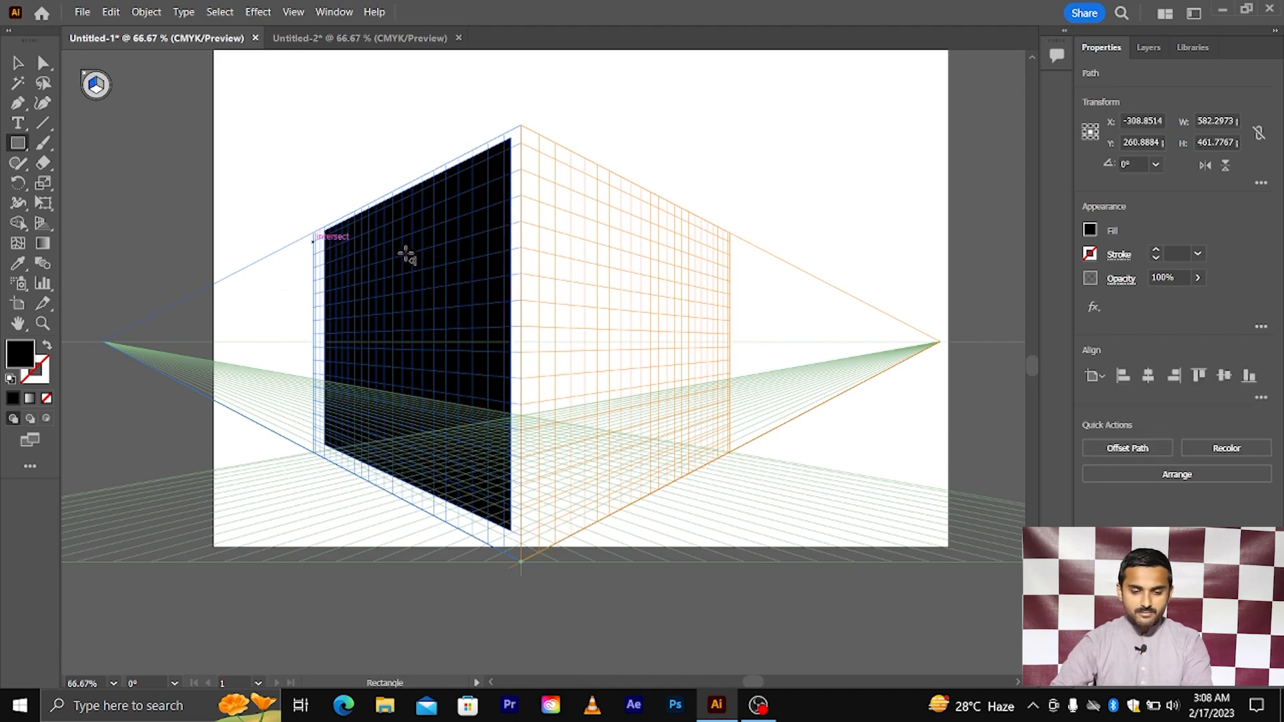
Make the right grid plane active and draw a black rectangle of about 556 × 407 pt on it.
key("shift+v")
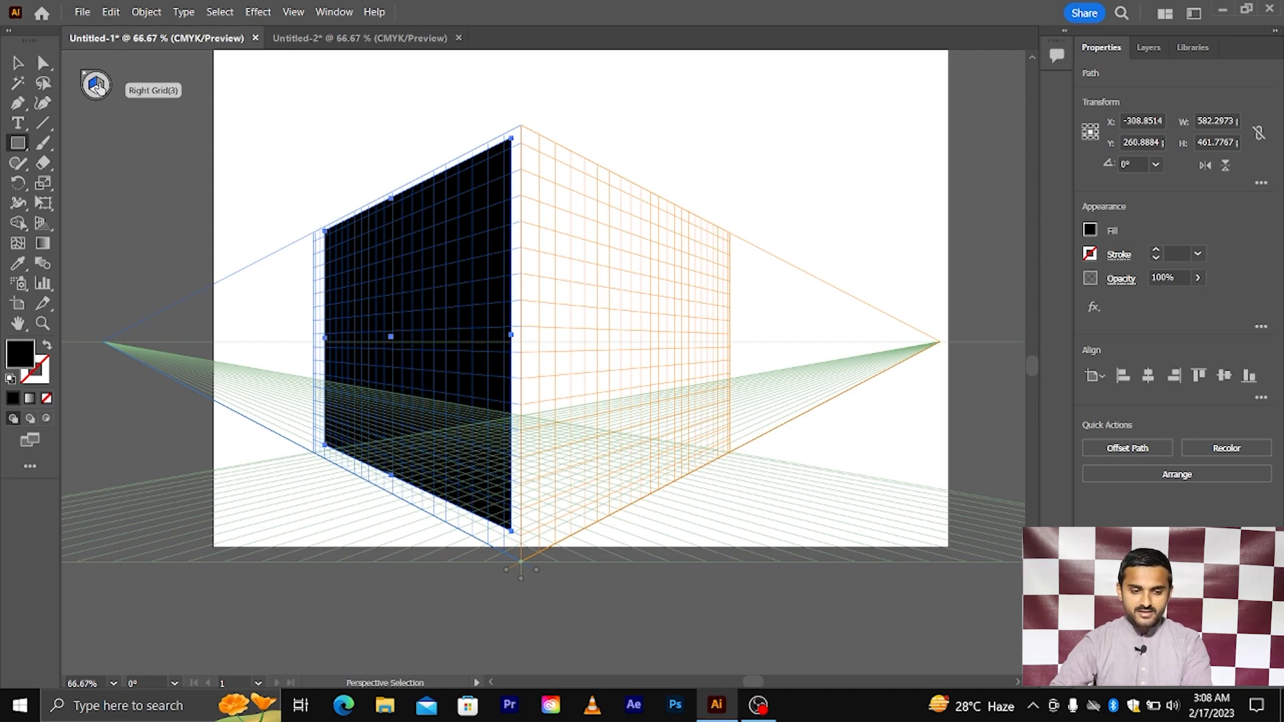
left_click(99, 86)
key("m")
left_click_drag(530, 187, 713, 448)
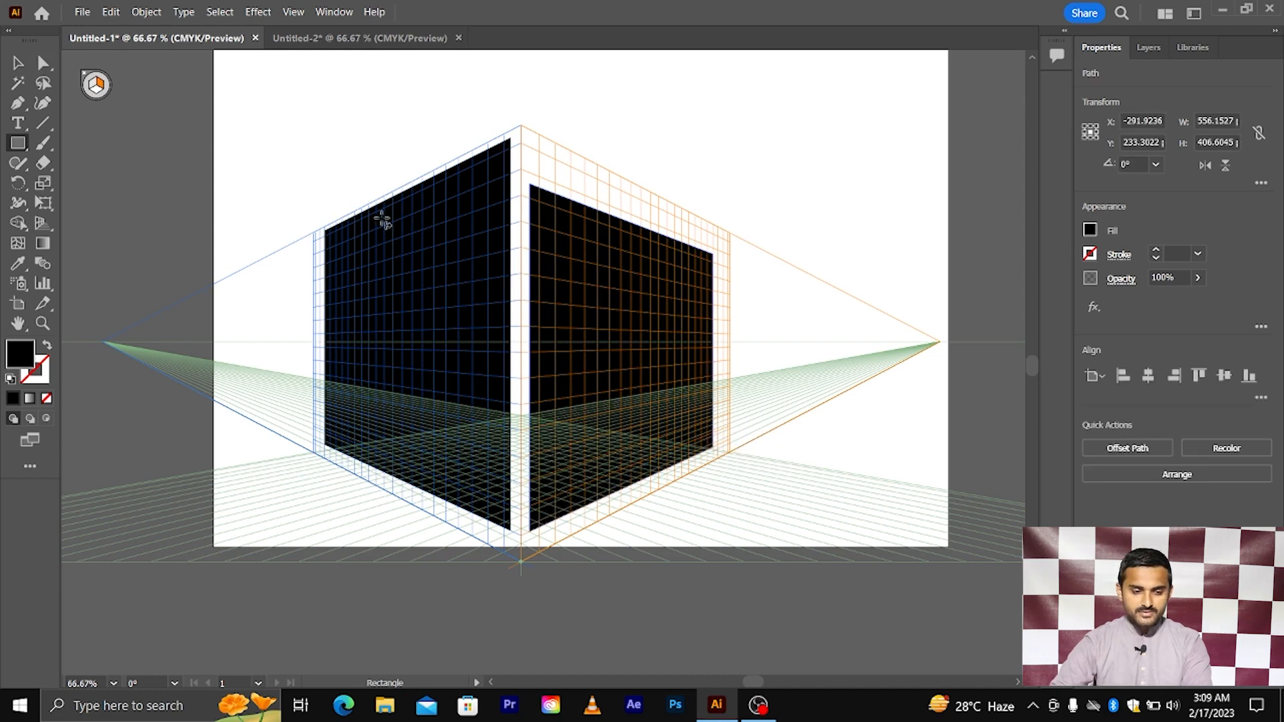
Make the horizontal grid plane active, draw a floor rectangle of about 672 × 561 pt on it, and return to the Selection tool.
key("shift+v")
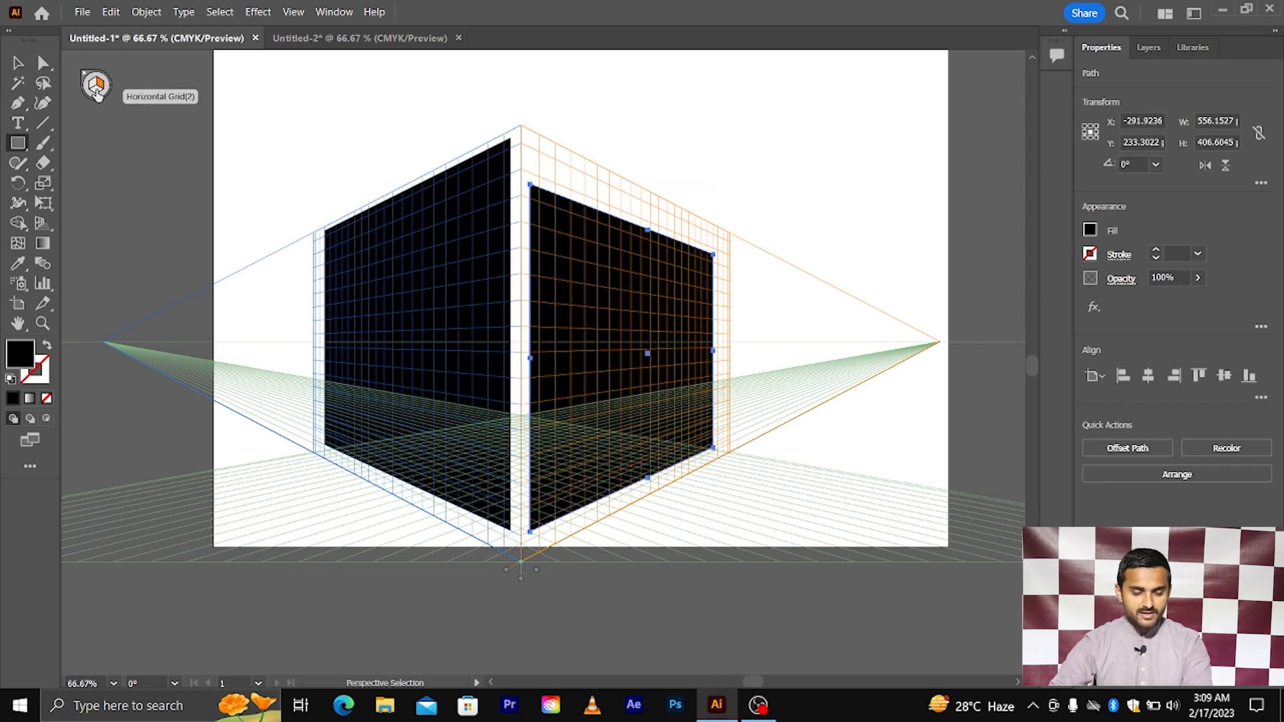
left_click(97, 93)
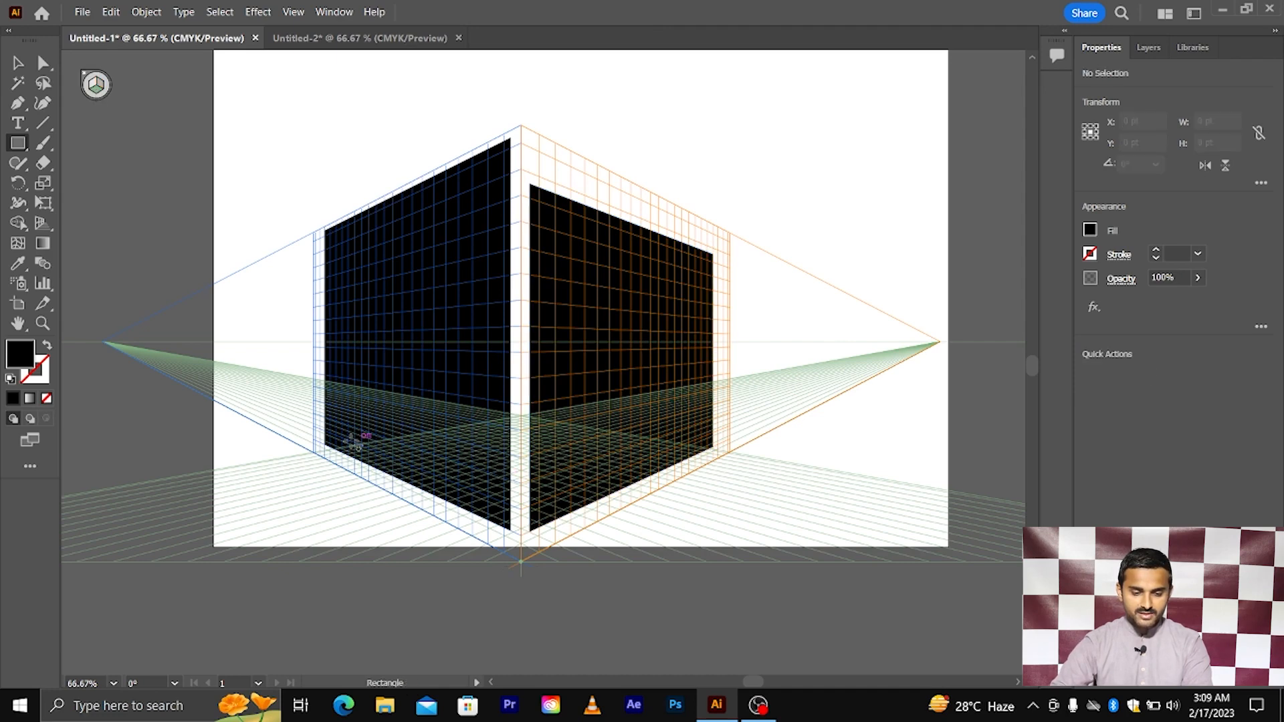
left_click_drag(321, 454, 713, 458)
scroll(505, 502, "up", 2, "alt")
scroll(498, 496, "down", 1)
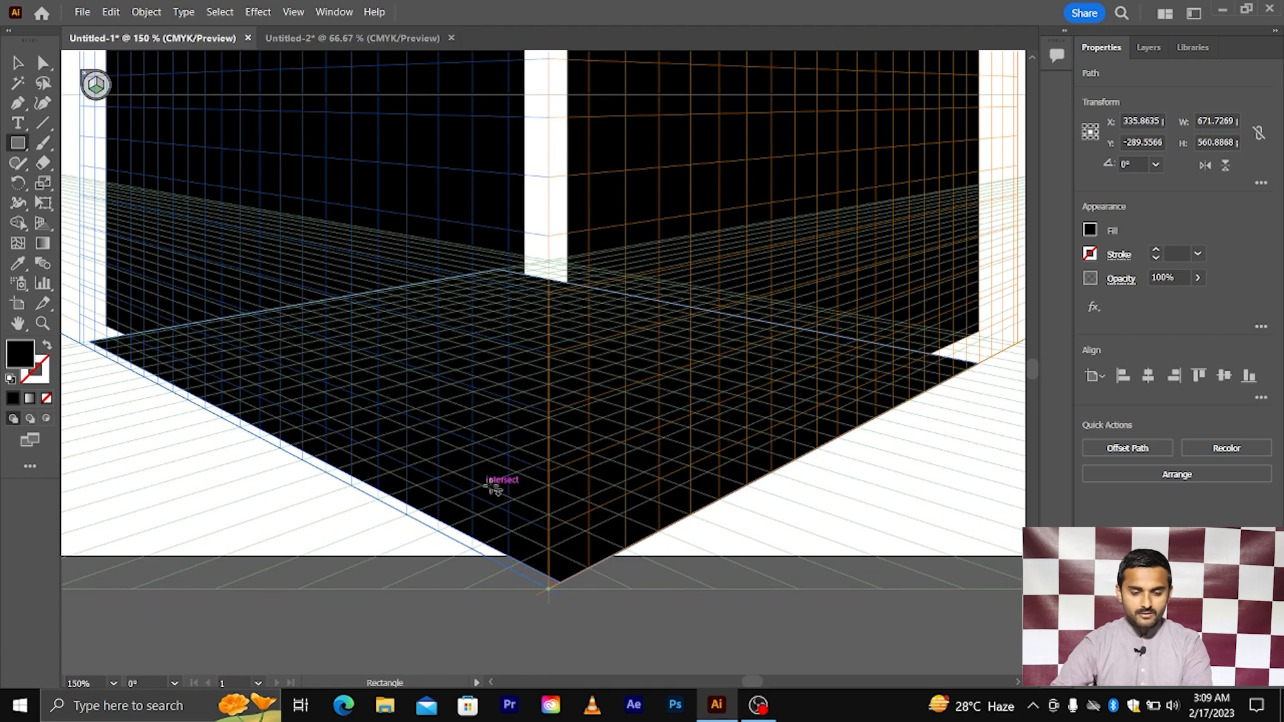
key("v")
scroll(457, 348, "down", 2, "alt")
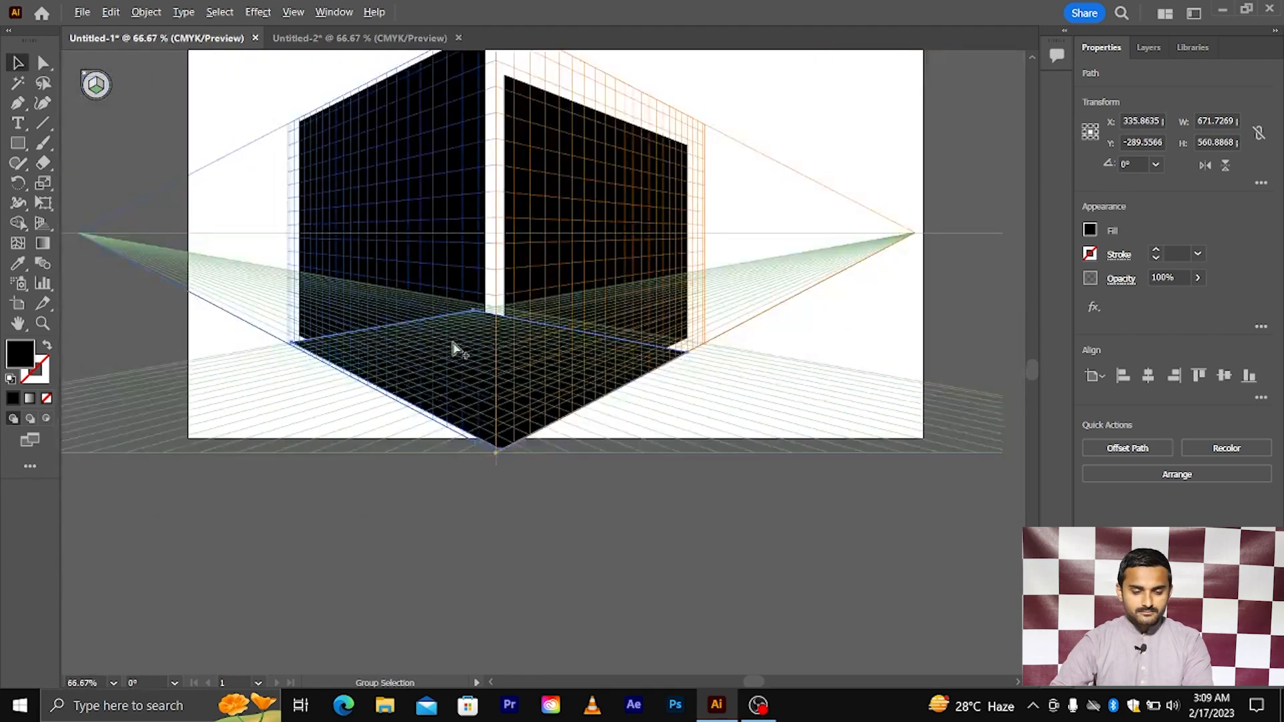
scroll(457, 348, "down", 1, "alt")
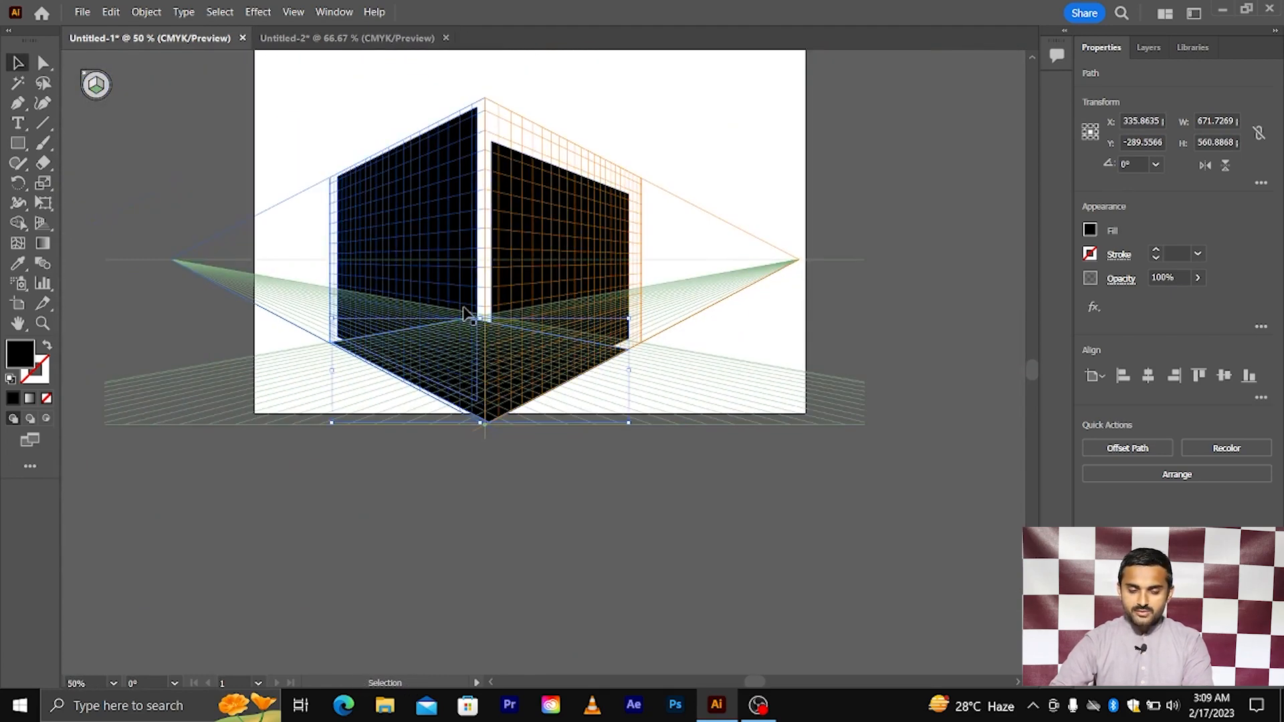
Hide the perspective grid and delete the three black rectangles from the artboard.
key("a")
key("ctrl")
key("ctrl+shift+i")
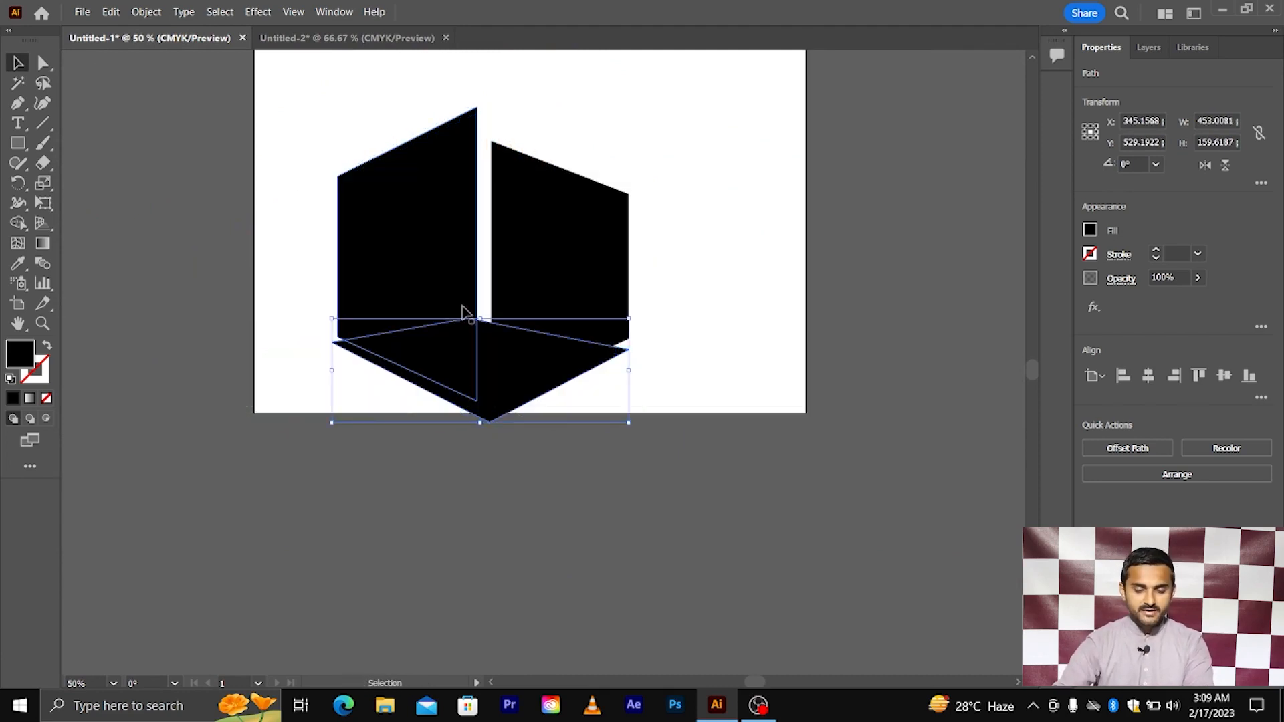
left_click_drag(310, 138, 613, 385)
key("Delete")
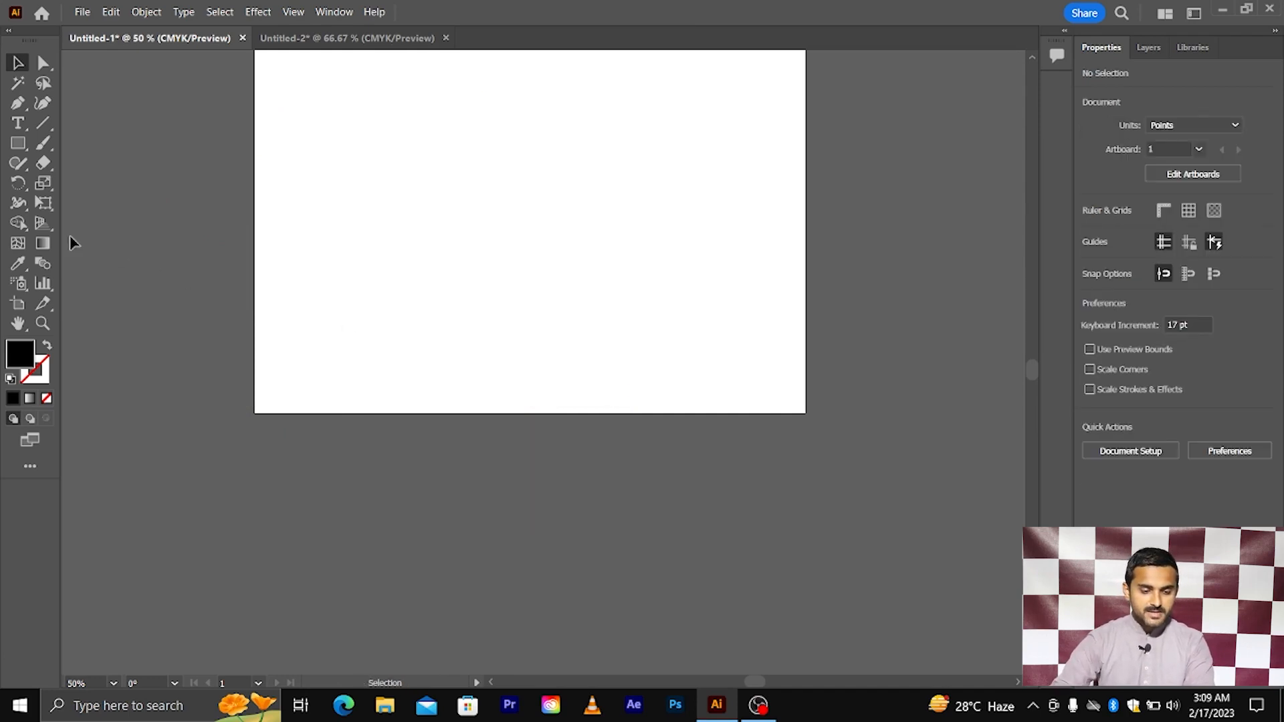
Show the perspective grid again and raise its vertical extent to just below the artboard's upper edge.
left_click(49, 225)
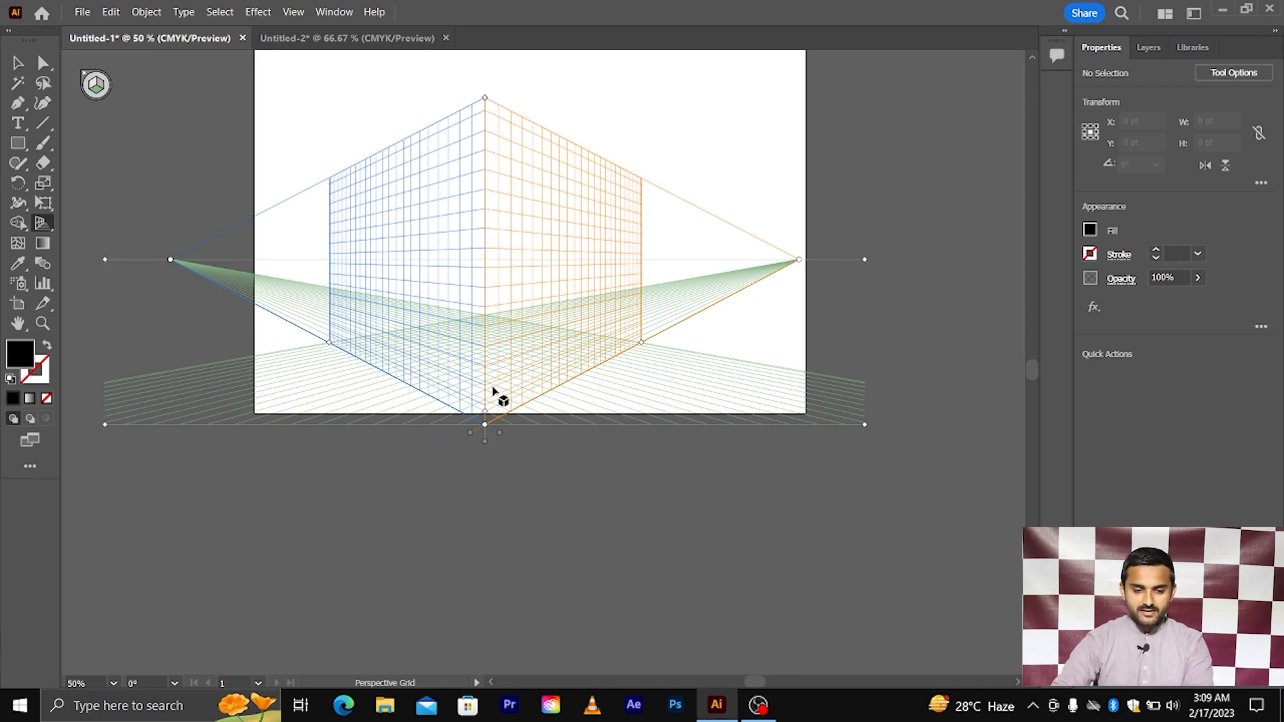
scroll(484, 140, "up", 1)
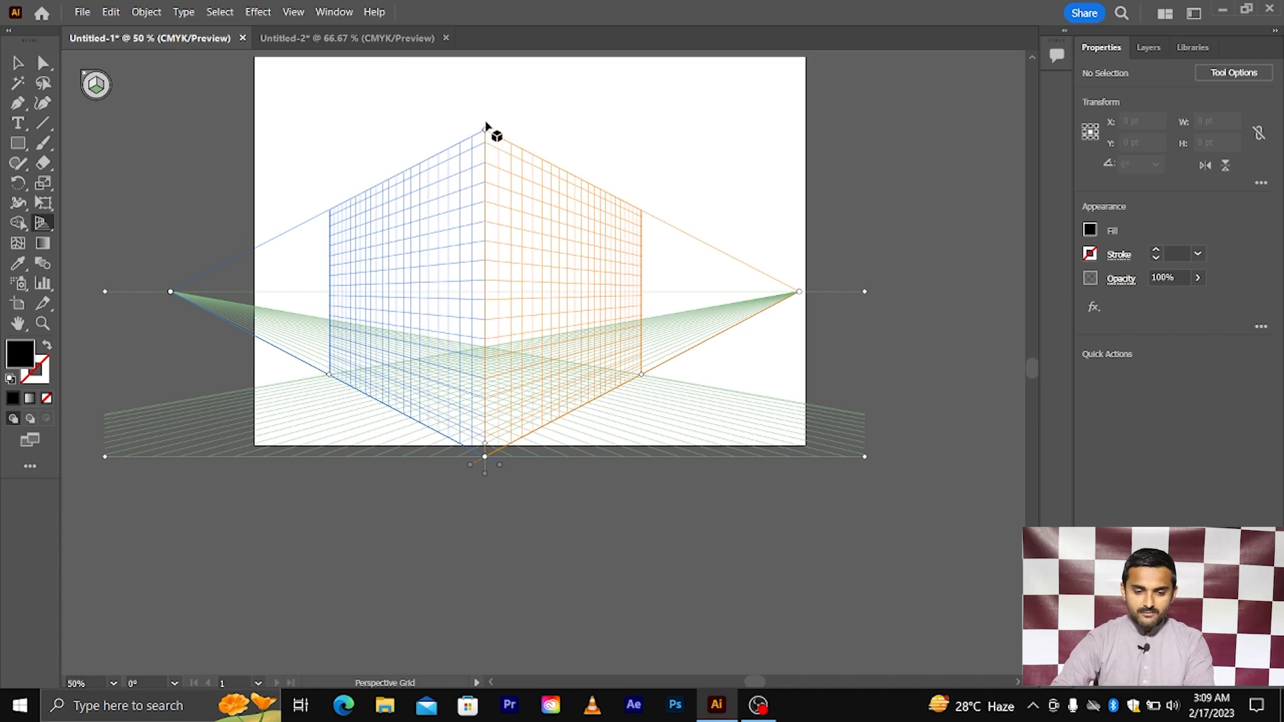
left_click_drag(485, 133, 487, 69)
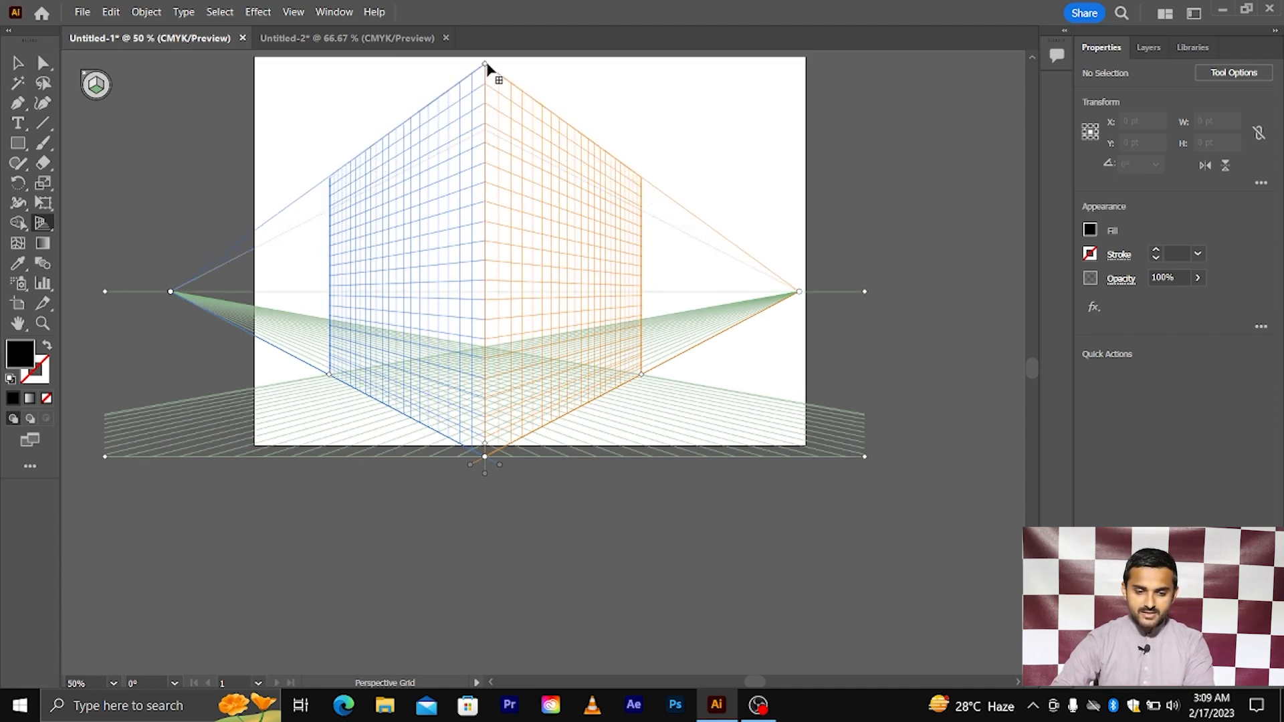
scroll(488, 67, "up", 1)
scroll(495, 127, "up", 3)
scroll(488, 119, "up", 1)
left_click_drag(473, 142, 478, 335)
scroll(478, 335, "down", 3)
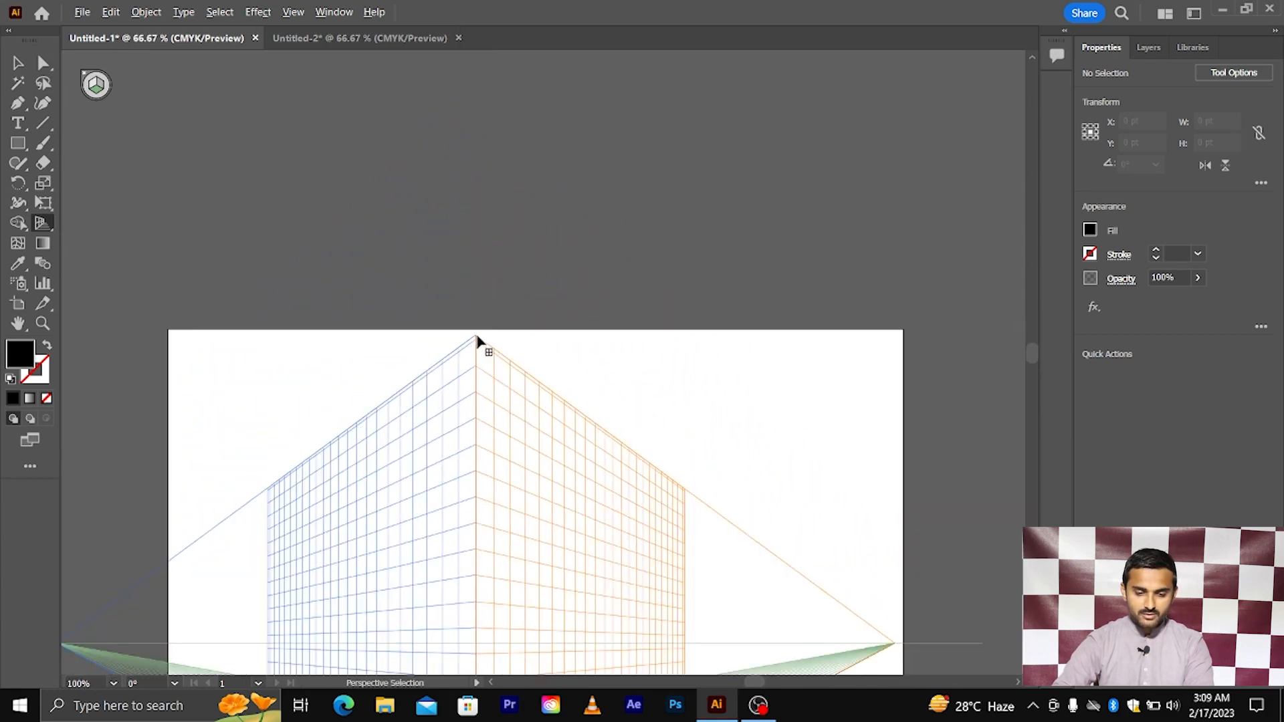
scroll(478, 335, "down", 1)
key("shift+p")
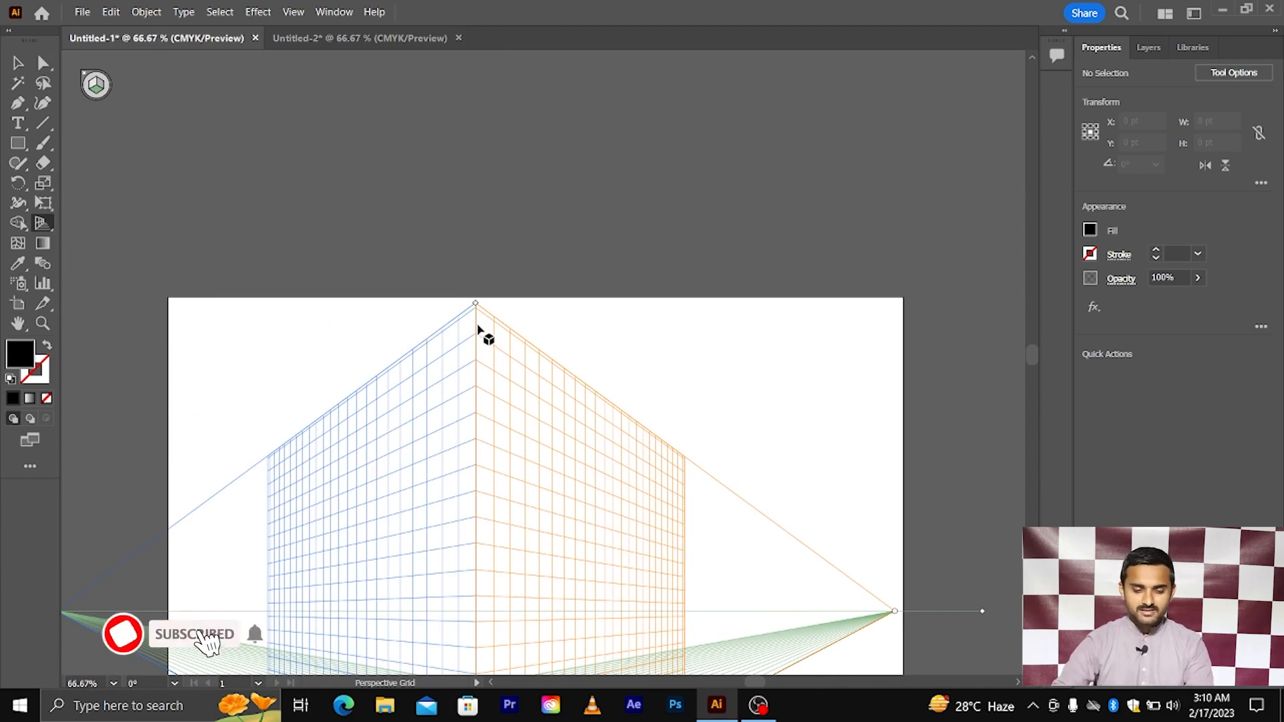
Try moving the right vanishing point outward beyond the artboard and lowering the horizon line, undoing each change.
scroll(483, 324, "down", 1)
scroll(483, 324, "down", 5)
scroll(570, 349, "right", 3)
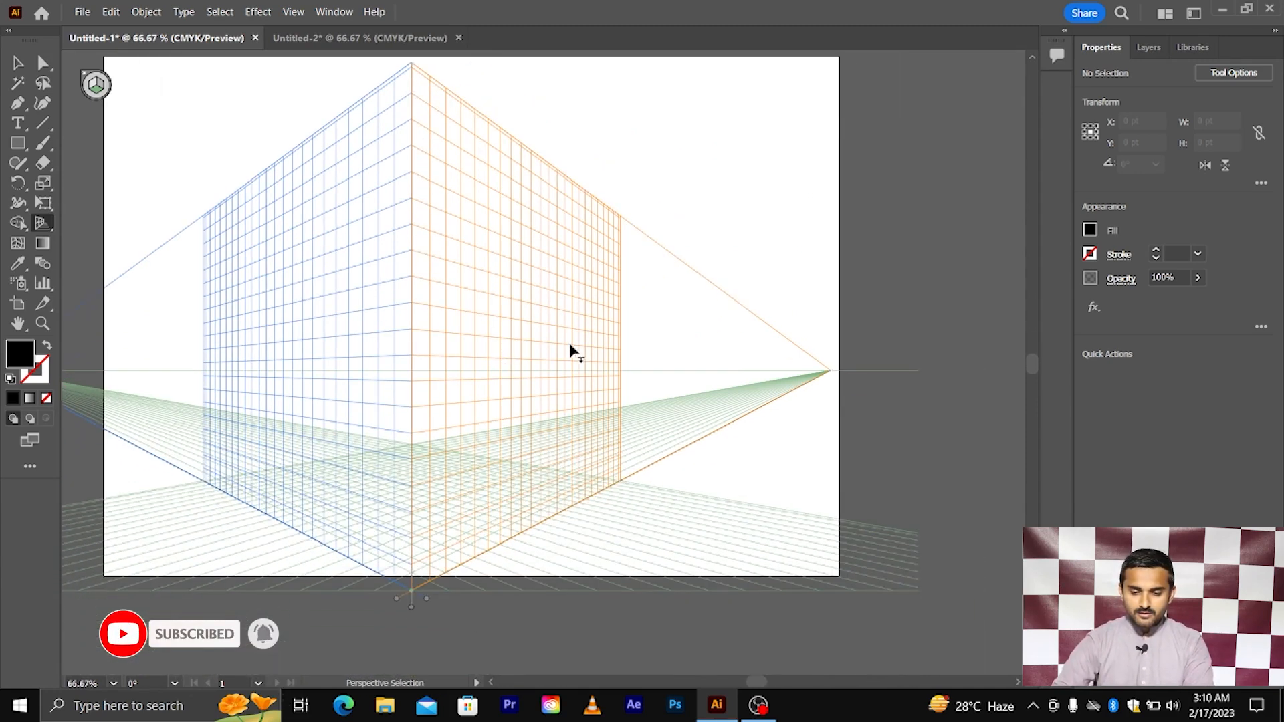
scroll(779, 378, "right", 1)
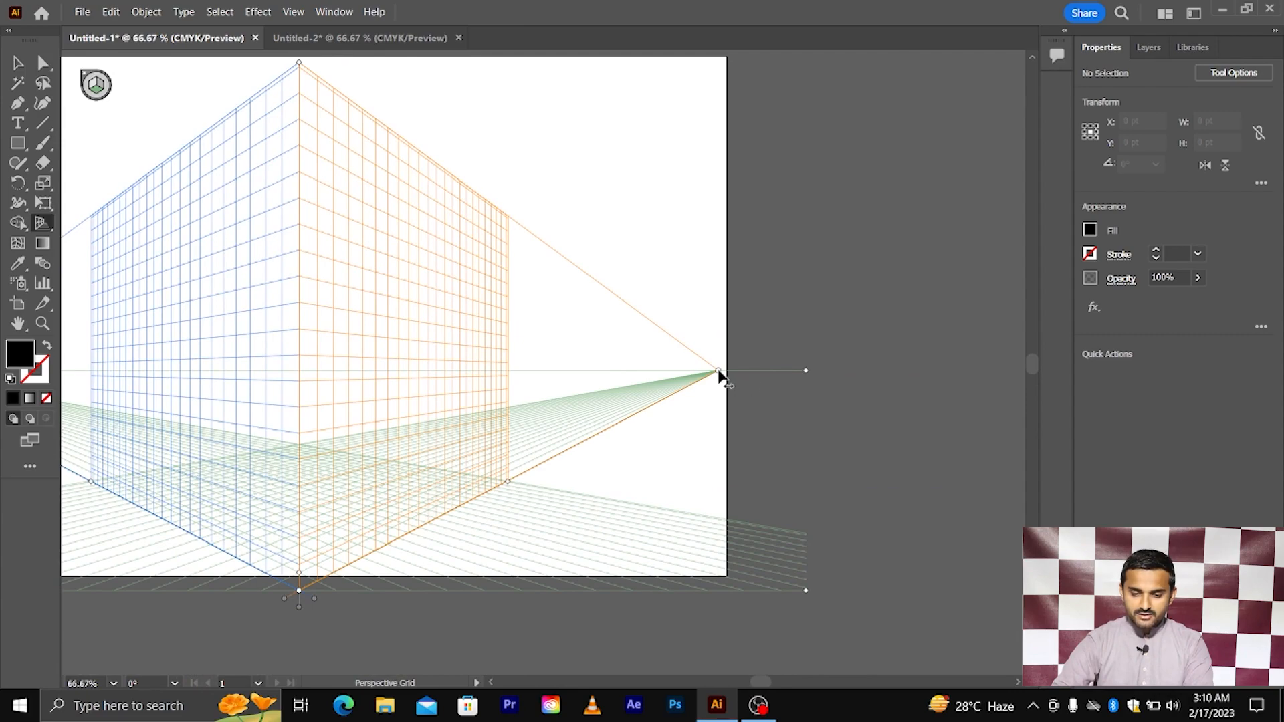
left_click_drag(719, 372, 942, 373)
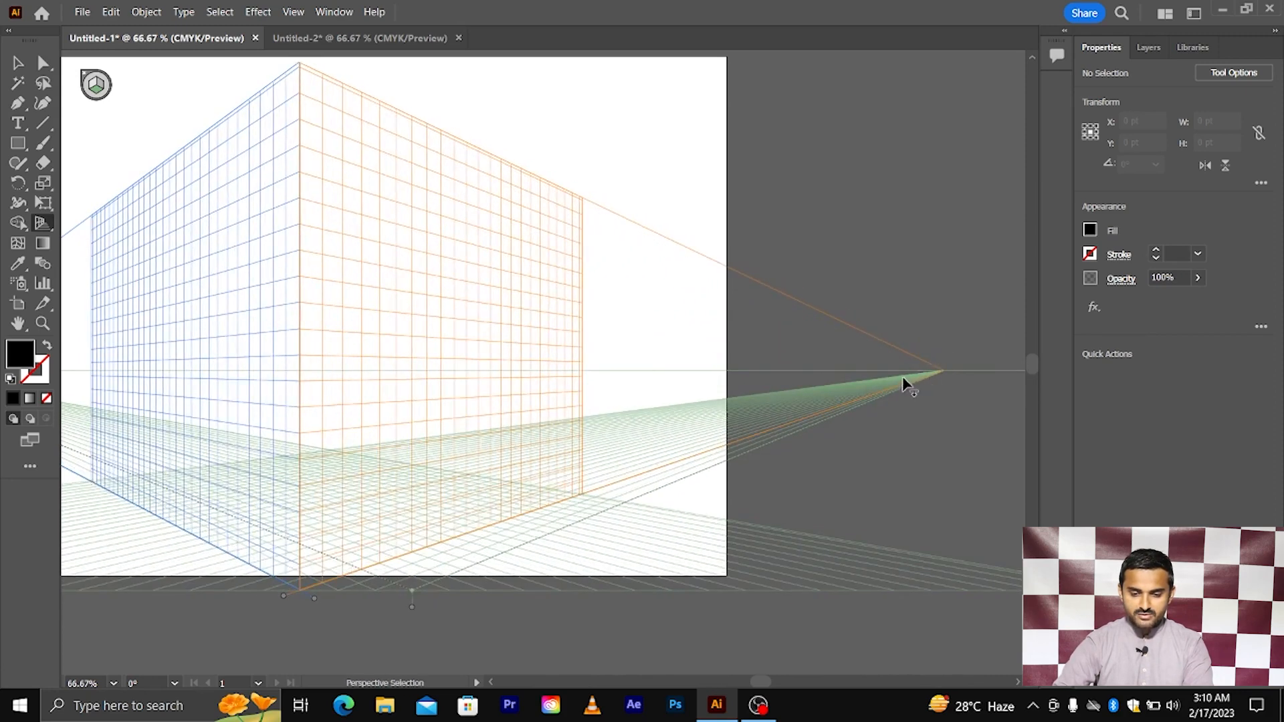
key("ctrl+z")
left_click_drag(803, 369, 791, 440)
key("ctrl+z")
Shrink the grid cells to a very fine size, and enlarge them again to slightly smaller than the original spacing.
scroll(795, 438, "down", 3)
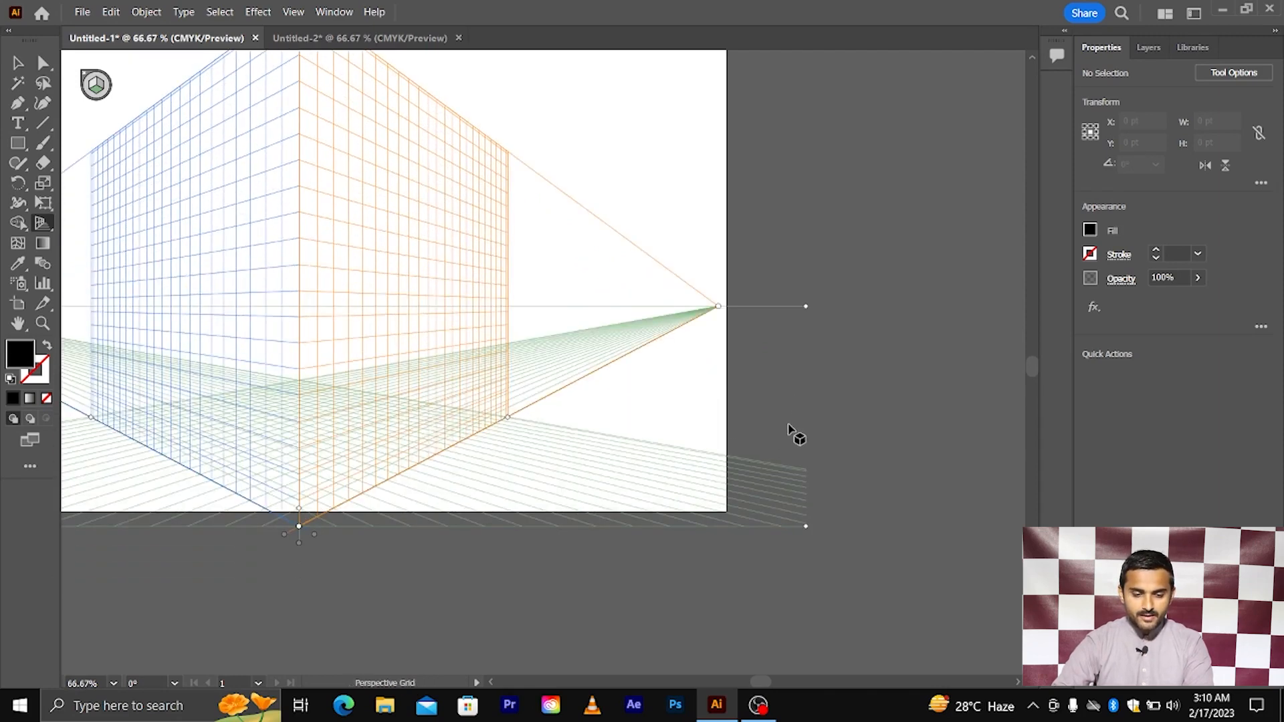
scroll(791, 433, "left", 2)
scroll(796, 433, "down", 2)
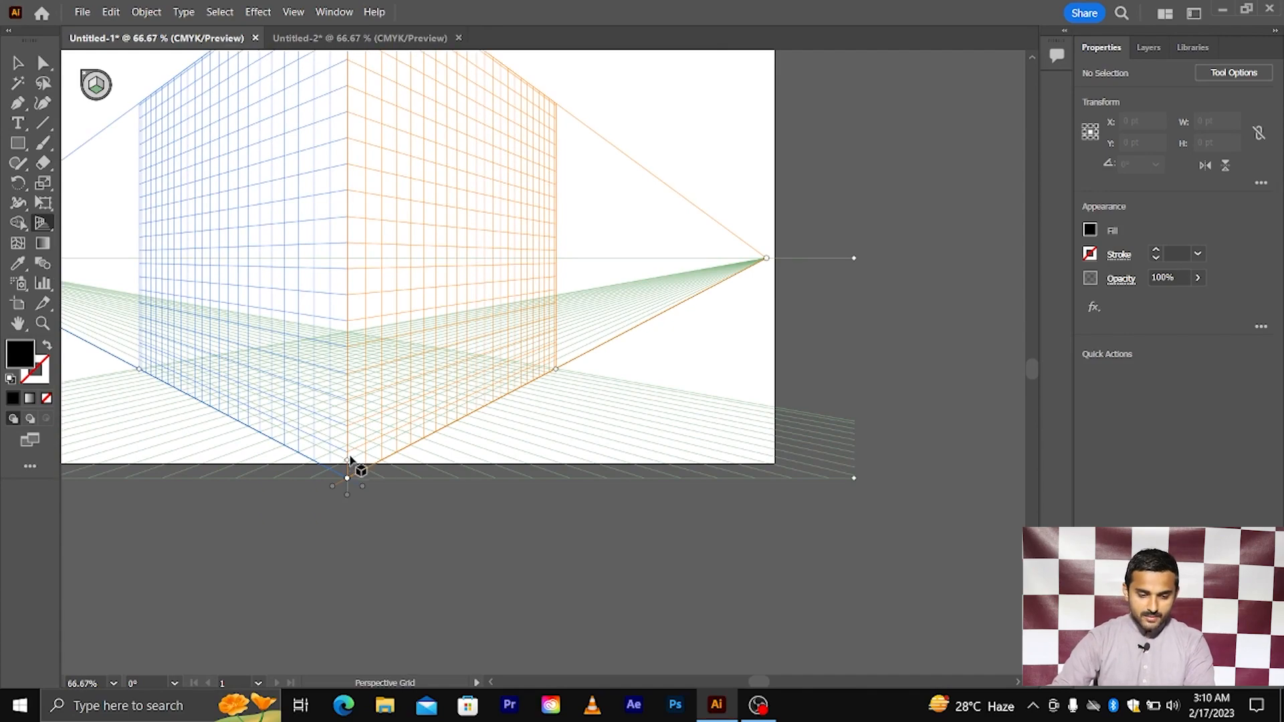
scroll(347, 468, "up", 2)
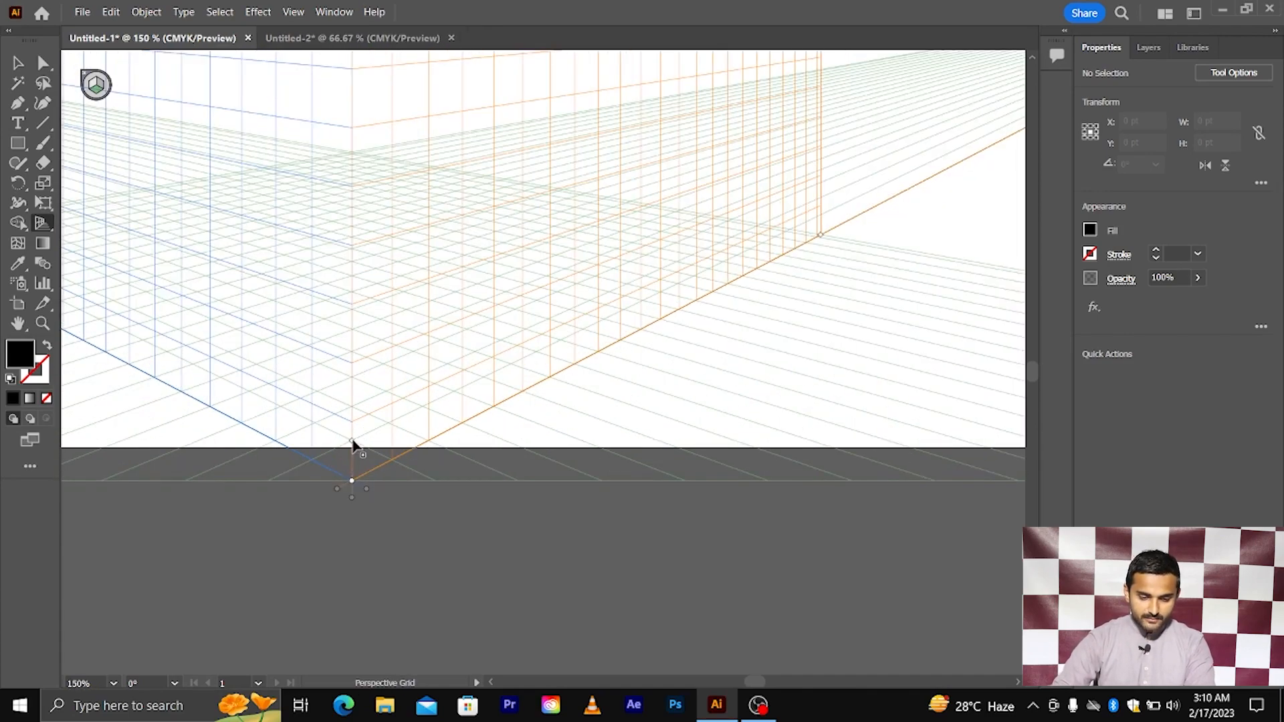
left_click_drag(351, 440, 355, 515)
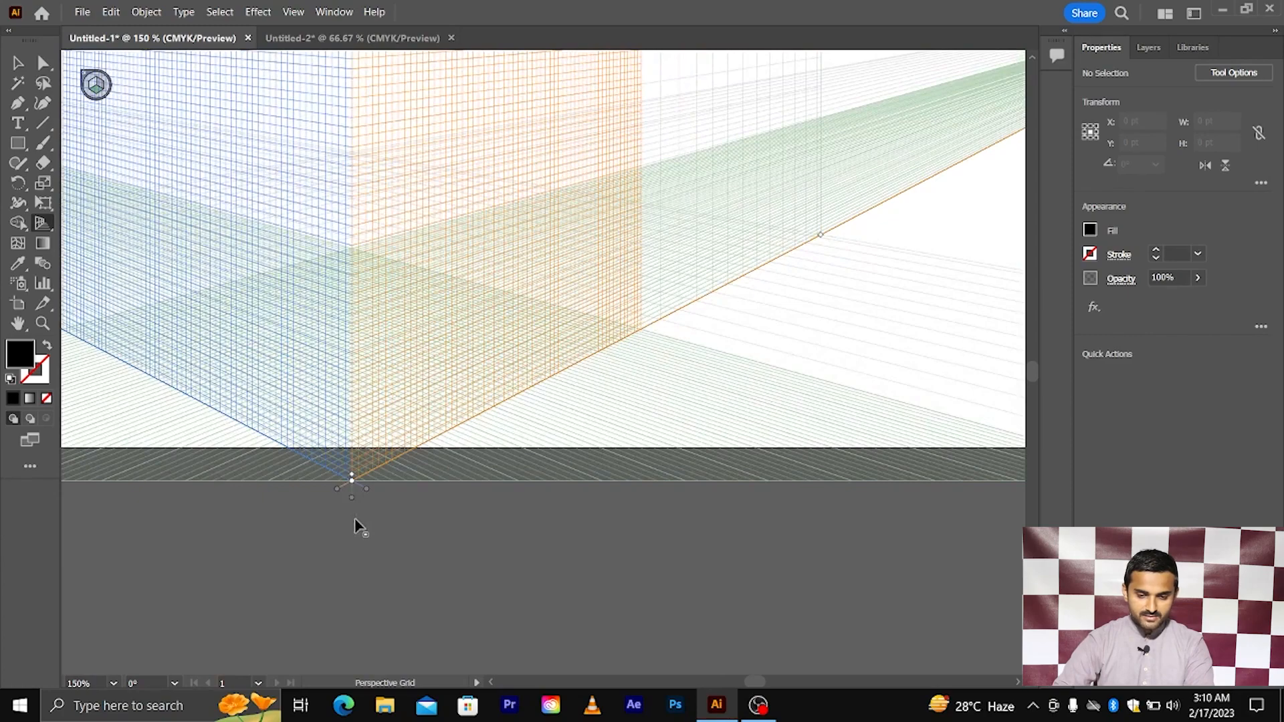
left_click_drag(352, 476, 356, 461)
scroll(356, 461, "up", 1)
scroll(354, 455, "down", 3)
scroll(352, 442, "up", 2)
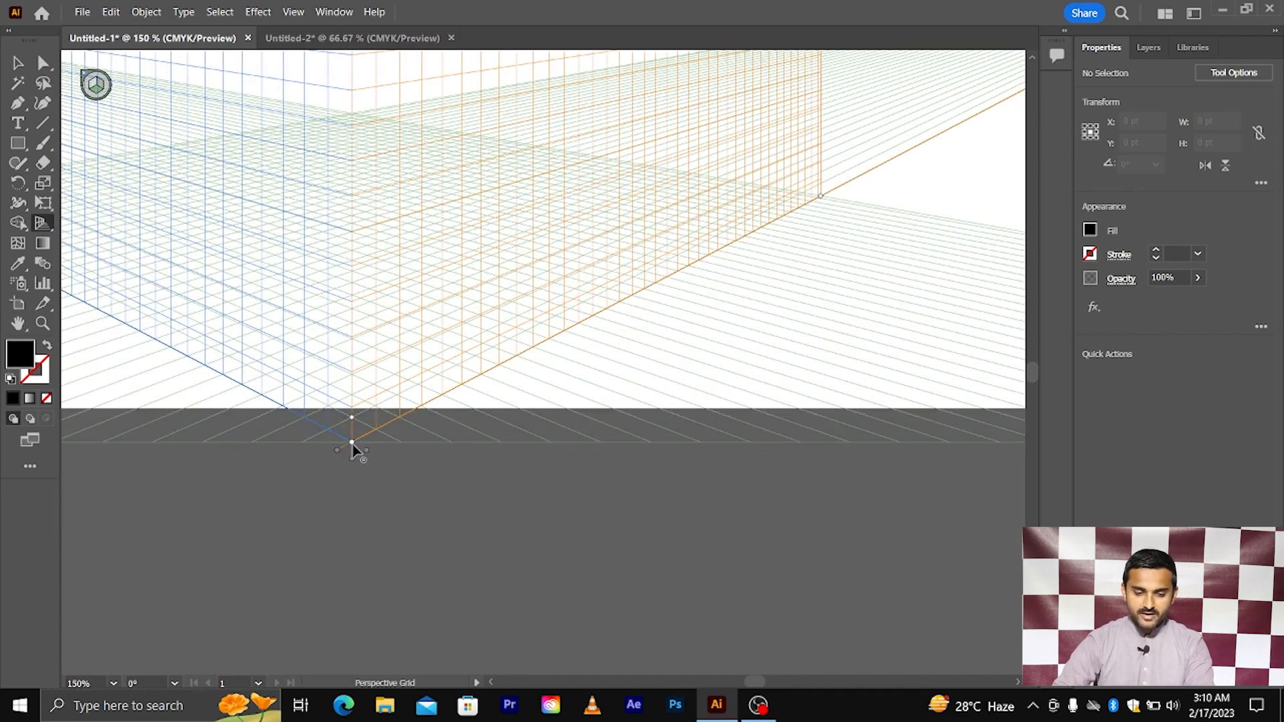
Move the whole perspective grid by its ground-level handle so that the handle sits near the artboard's lower-right corner.
scroll(353, 446, "up", 3)
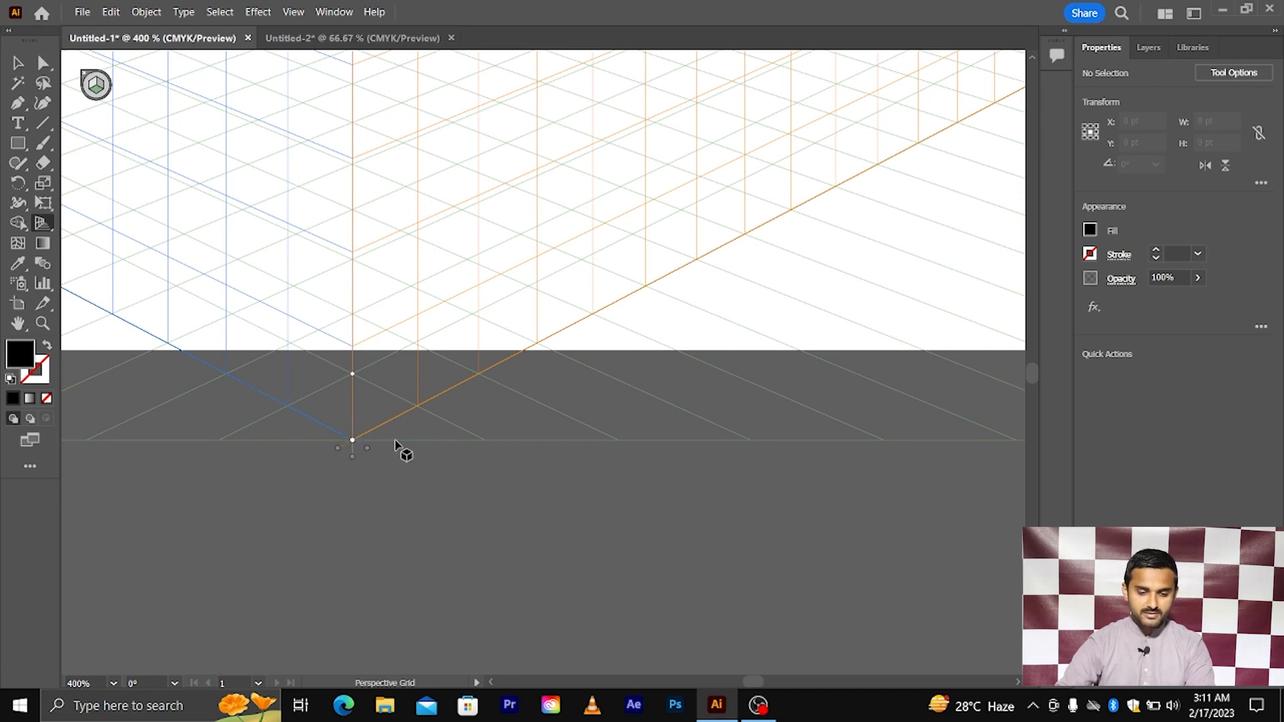
scroll(391, 436, "down", 1)
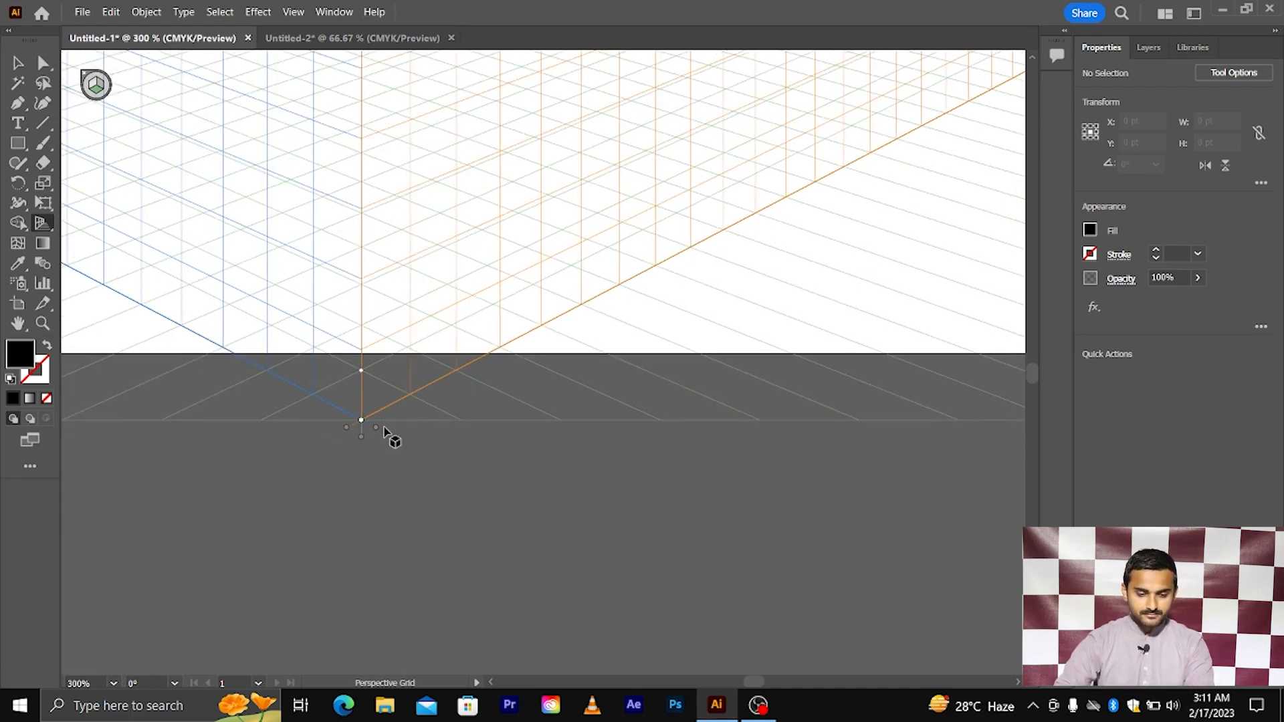
scroll(391, 436, "down", 1)
scroll(384, 433, "down", 2)
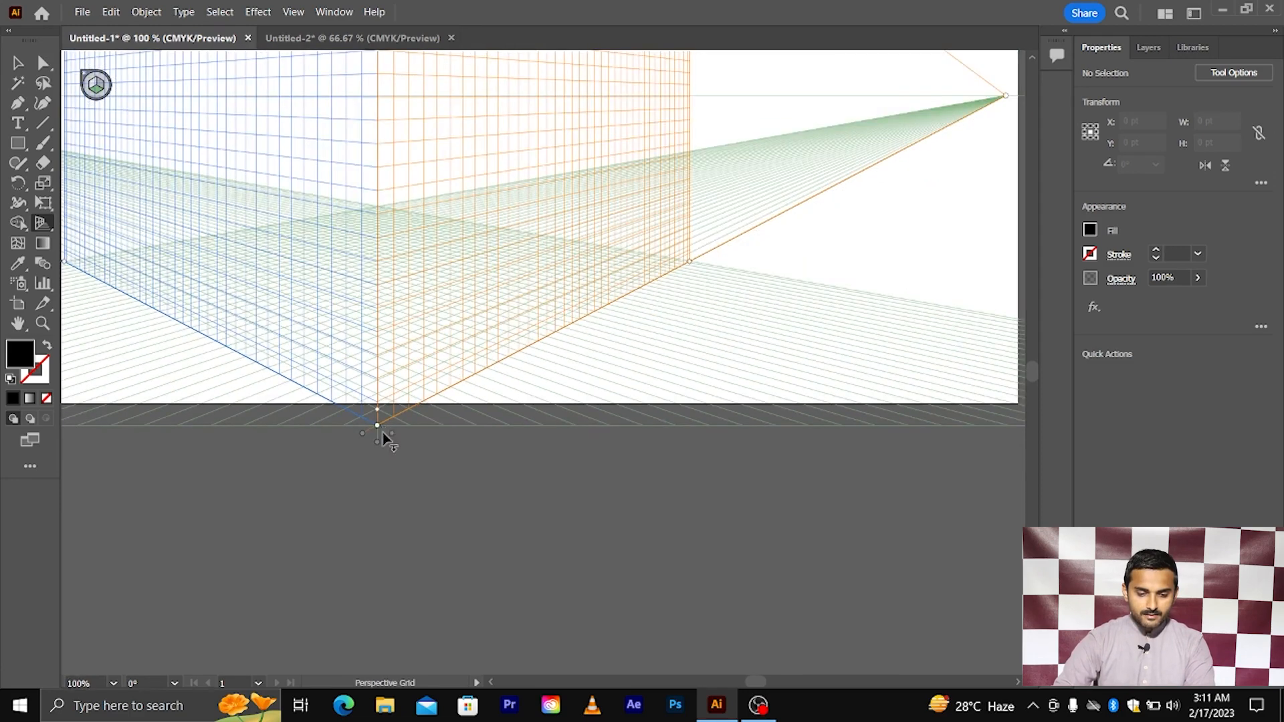
scroll(383, 441, "down", 1)
scroll(718, 438, "right", 1)
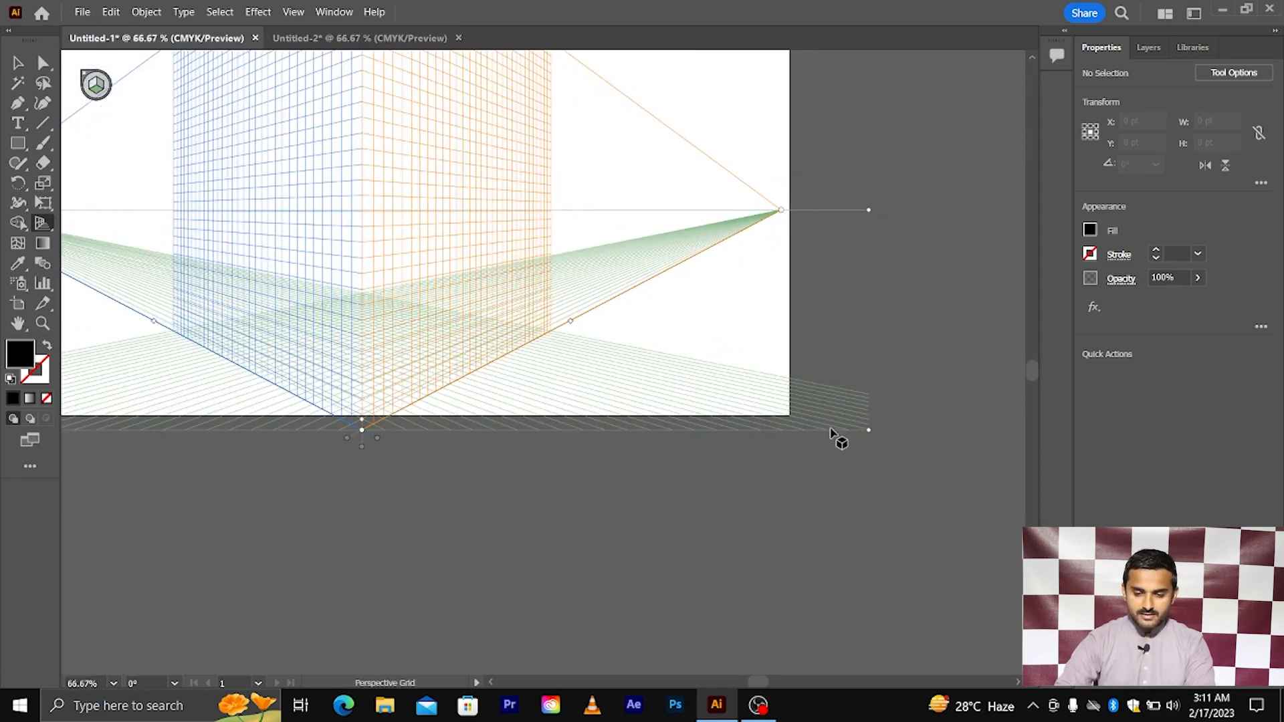
scroll(834, 434, "down", 2)
scroll(762, 428, "right", 1)
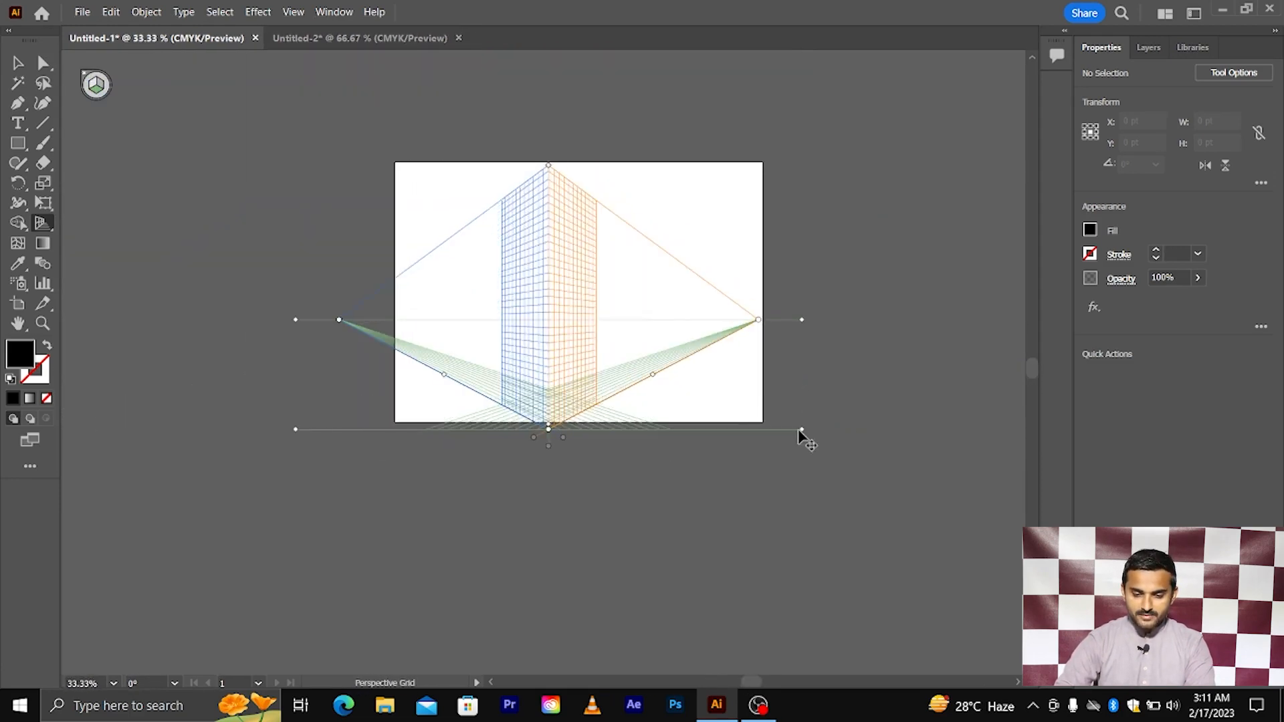
scroll(799, 435, "up", 2)
left_click_drag(801, 427, 722, 424)
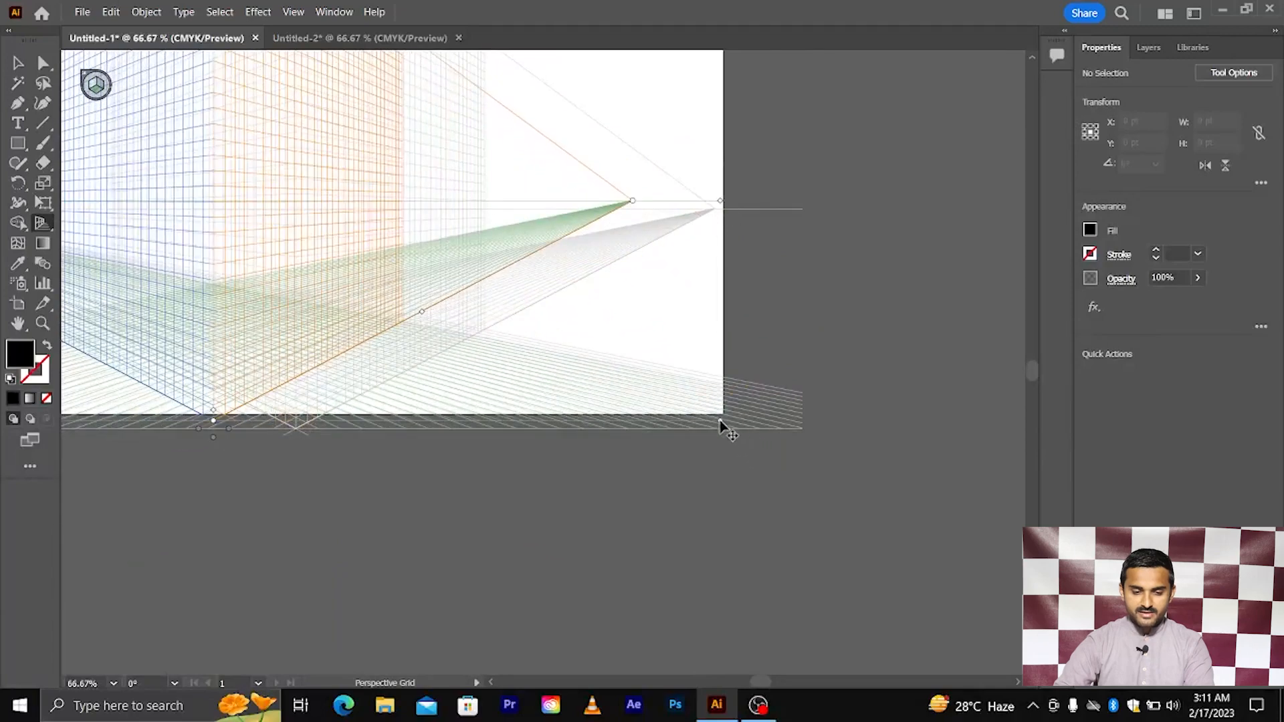
scroll(720, 423, "down", 1)
scroll(715, 414, "right", 1)
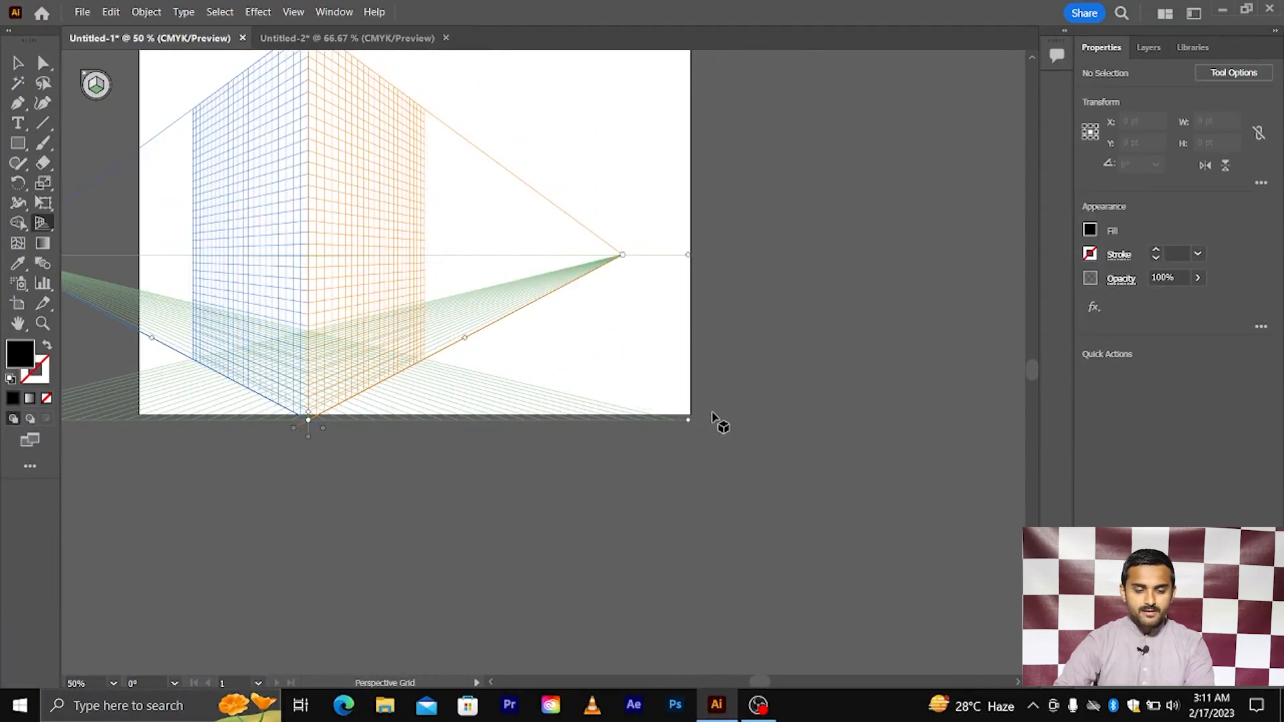
Undo the last grid move and the grid cell size changes.
key("ctrl+z")
scroll(482, 358, "up", 2)
scroll(481, 356, "left", 2)
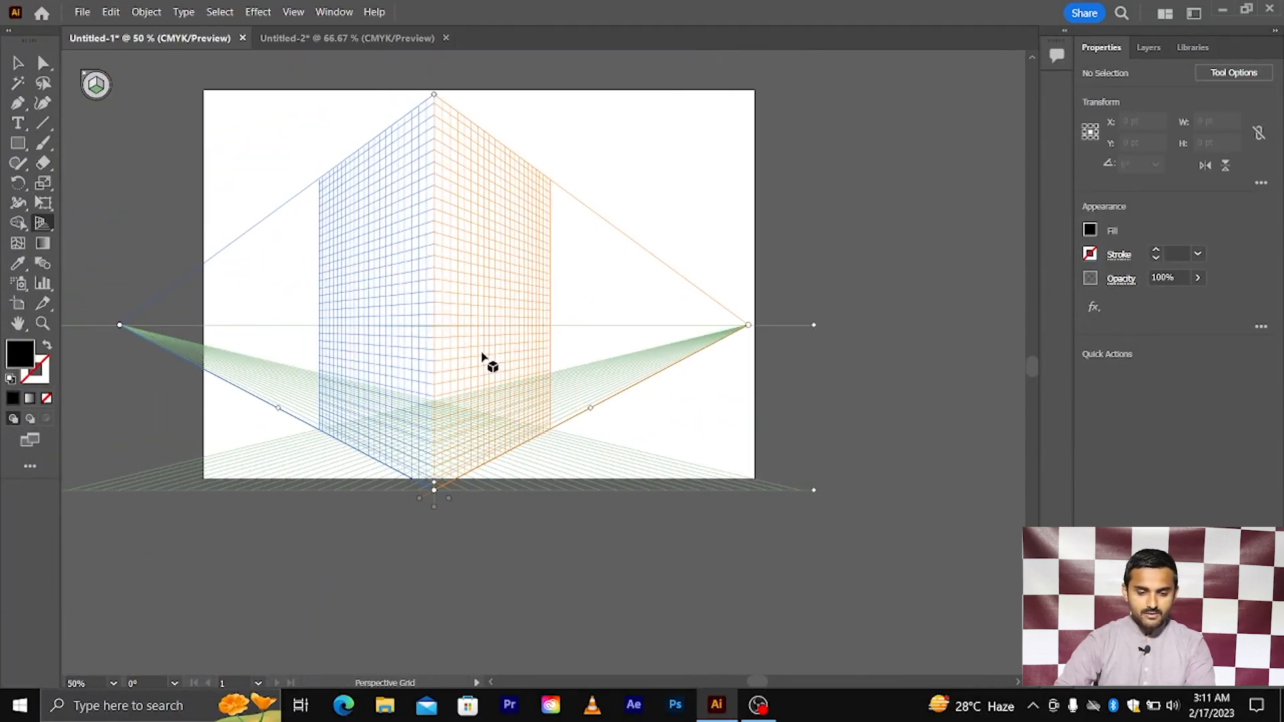
key("ctrl+z")
scroll(388, 344, "left", 1)
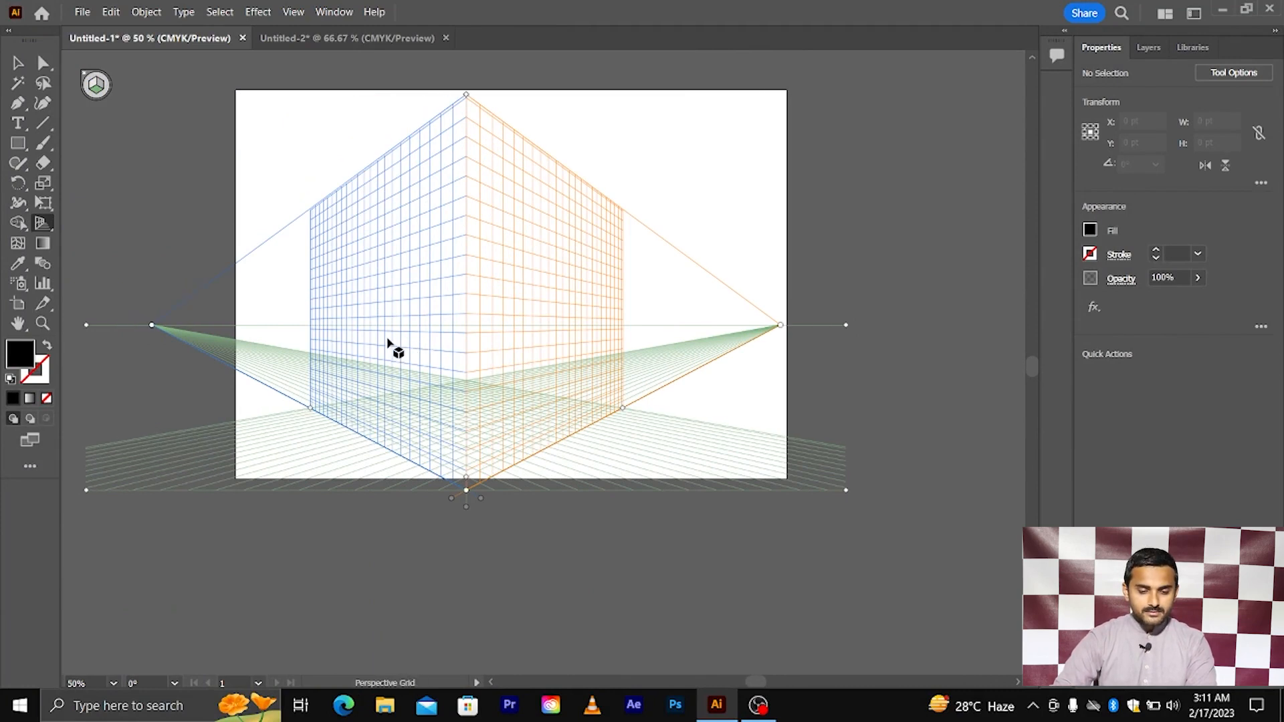
scroll(380, 341, "up", 1)
Draw a black rectangle about 600 by 401 pt on the left perspective plane, ending at the grid's central vertical edge.
left_click(18, 63)
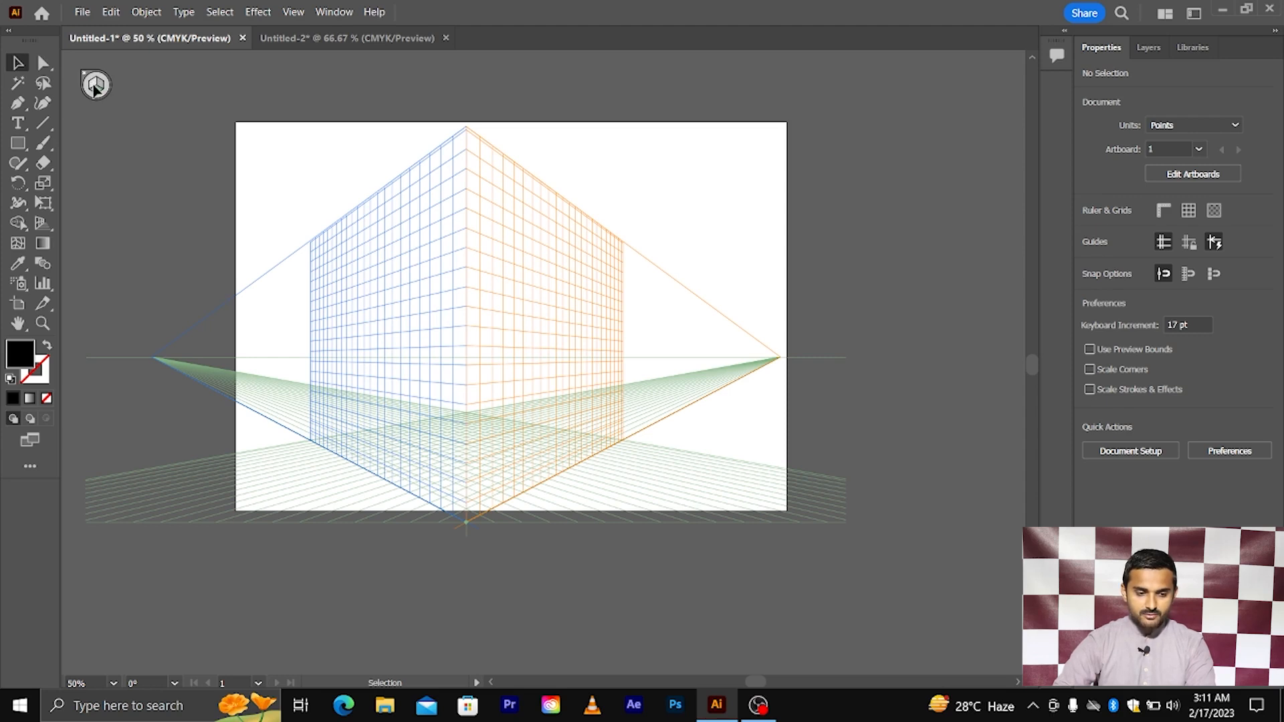
left_click(46, 228)
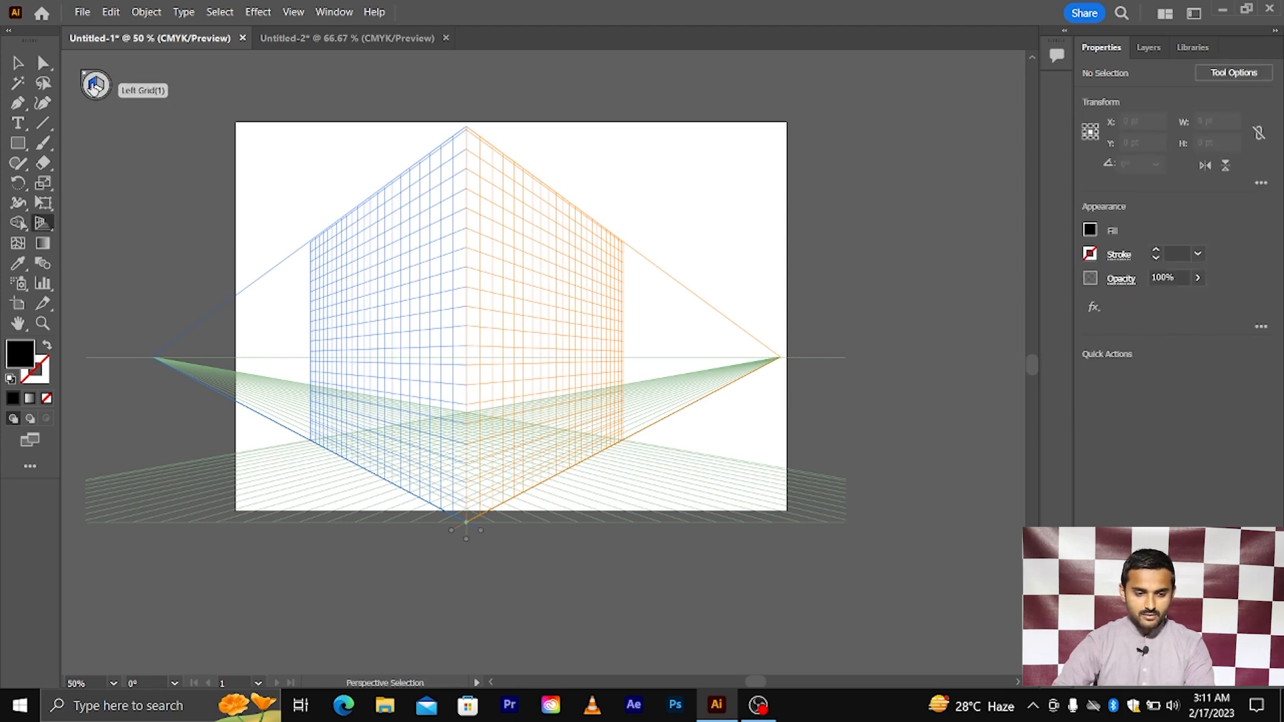
left_click(20, 143)
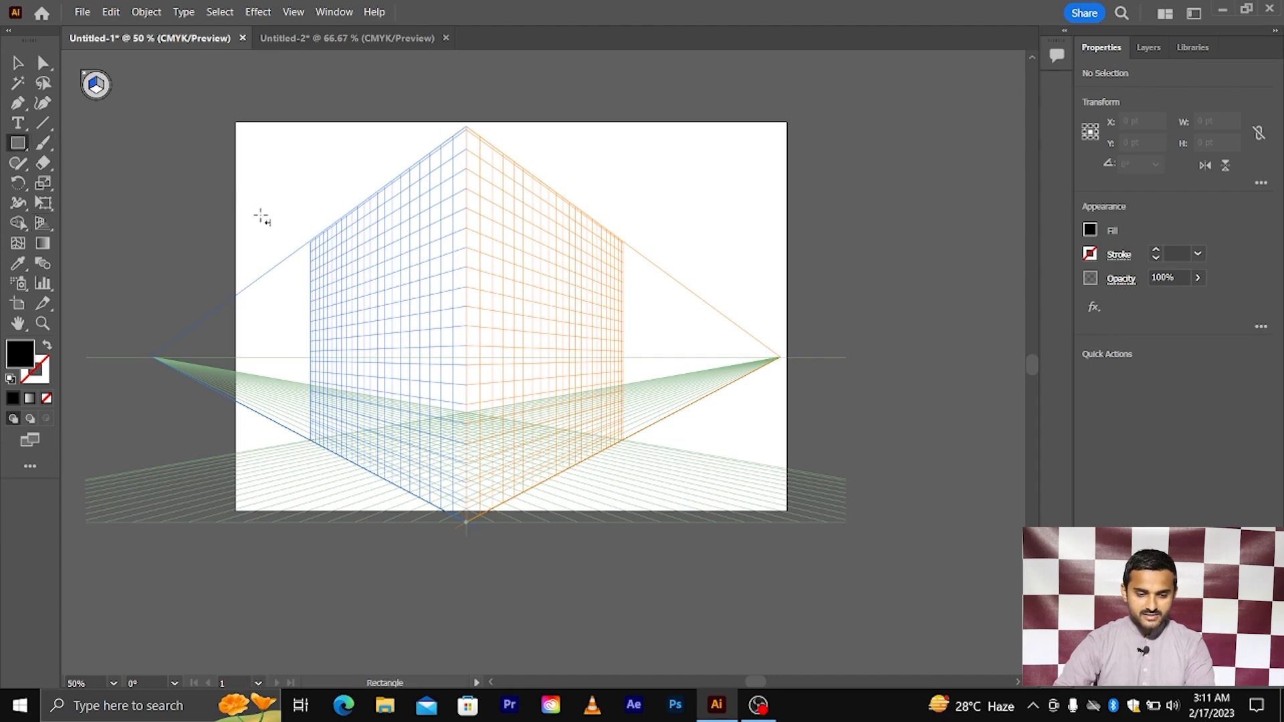
scroll(314, 256, "up", 1)
left_click_drag(320, 241, 518, 461)
scroll(518, 460, "up", 2)
scroll(515, 442, "down", 2)
left_click(18, 64)
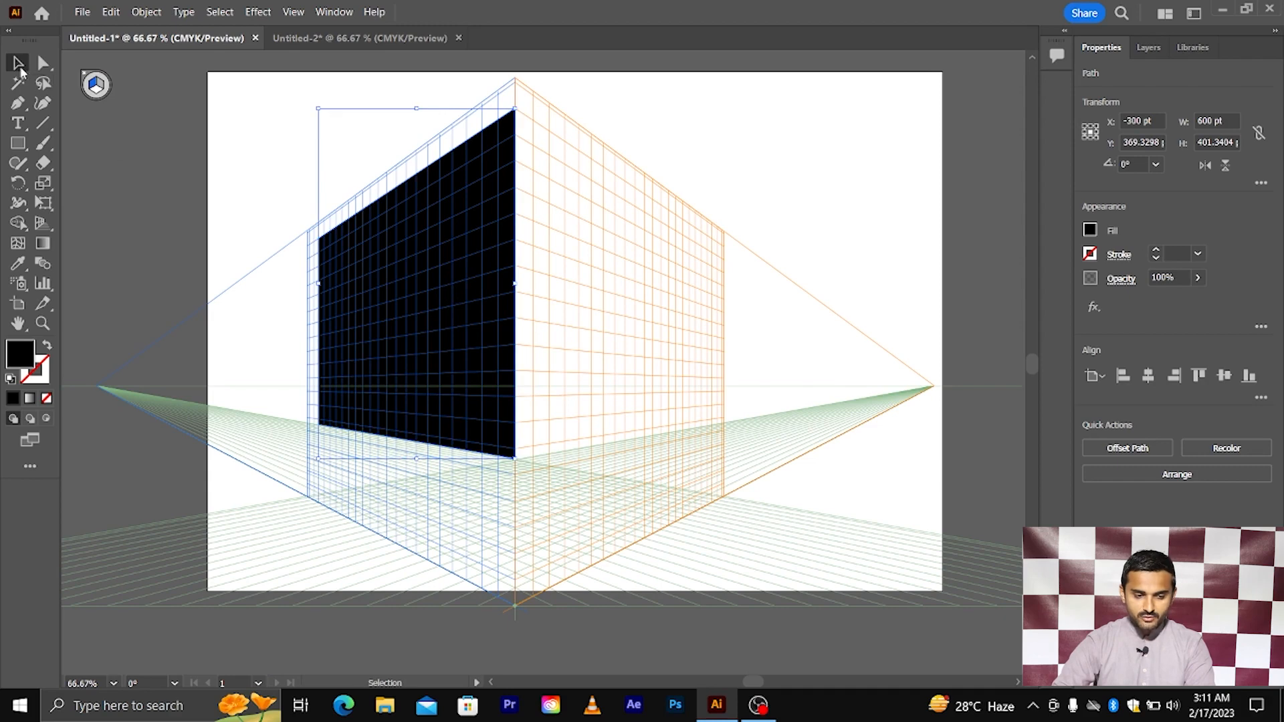
Try moving the rectangle off the artboard with the ordinary Selection tool, and undo the move.
scroll(591, 409, "down", 3)
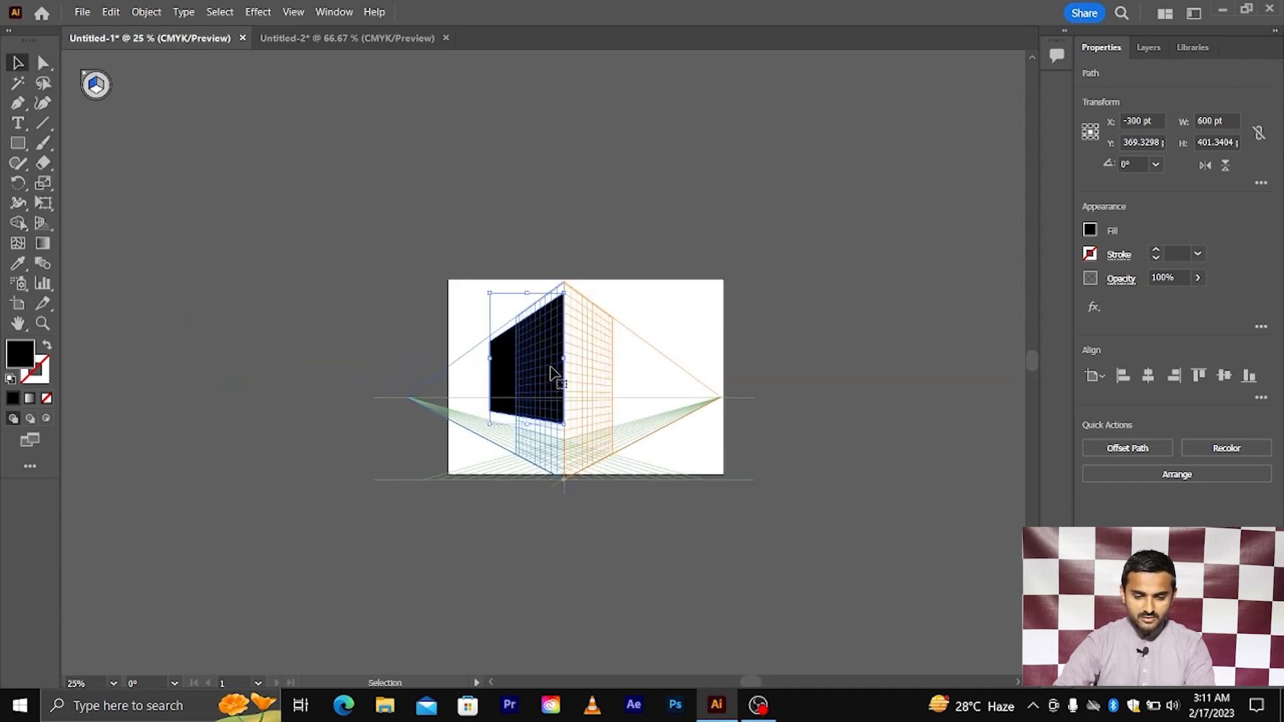
left_click_drag(524, 373, 274, 294)
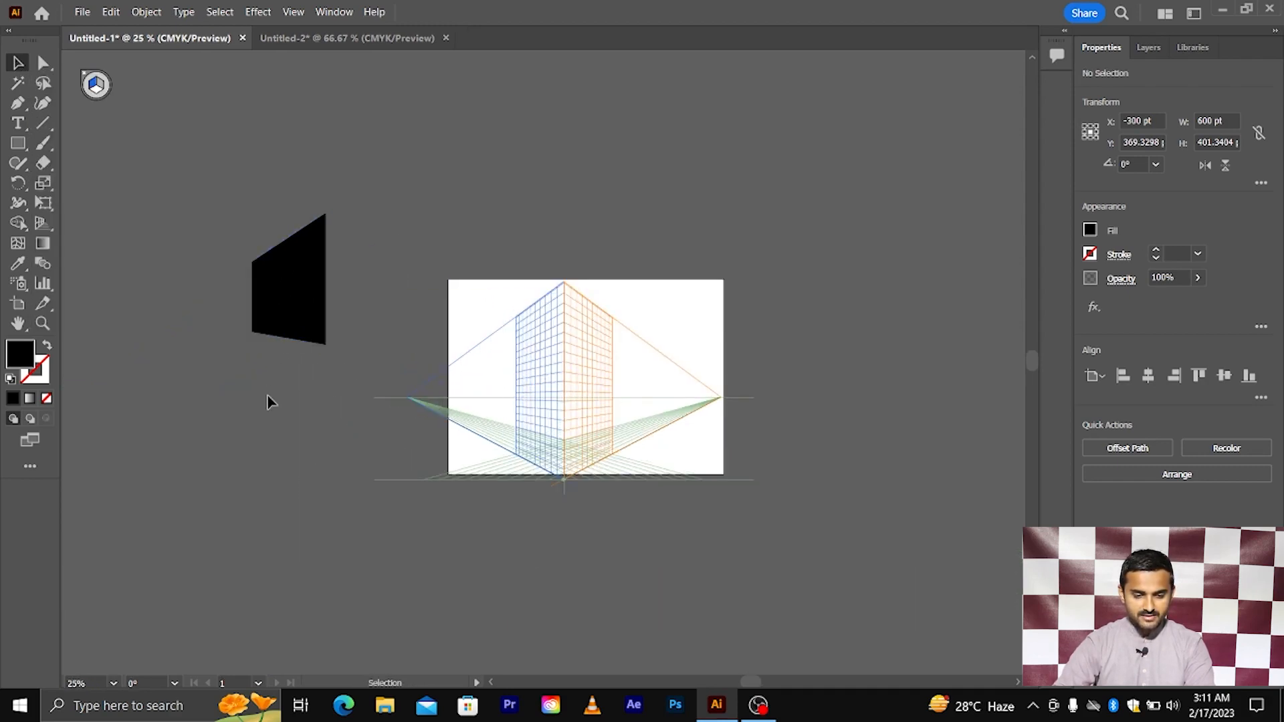
left_click(559, 449)
scroll(558, 449, "up", 1)
key("ctrl+z")
scroll(587, 361, "up", 2)
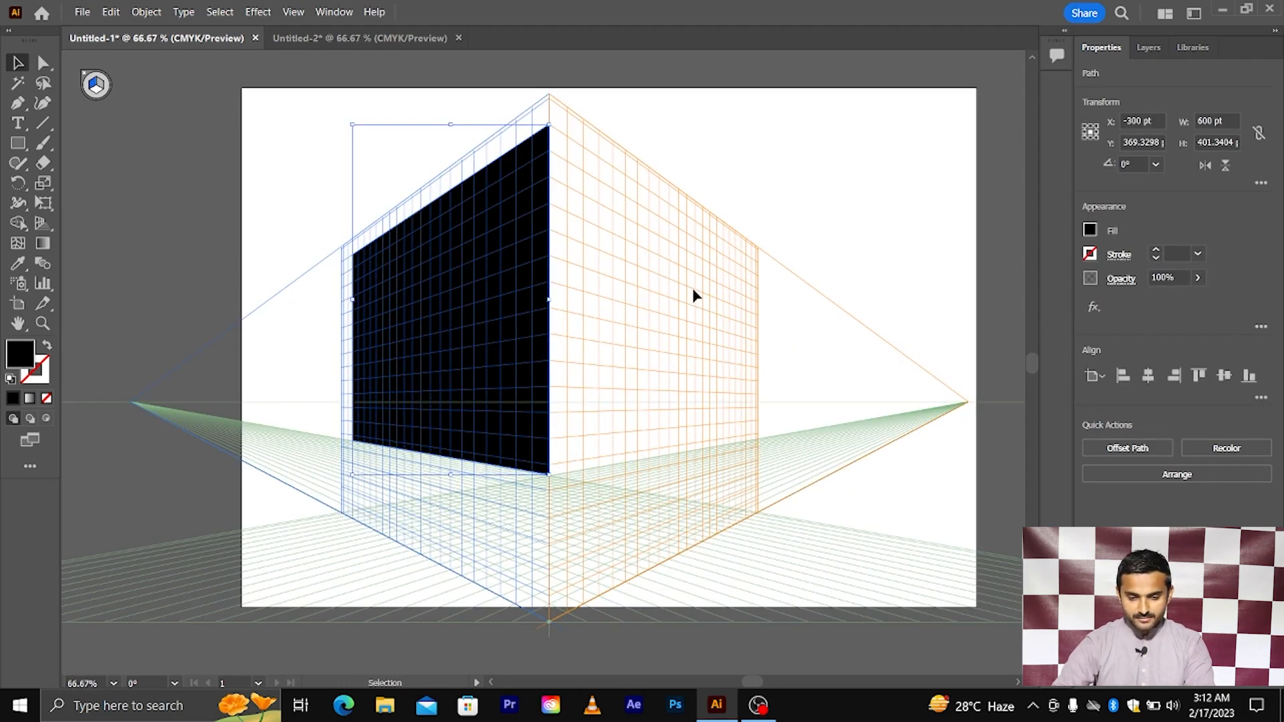
Try reflecting a copy of the rectangle across the vertical axis and moving it toward the right plane, undoing both changes.
right_click(486, 267)
mouse_move(598, 590)
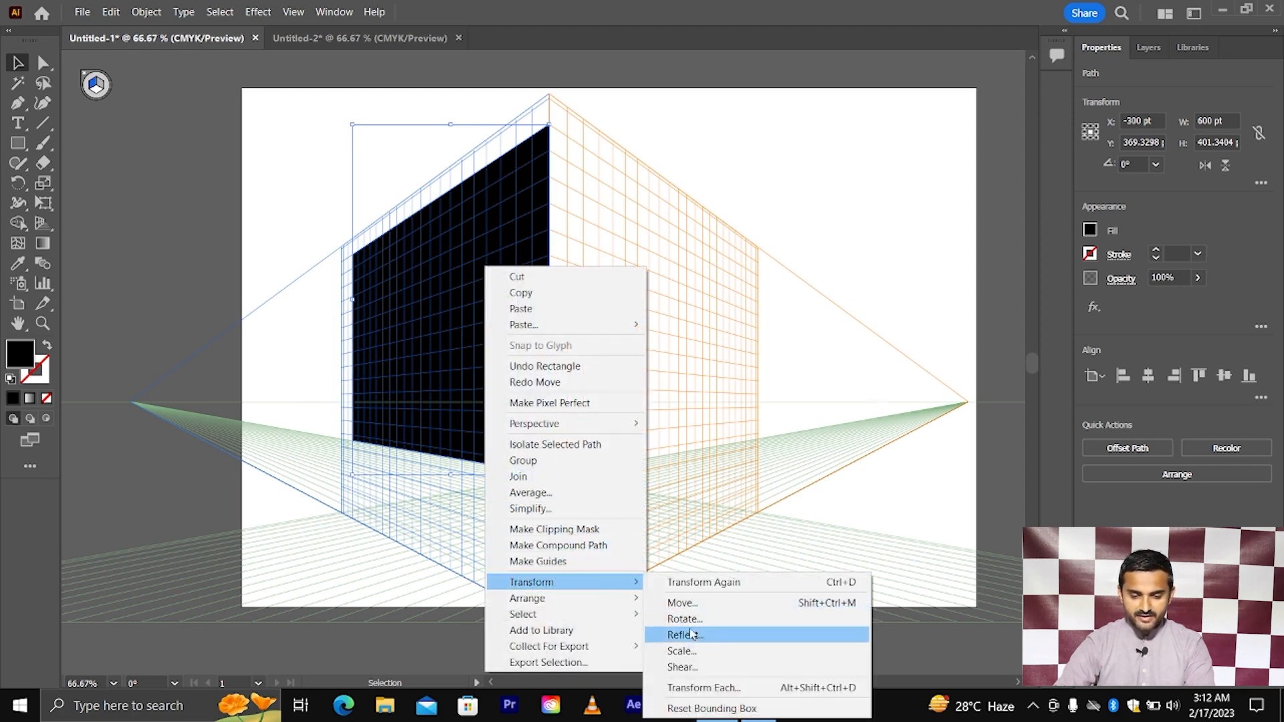
left_click(698, 631)
left_click(669, 473)
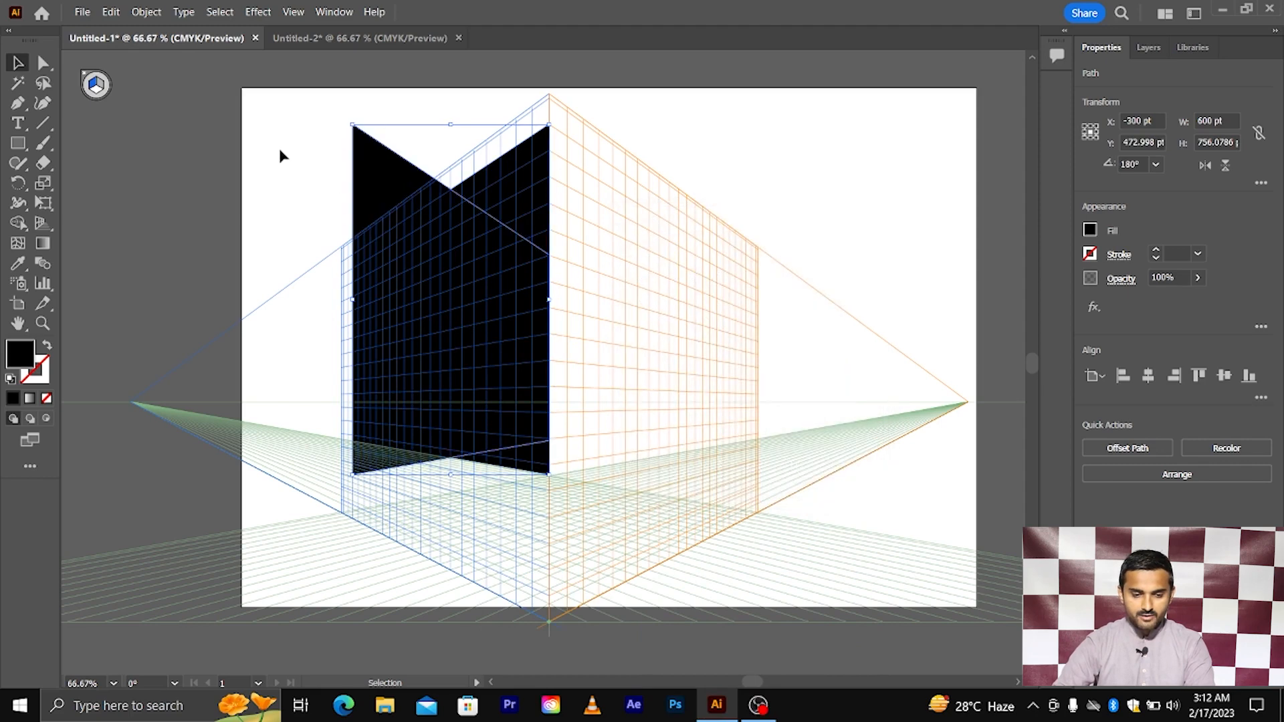
left_click(280, 152)
left_click_drag(358, 186, 557, 225)
key("a")
key("ctrl+z")
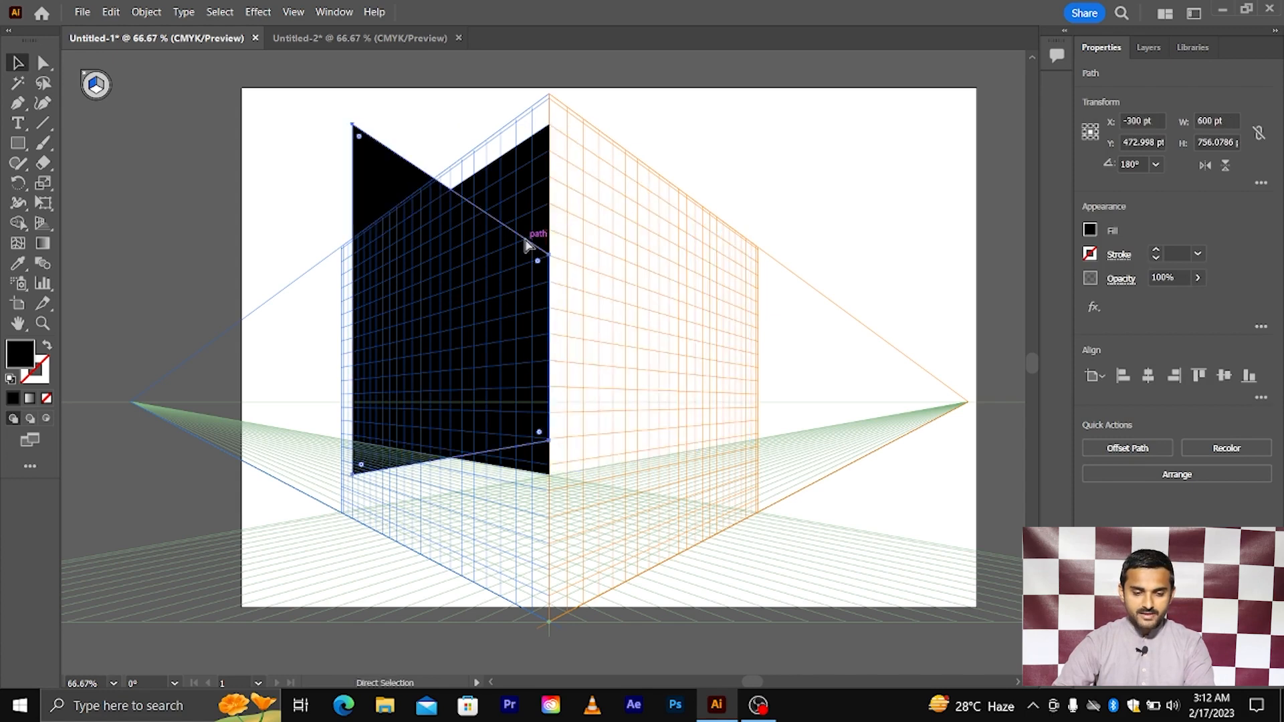
key("ctrl+z")
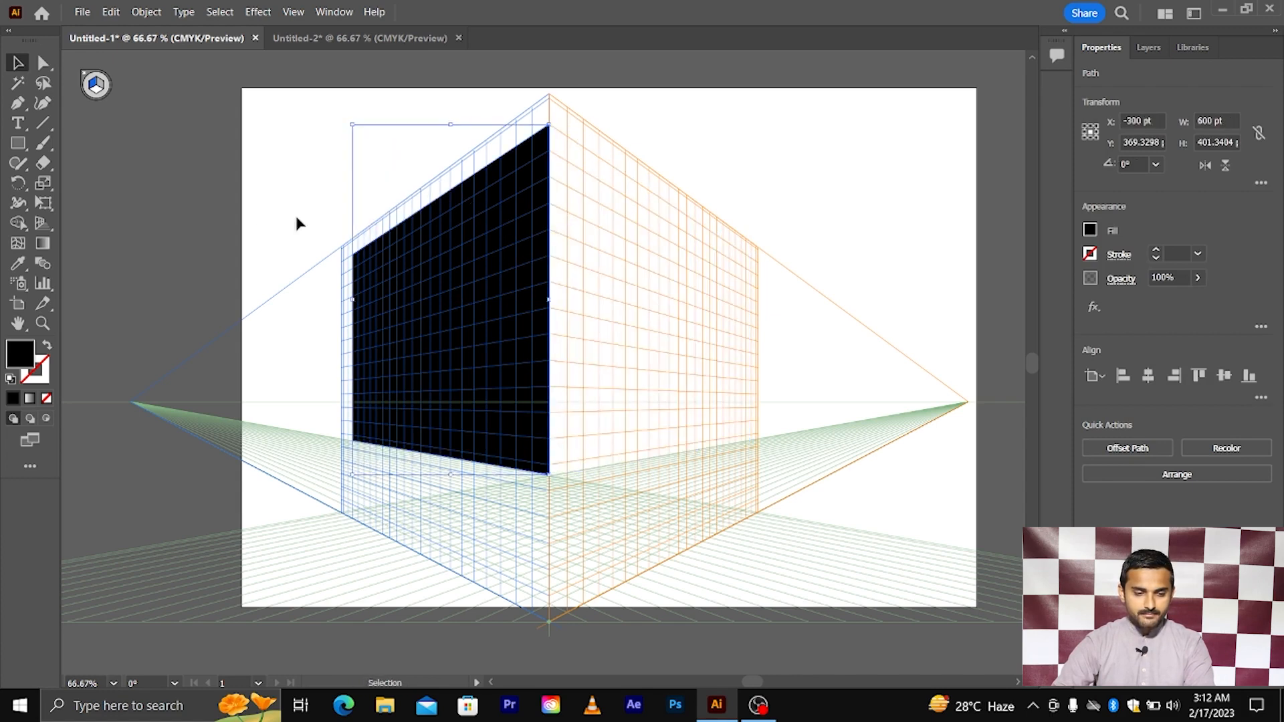
Draw a matching rectangle about 600 by 400 pt on the right perspective plane, sharing the central edge with the left one.
left_click(45, 224)
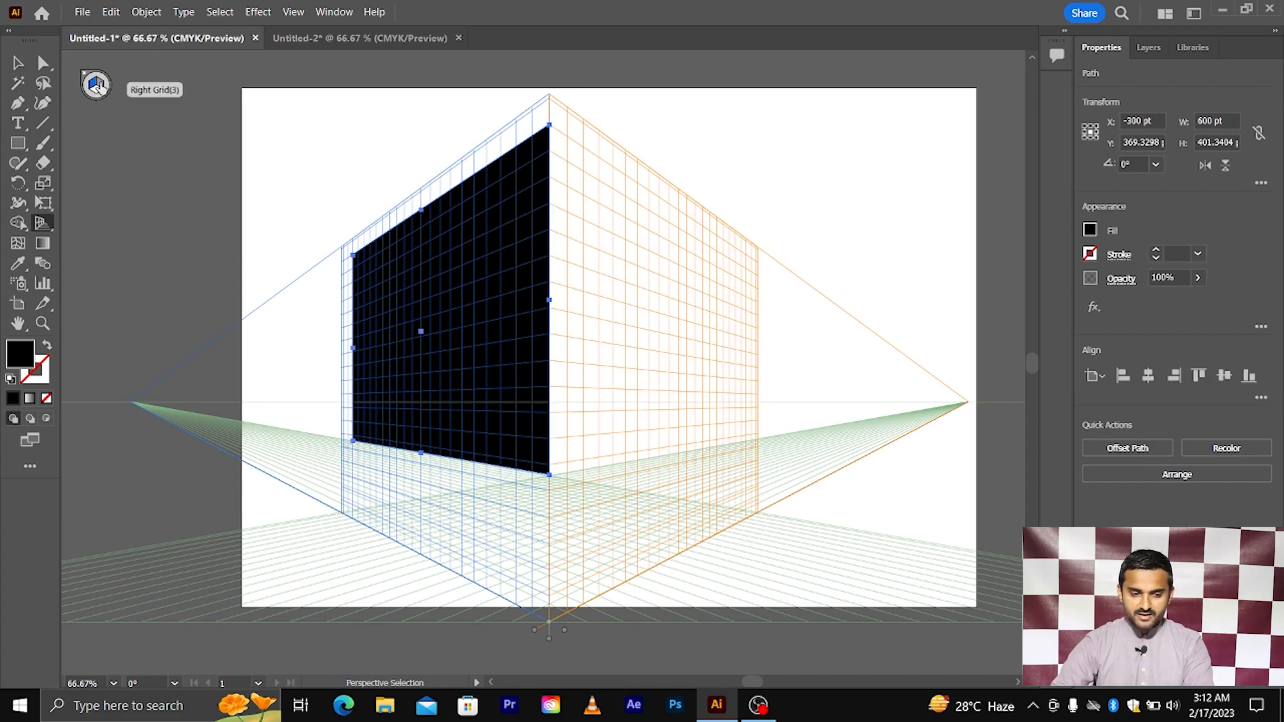
left_click(99, 86)
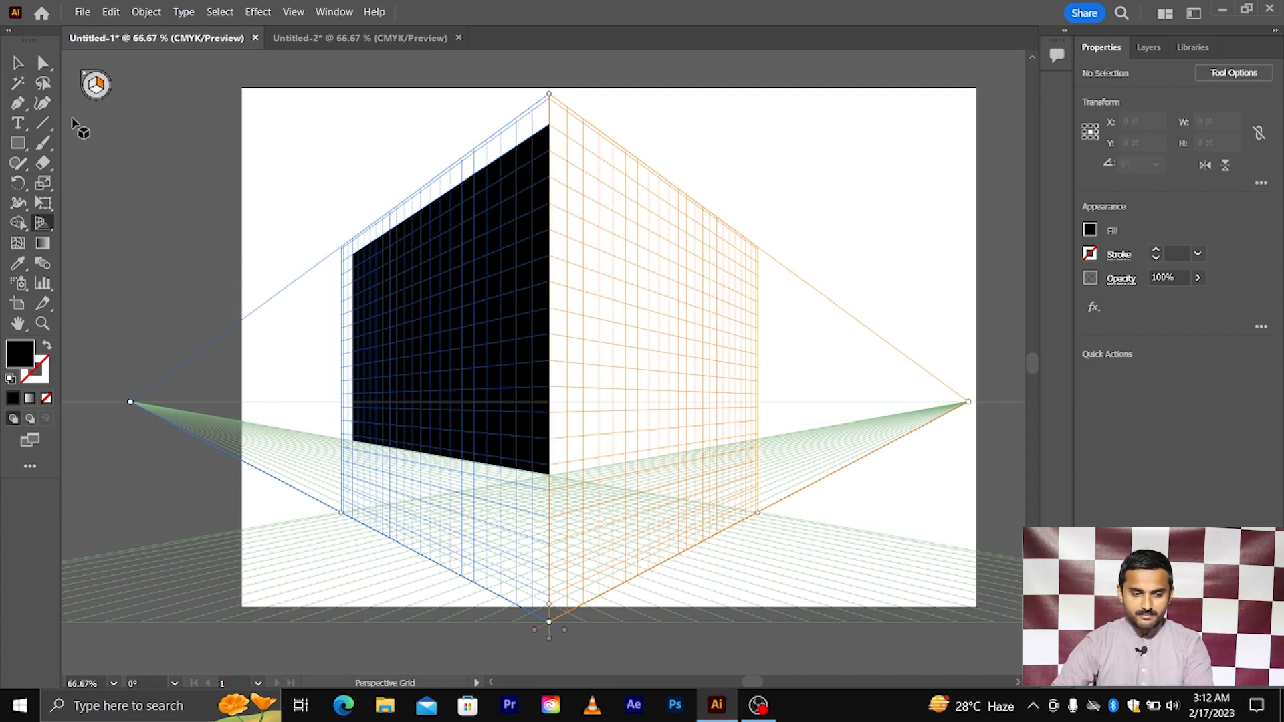
left_click(19, 142)
left_click_drag(550, 124, 752, 446)
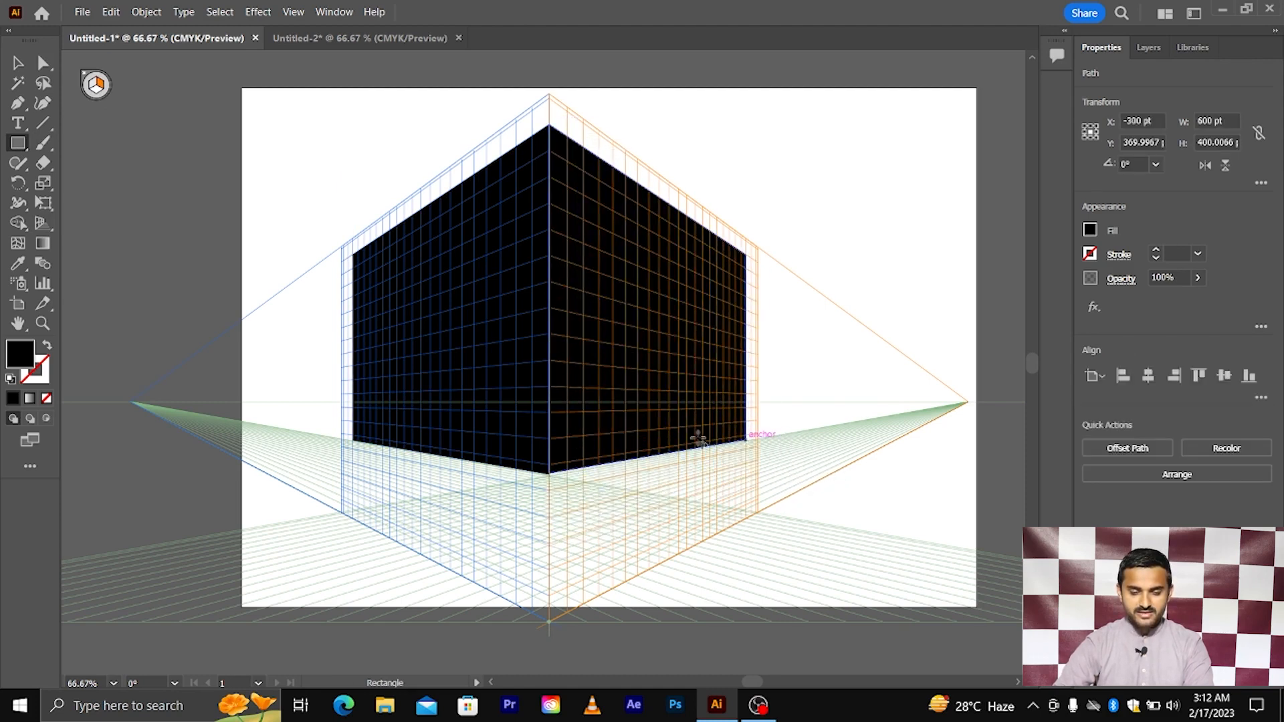
left_click(18, 64)
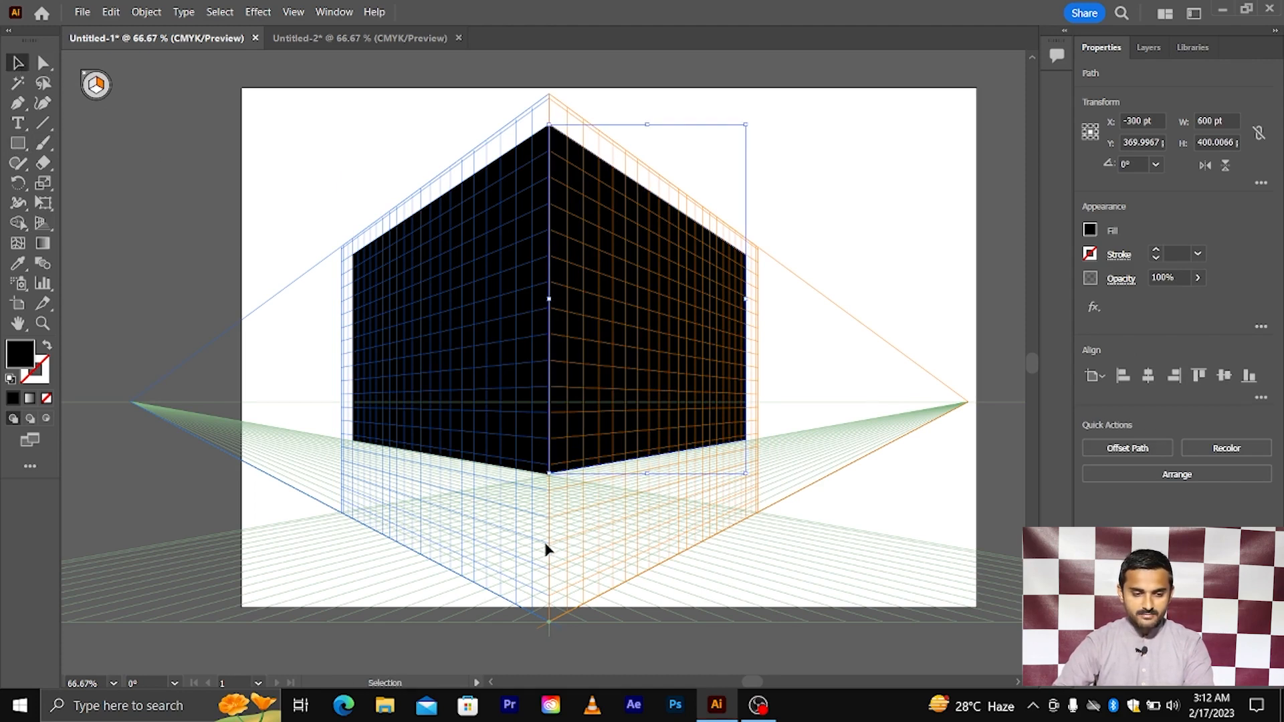
Draw a rectangle about 359 by 359 pt on the horizontal ground plane, just below the block's front corner.
left_click(42, 223)
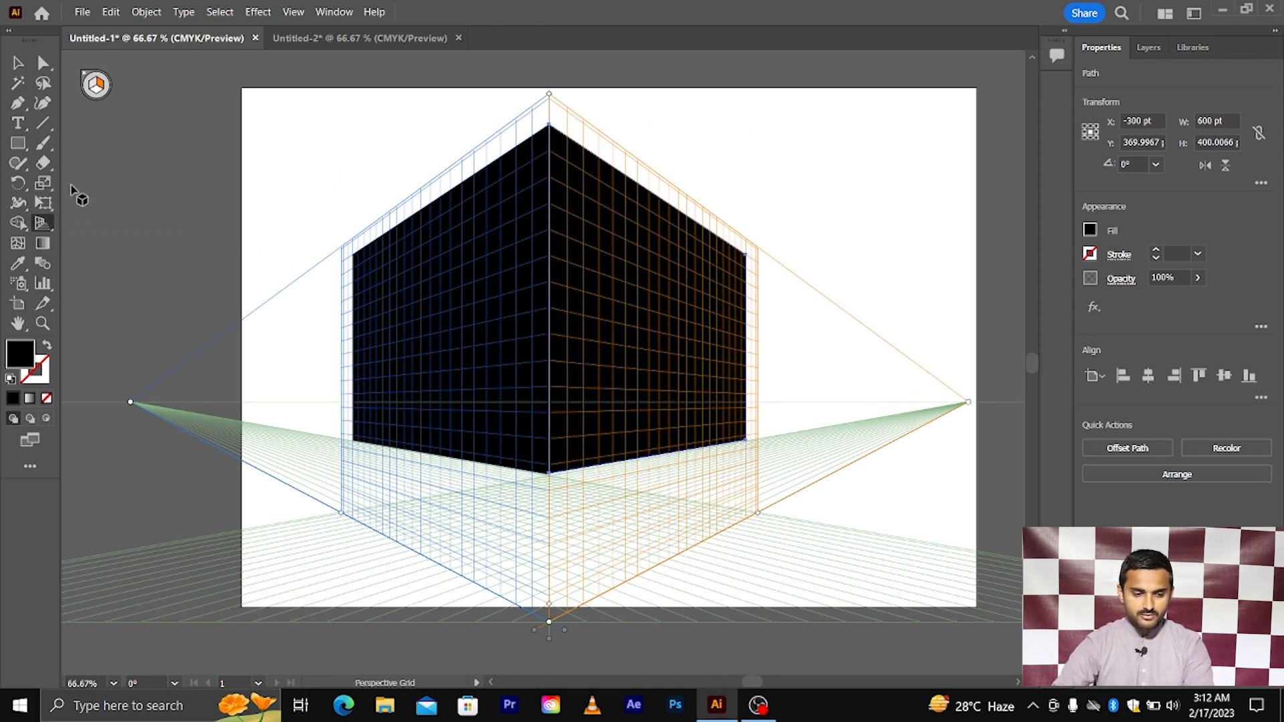
left_click(96, 93)
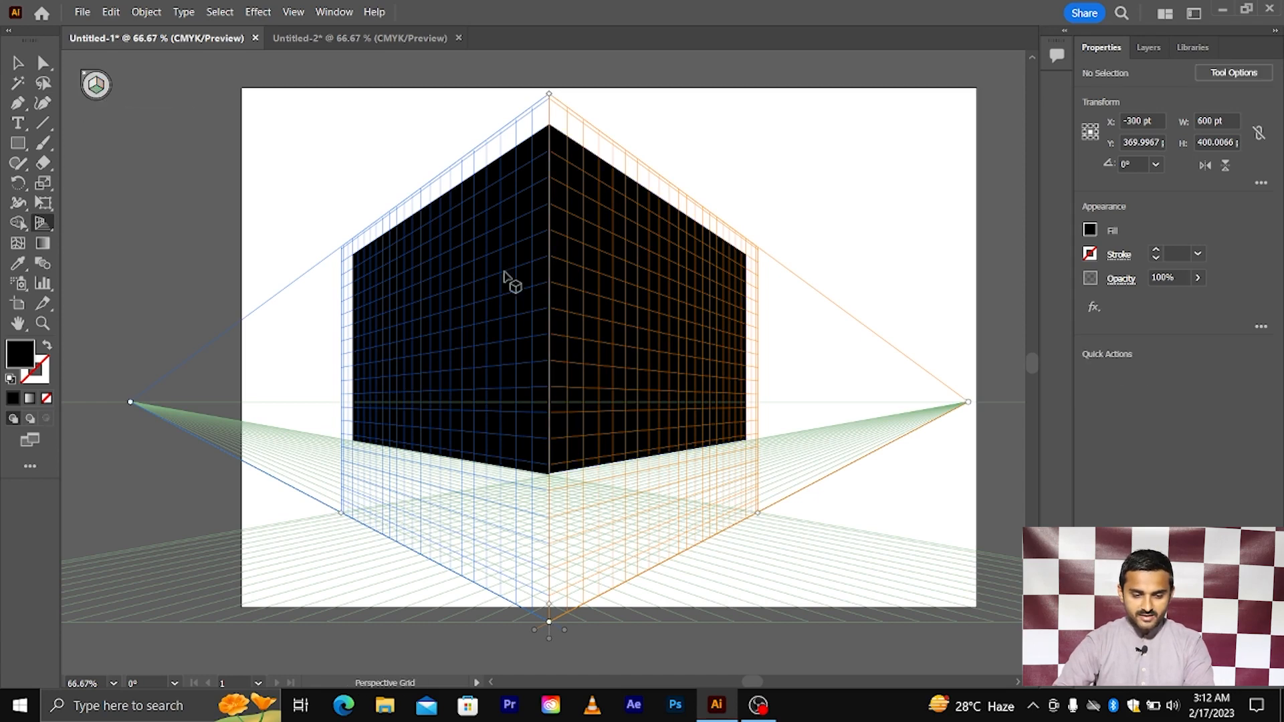
scroll(589, 428, "up", 1)
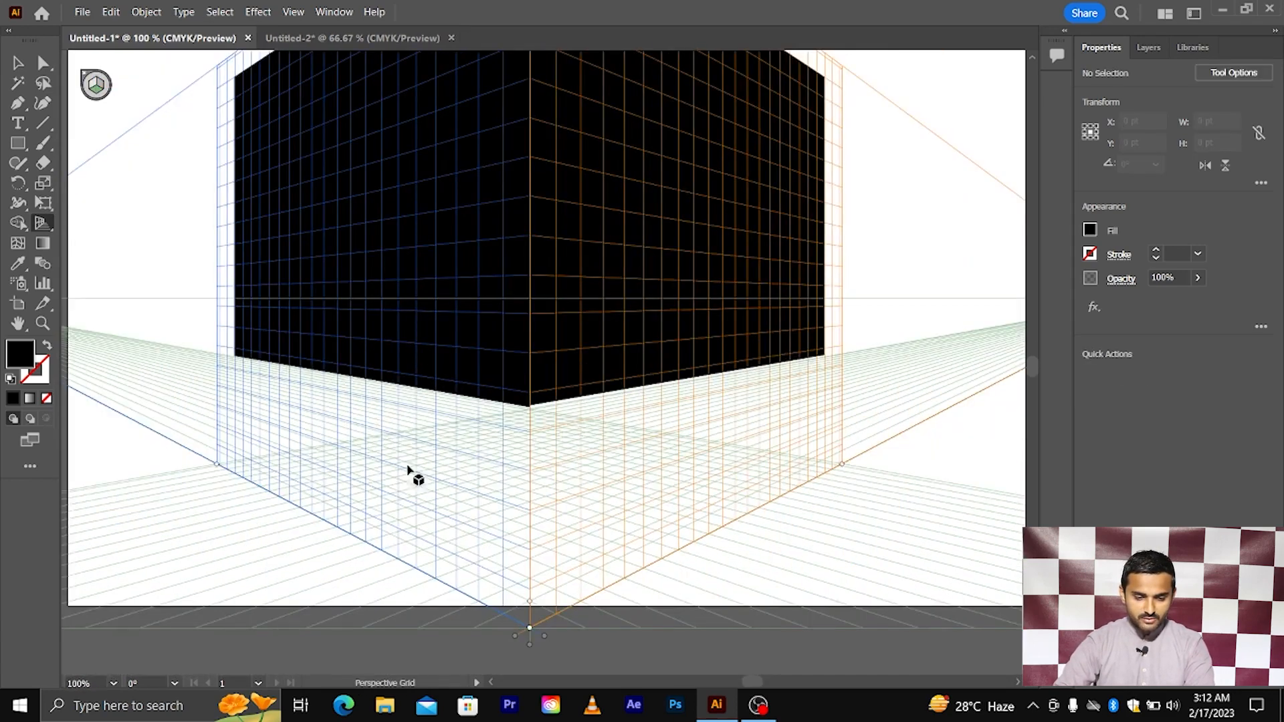
scroll(447, 481, "up", 1)
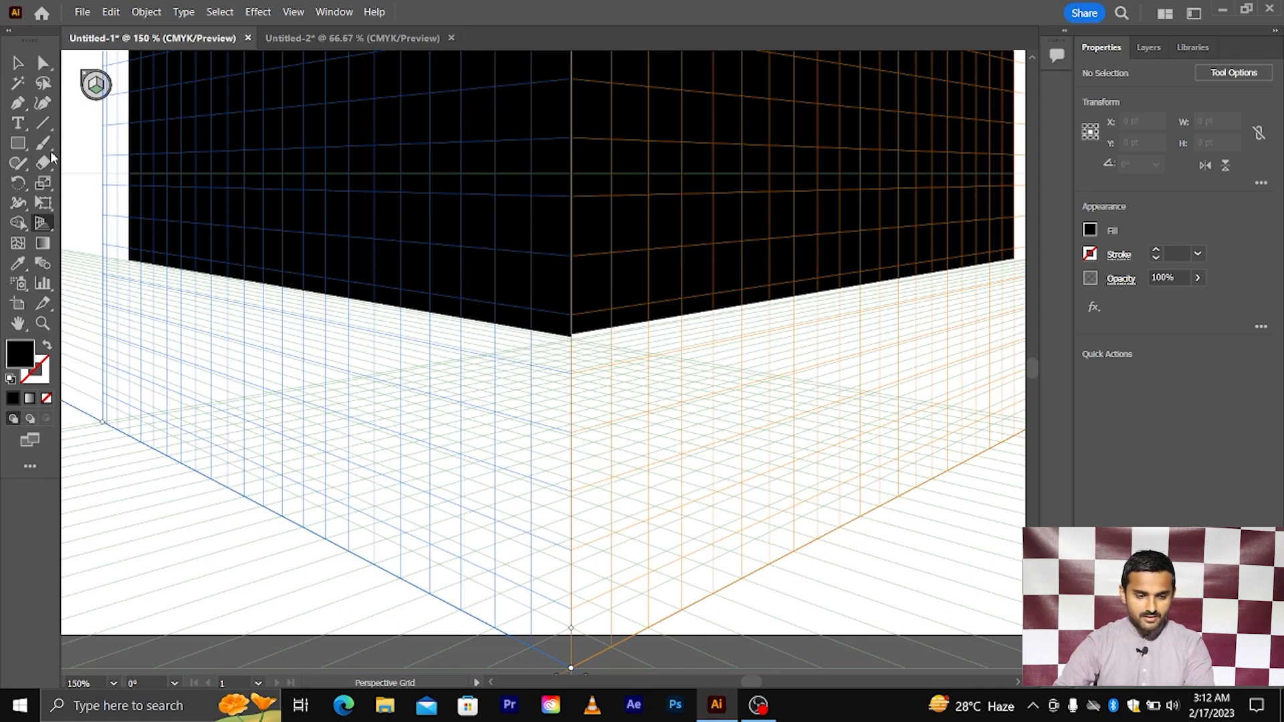
left_click(19, 143)
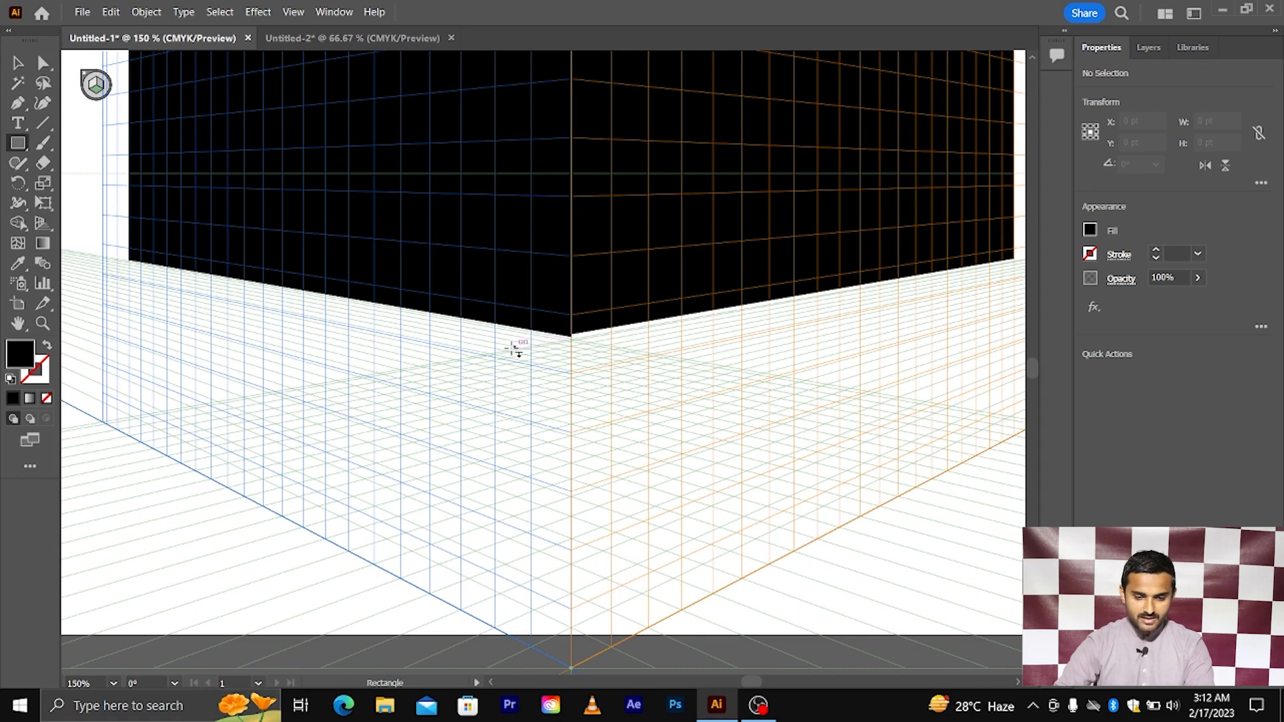
left_click_drag(492, 355, 658, 359)
left_click_drag(373, 374, 770, 375)
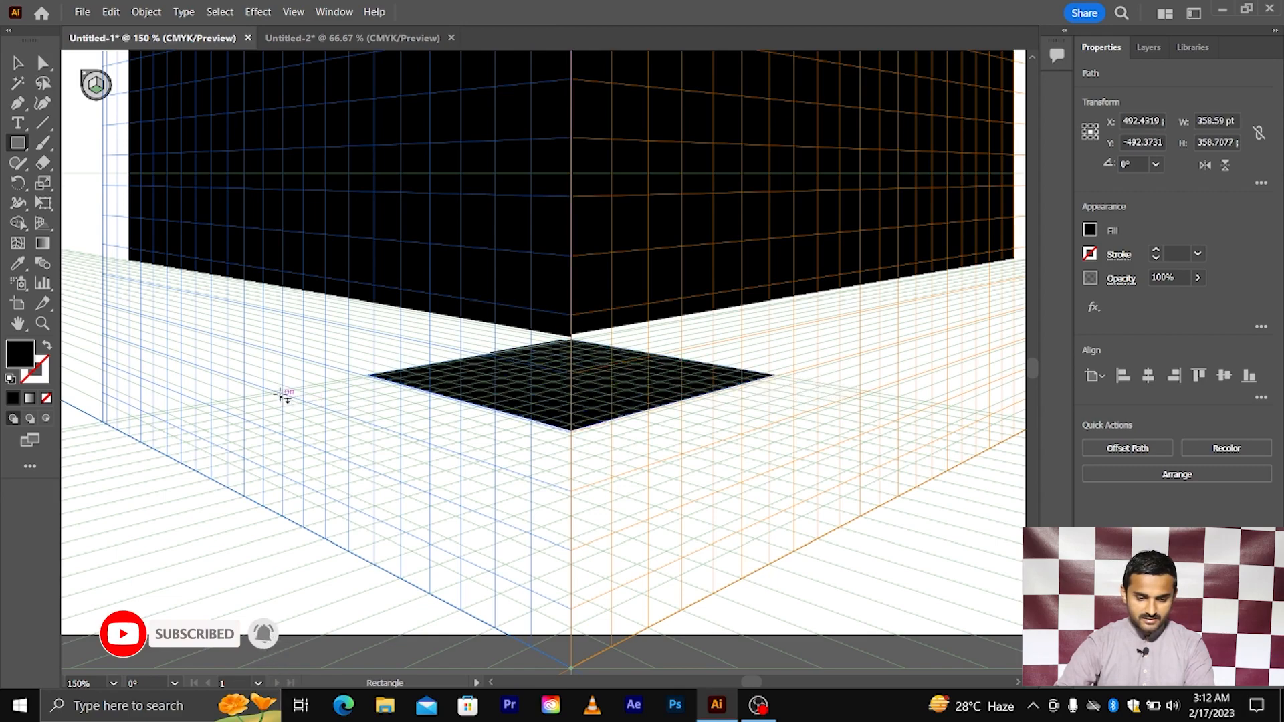
Try two larger ground-plane rectangles, about 501 by 483 pt and 881 by 500 pt, and undo both.
scroll(284, 395, "up", 2)
left_click_drag(273, 391, 1013, 399)
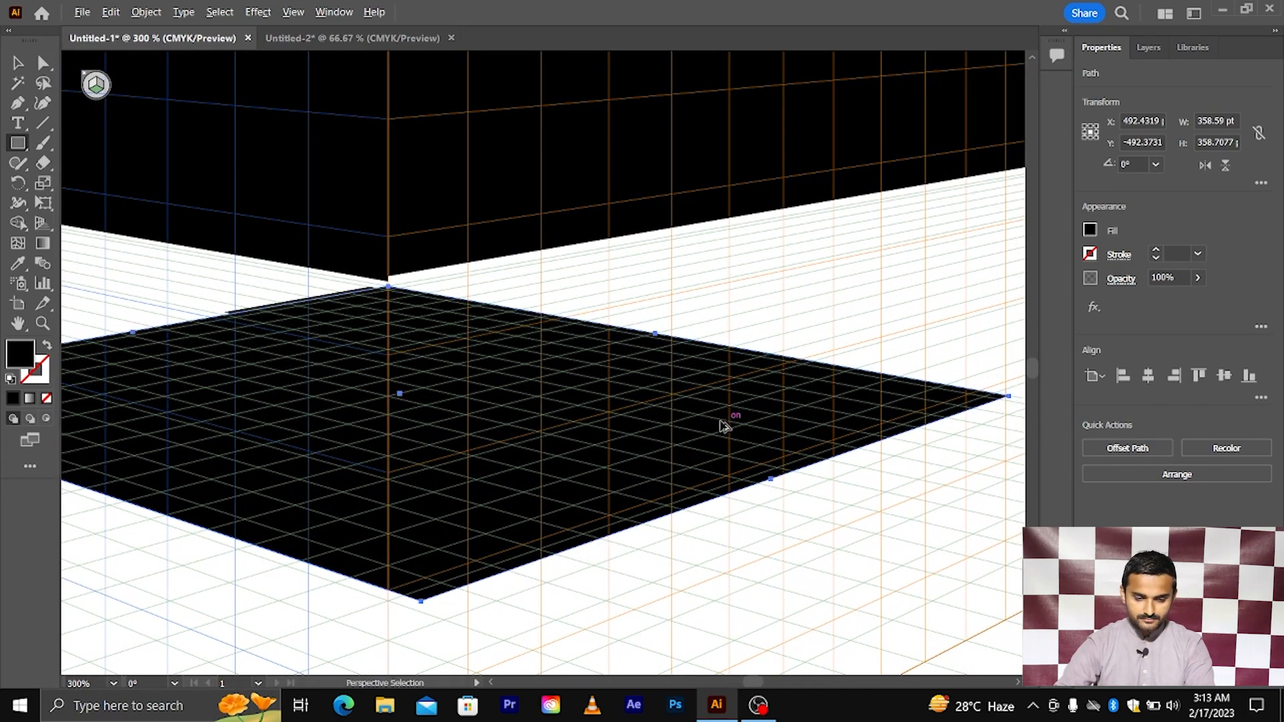
key("ctrl+minus")
key("ctrl+minus")
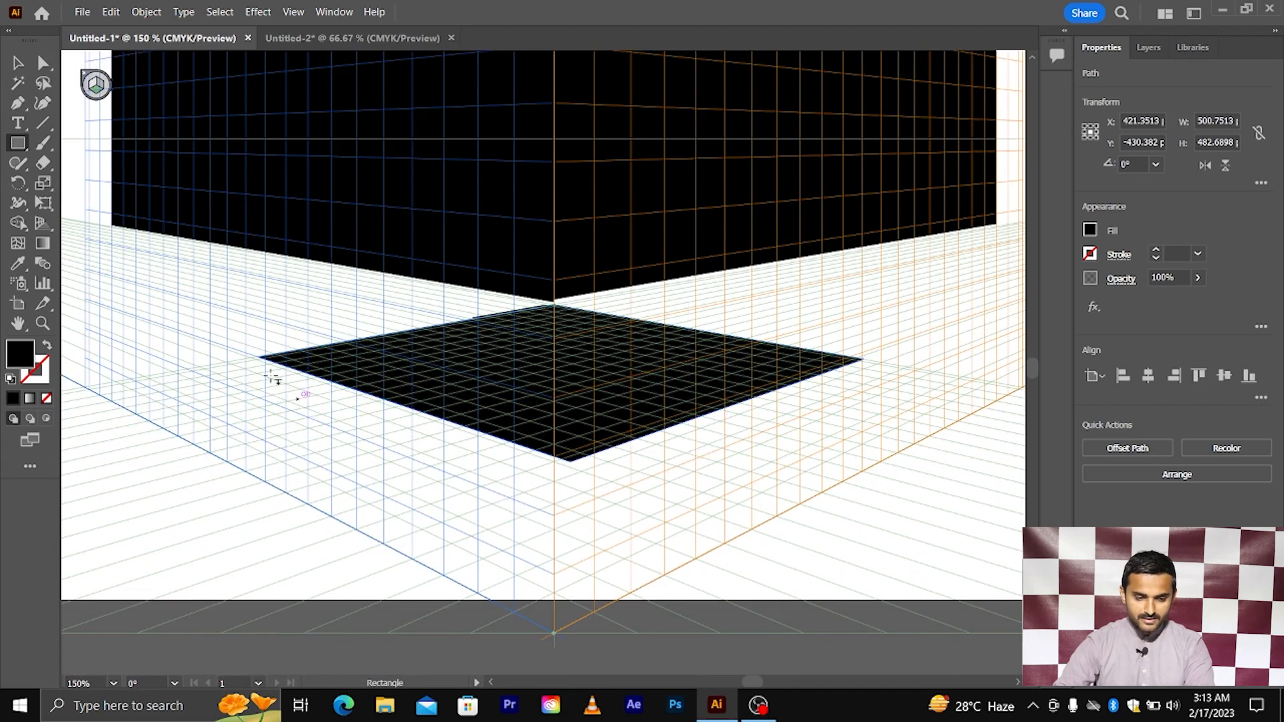
left_click_drag(138, 341, 1009, 381)
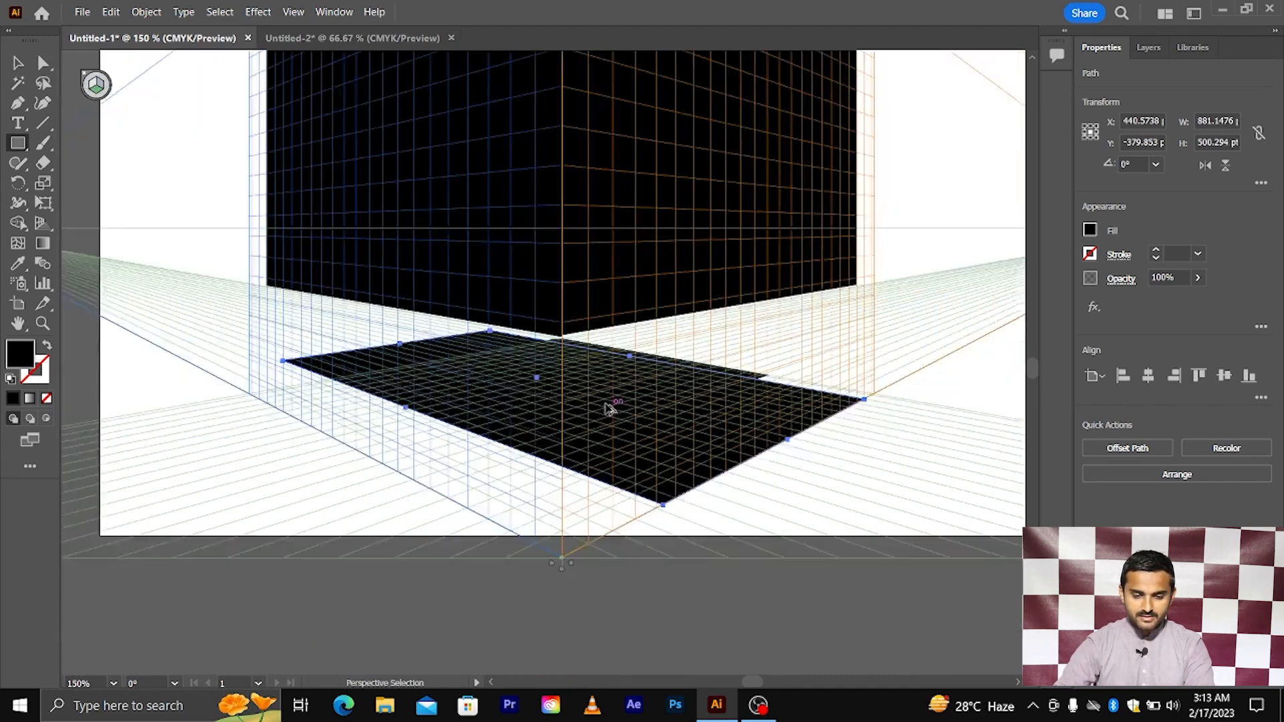
scroll(606, 404, "down", 1)
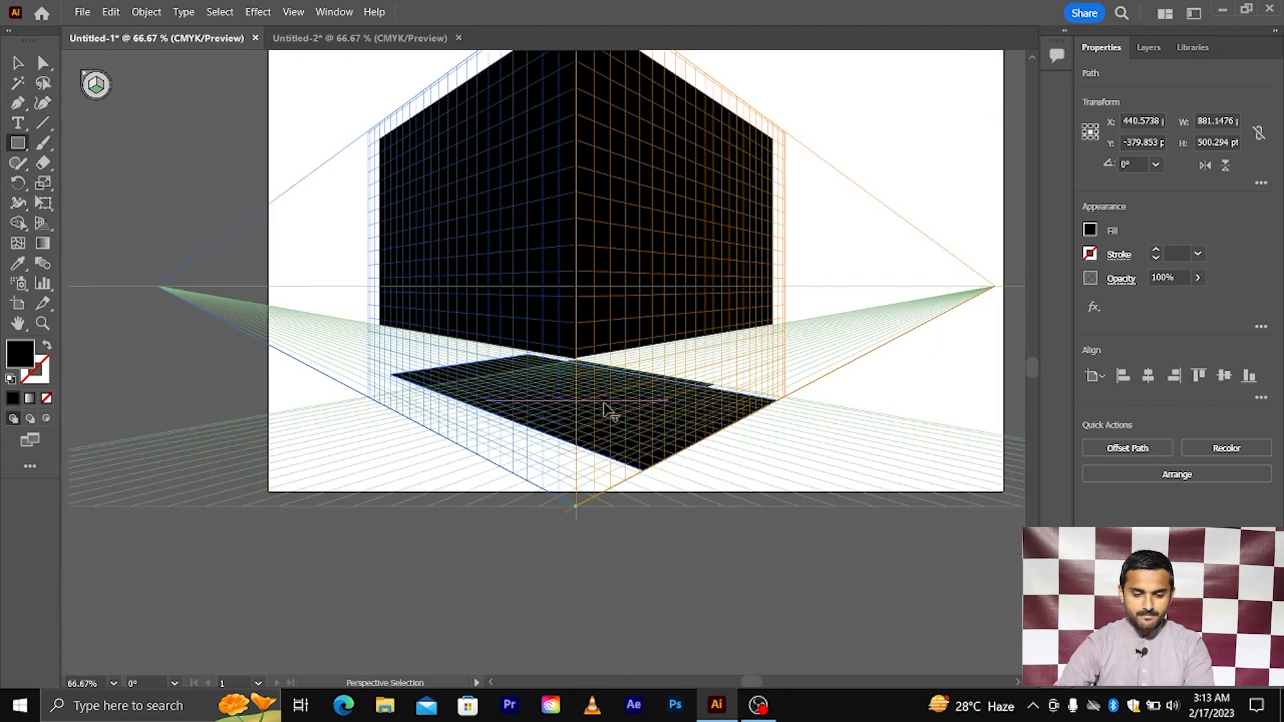
key("ctrl+z")
key("ctrl+z")
left_click(18, 63)
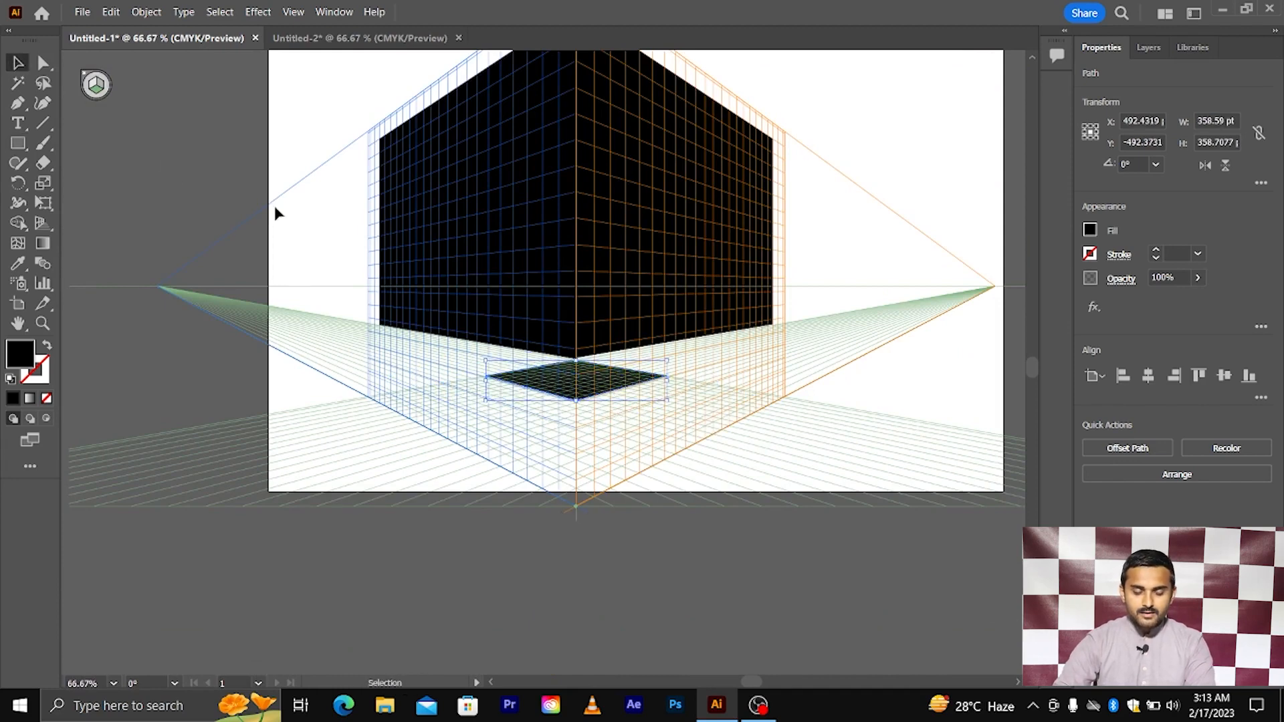
scroll(510, 382, "down", 1)
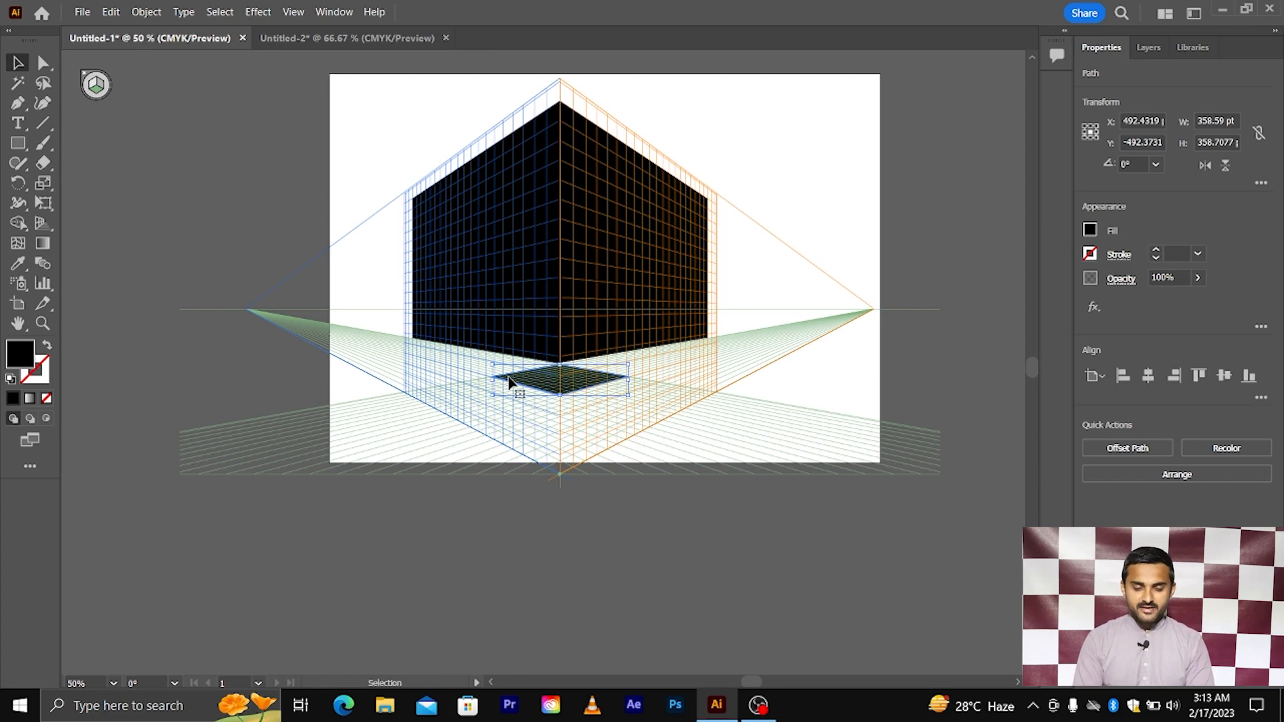
Undo the remaining ground-plane rectangle and the right-plane rectangle, leaving only the one on the left plane.
key("ctrl+z")
key("ctrl+z")
key("ctrl+z")
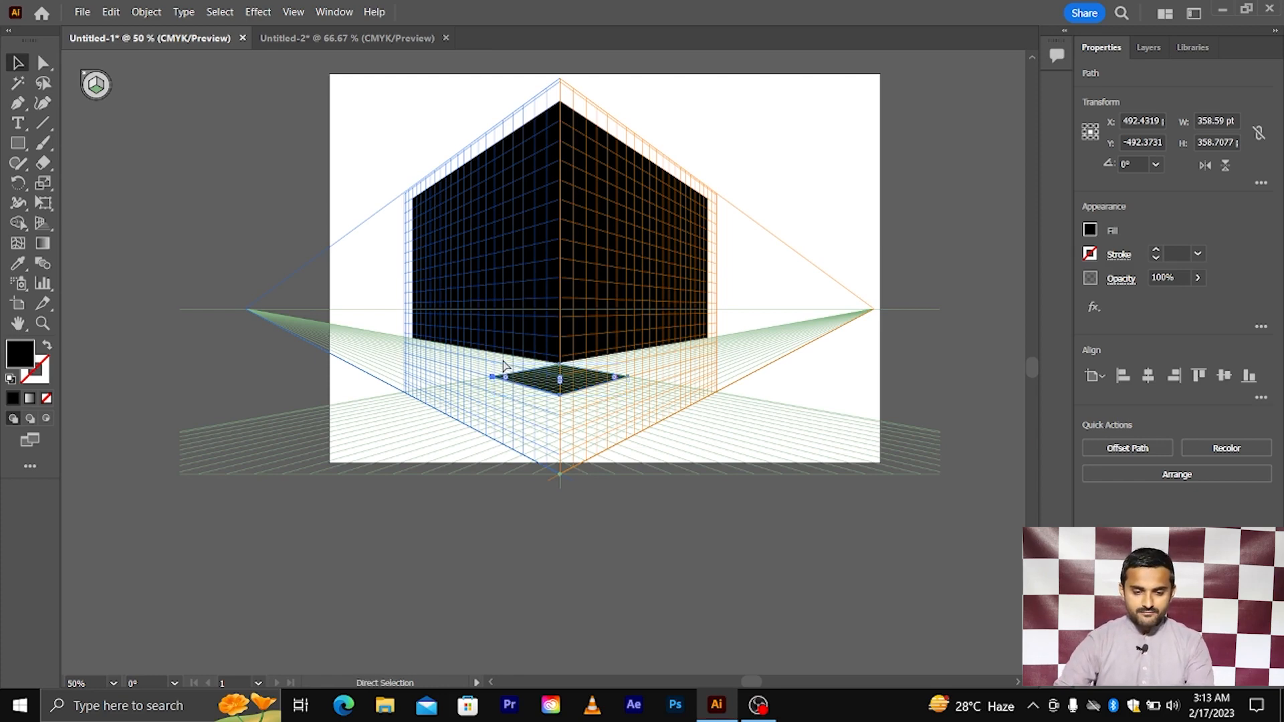
scroll(510, 301, "left", 1)
key("ctrl+z")
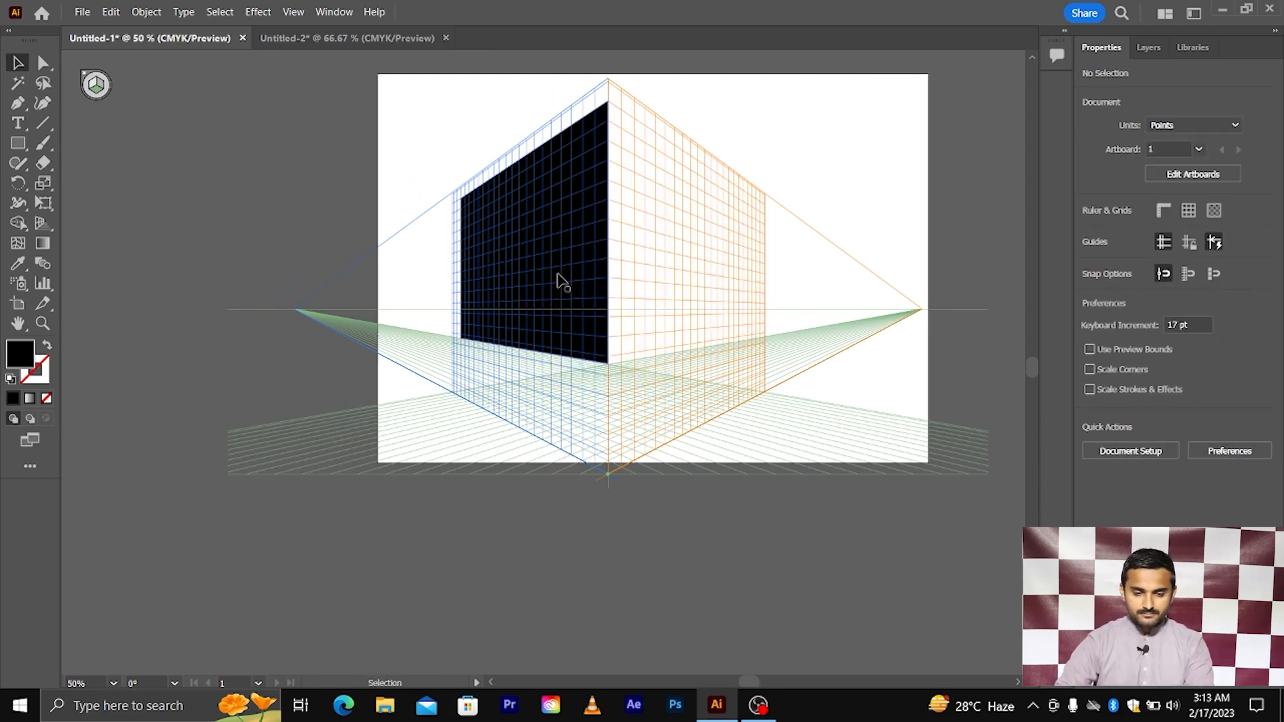
Select the left-plane rectangle and switch to the Perspective Selection Tool.
scroll(659, 267, "up", 1)
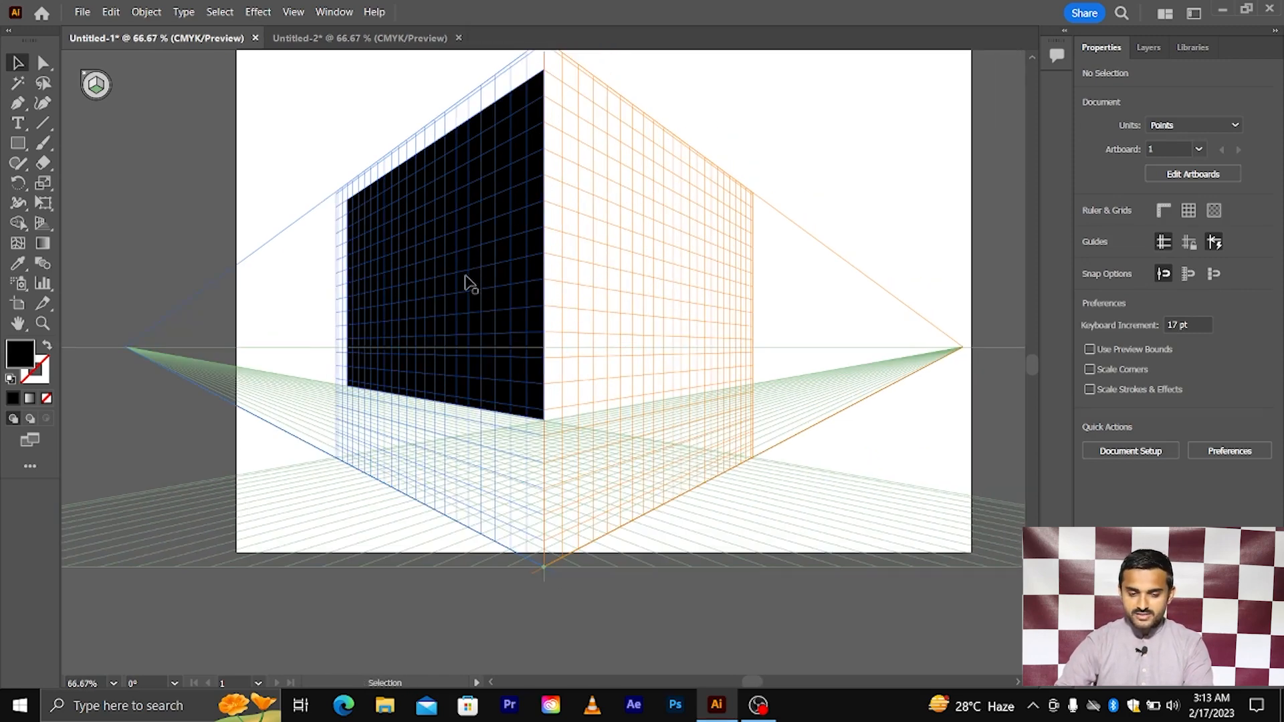
left_click(401, 217)
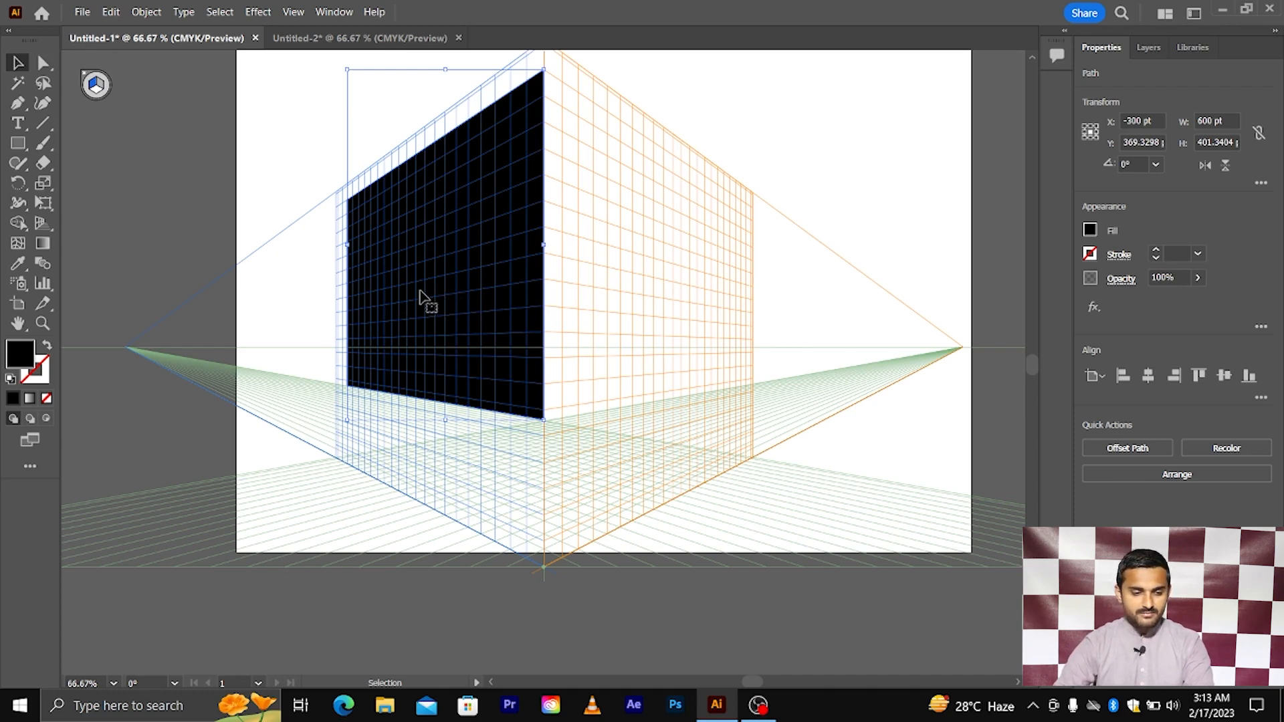
left_click(49, 230)
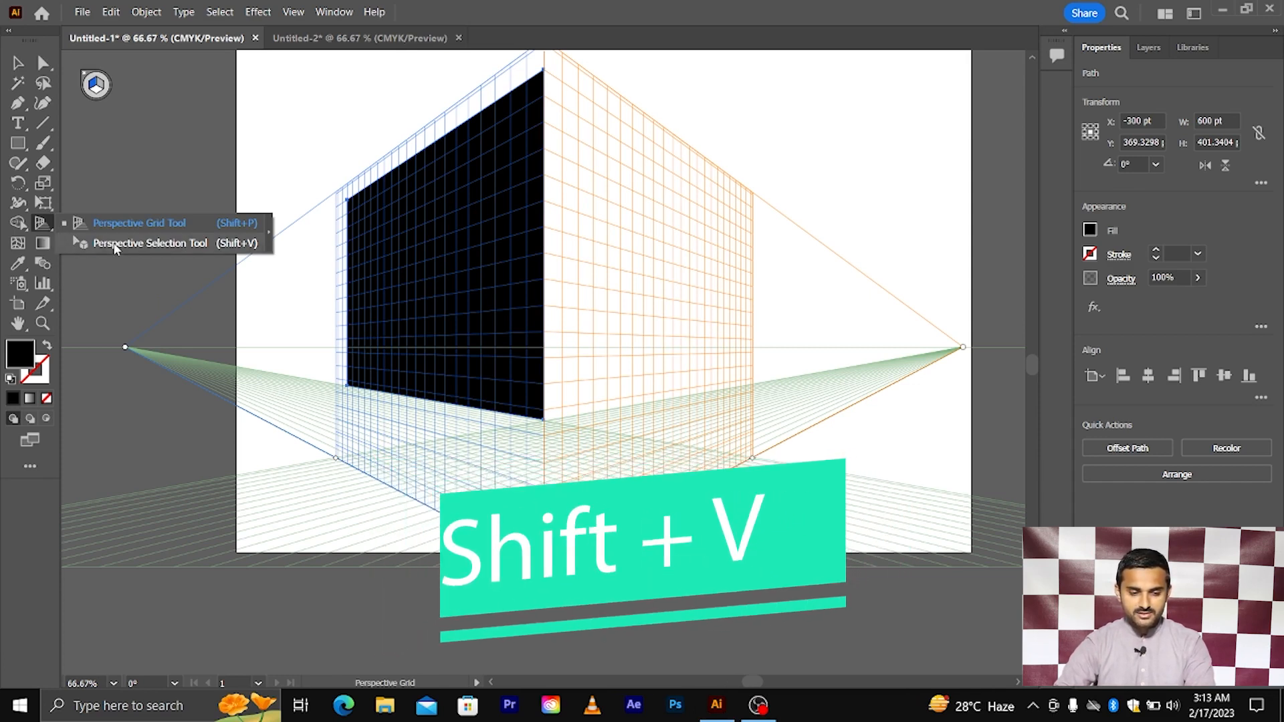
left_click(115, 248)
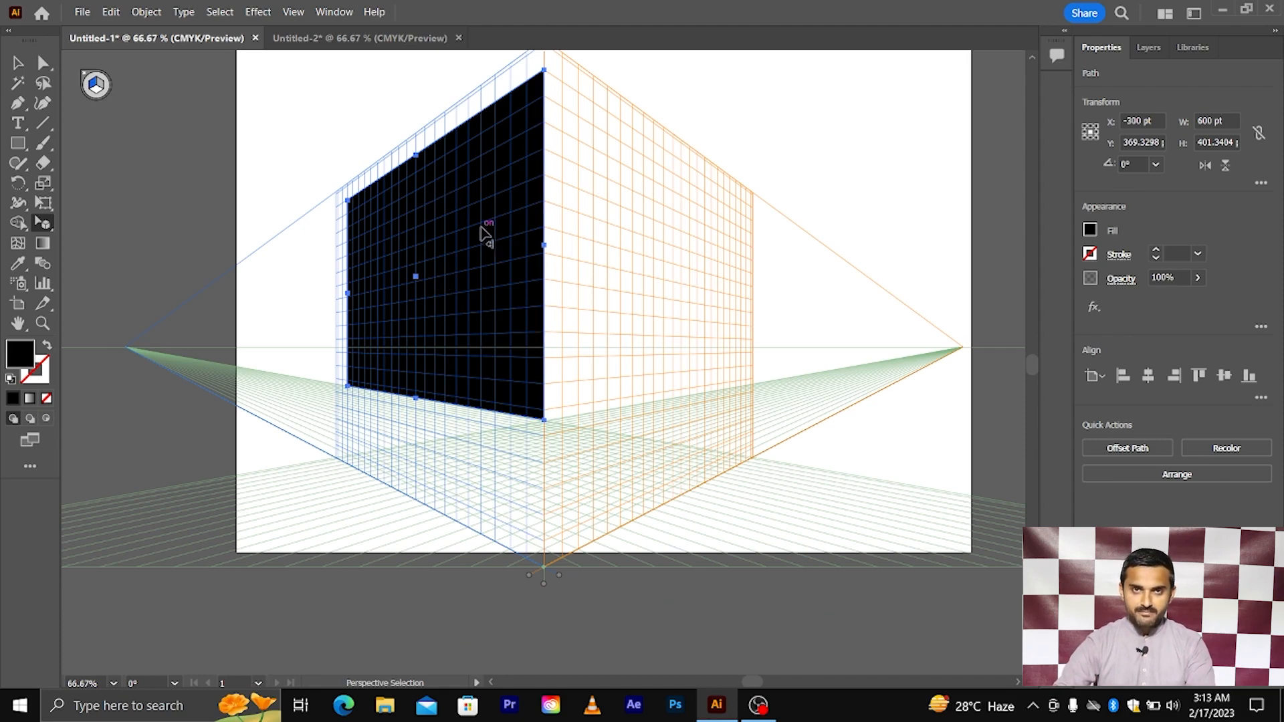
Extend the left-plane rectangle's outer edge to the grid's outer boundary in perspective, making it about 672 pt wide.
scroll(484, 216, "up", 1)
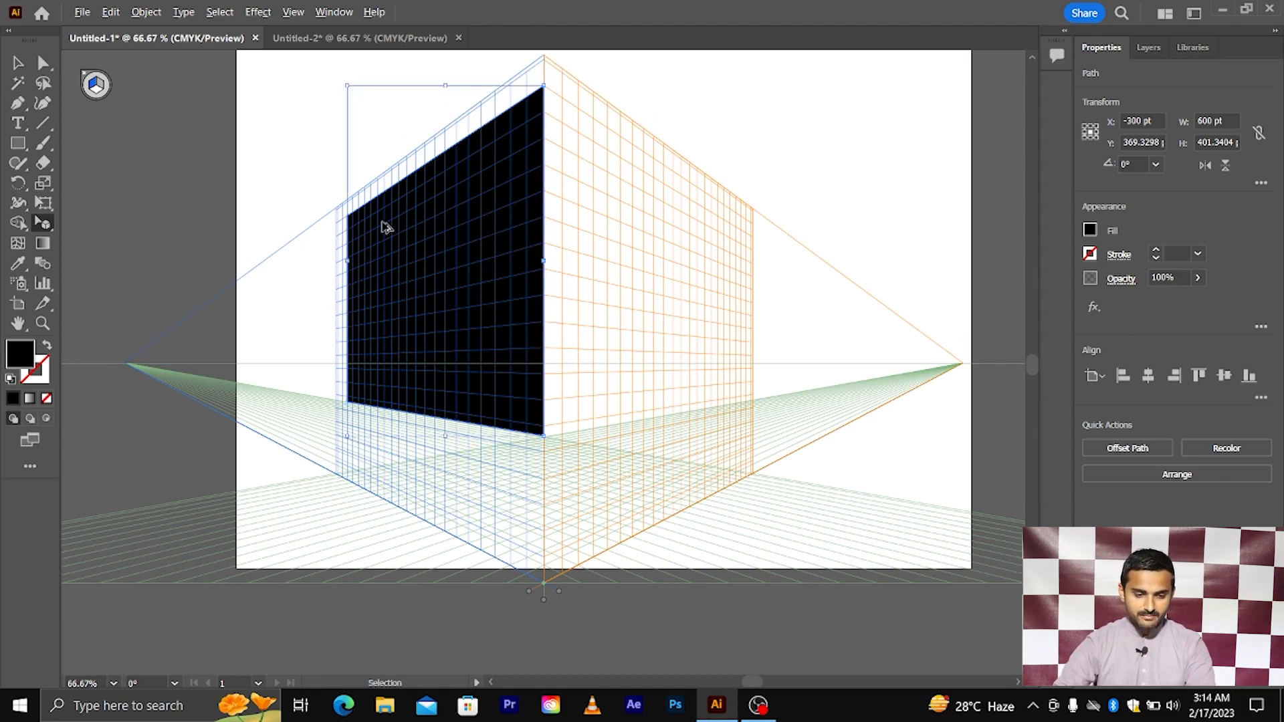
scroll(372, 221, "up", 2)
left_click_drag(318, 211, 295, 228)
scroll(324, 247, "down", 1)
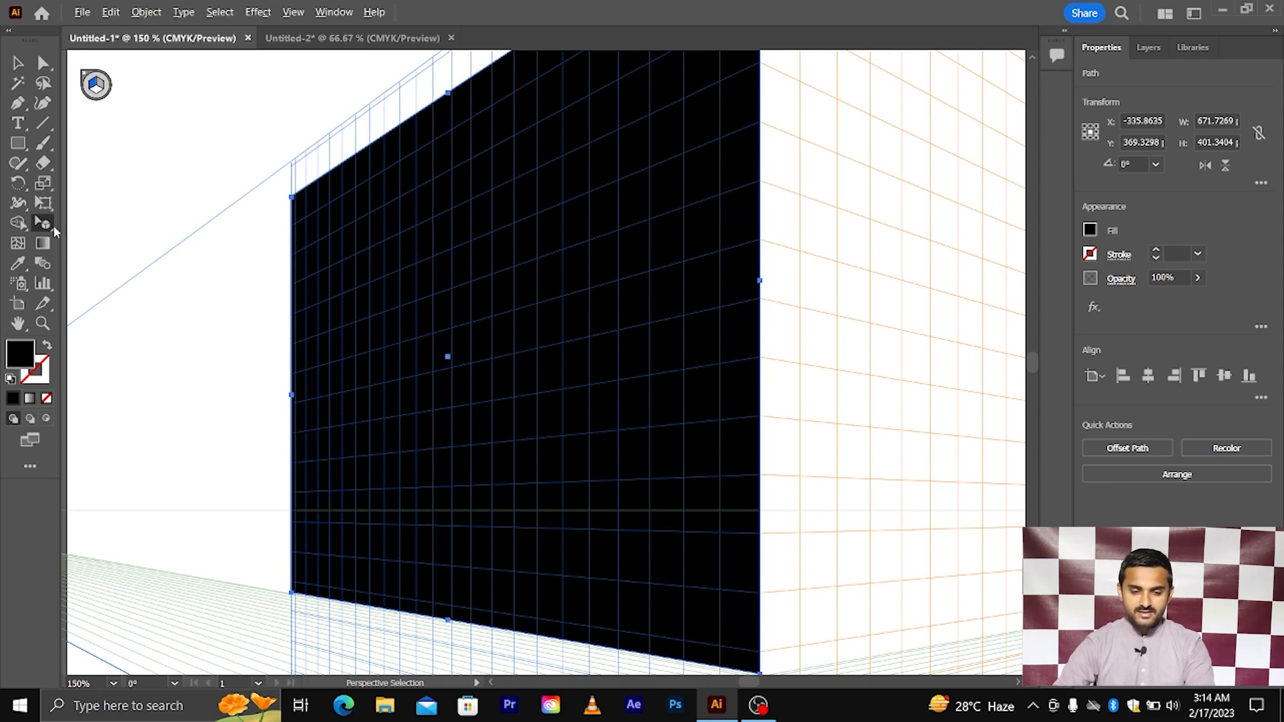
key("ctrl+0")
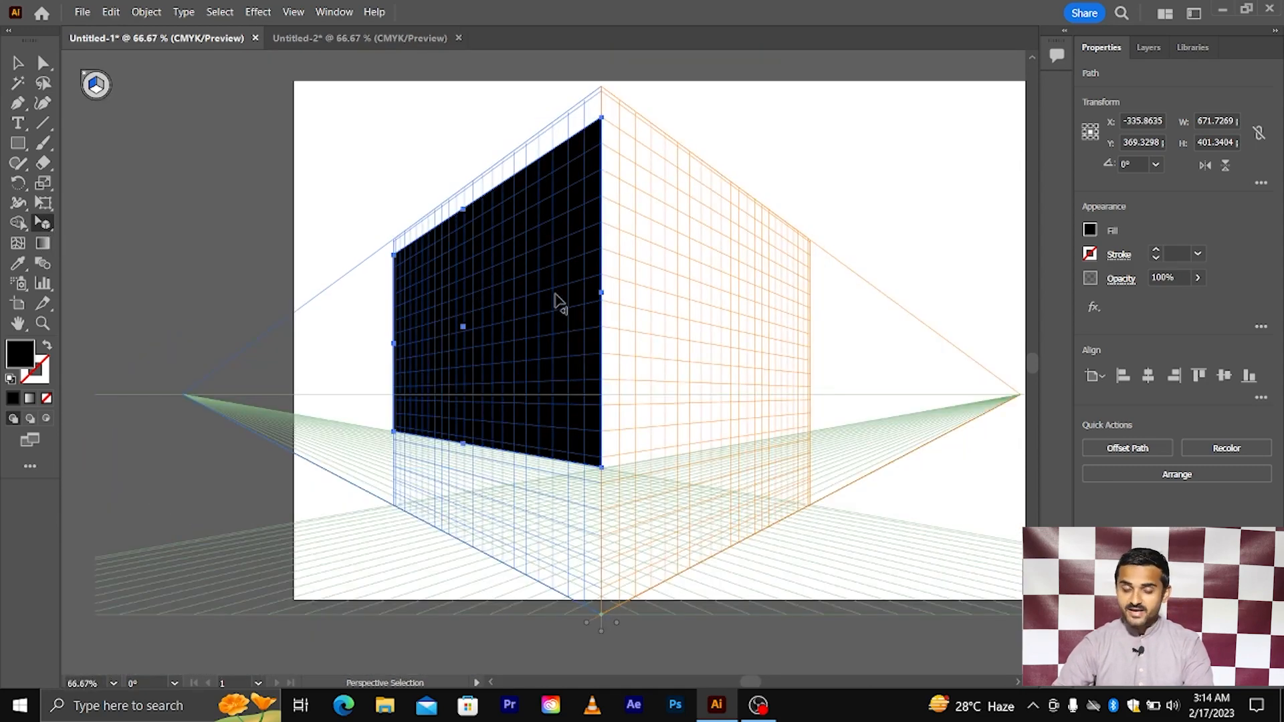
Try shifting the left-plane rectangle in perspective and undo the changes.
mouse_move(601, 298)
left_mouse_down()
mouse_move(527, 306)
mouse_move(599, 315)
left_mouse_up()
left_click_drag(470, 325, 544, 315)
key("ctrl+z")
scroll(518, 304, "right", 1)
key("ctrl+z")
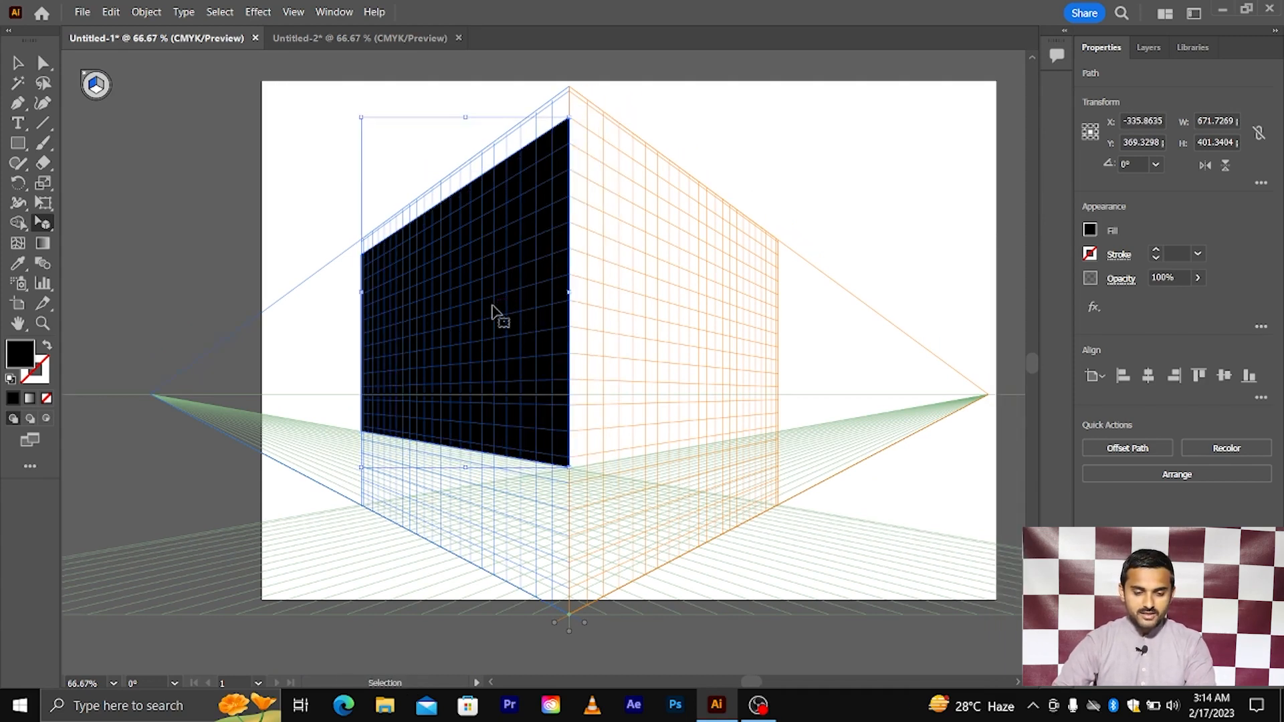
Place a perspective copy of the left-plane rectangle on the right plane, spanning from the block's front corner to the grid's outer boundary.
scroll(495, 314, "right", 1)
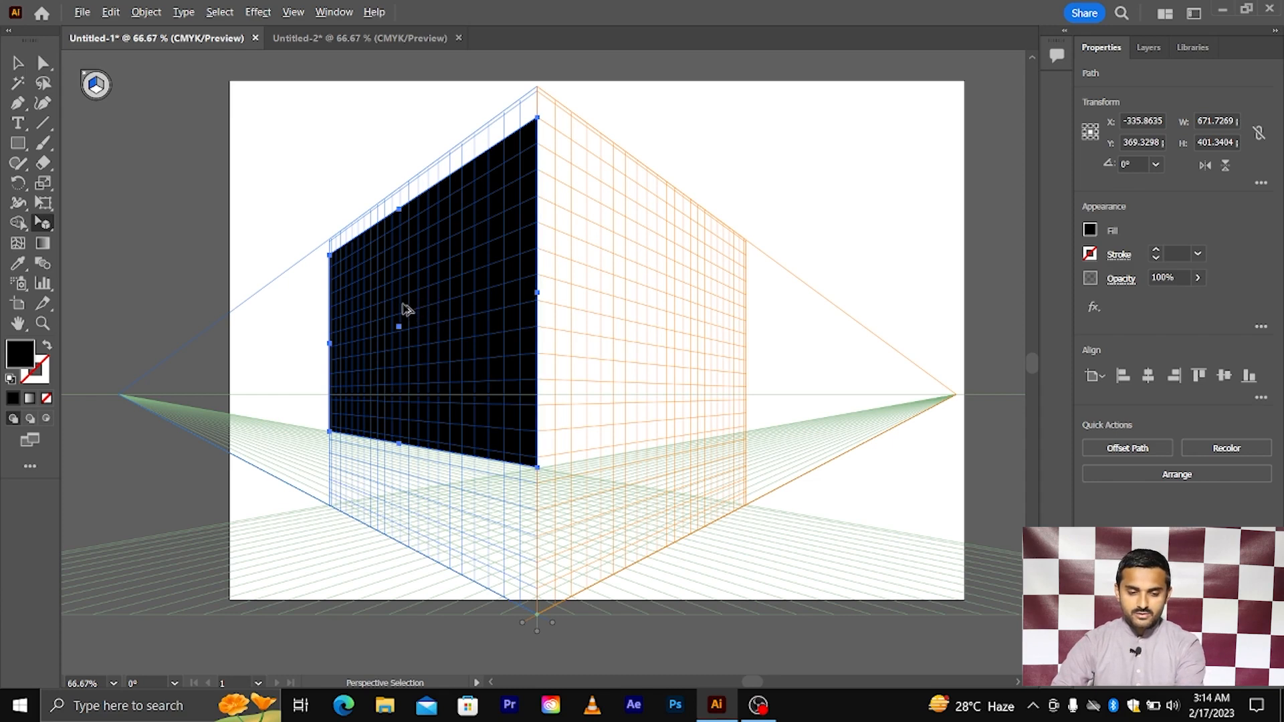
left_click_drag(401, 309, 629, 346)
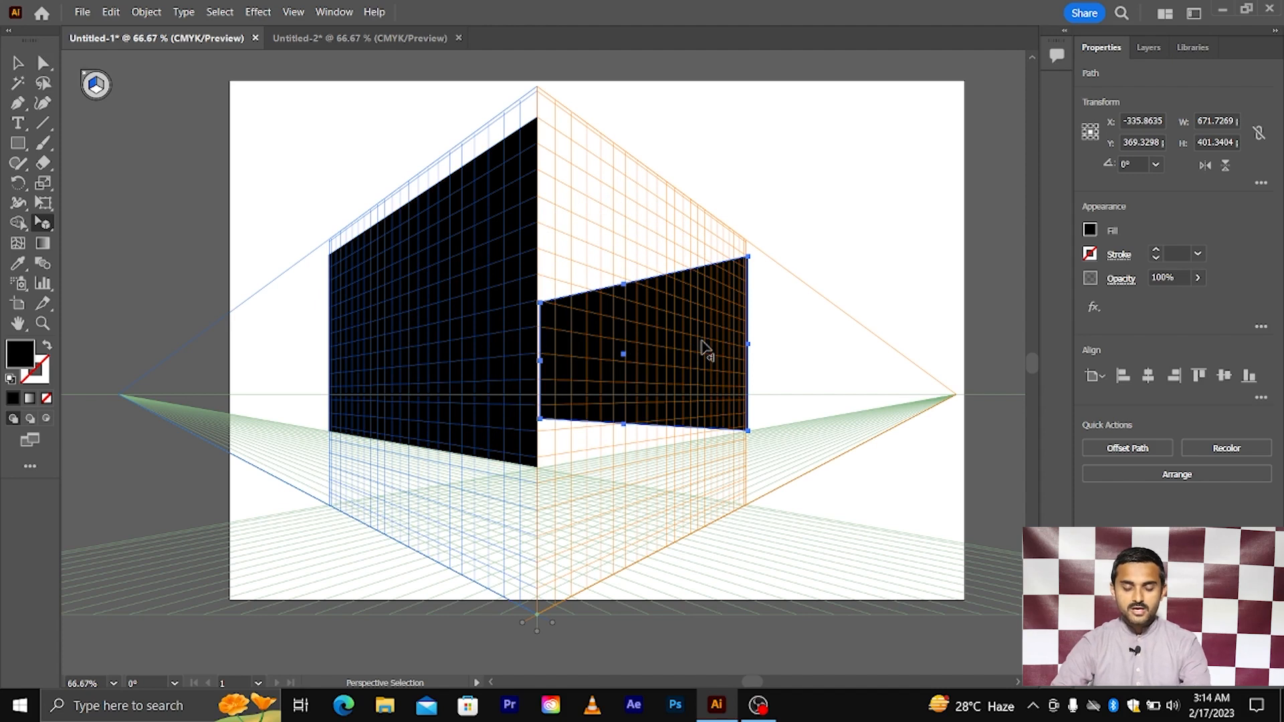
key("ctrl+z")
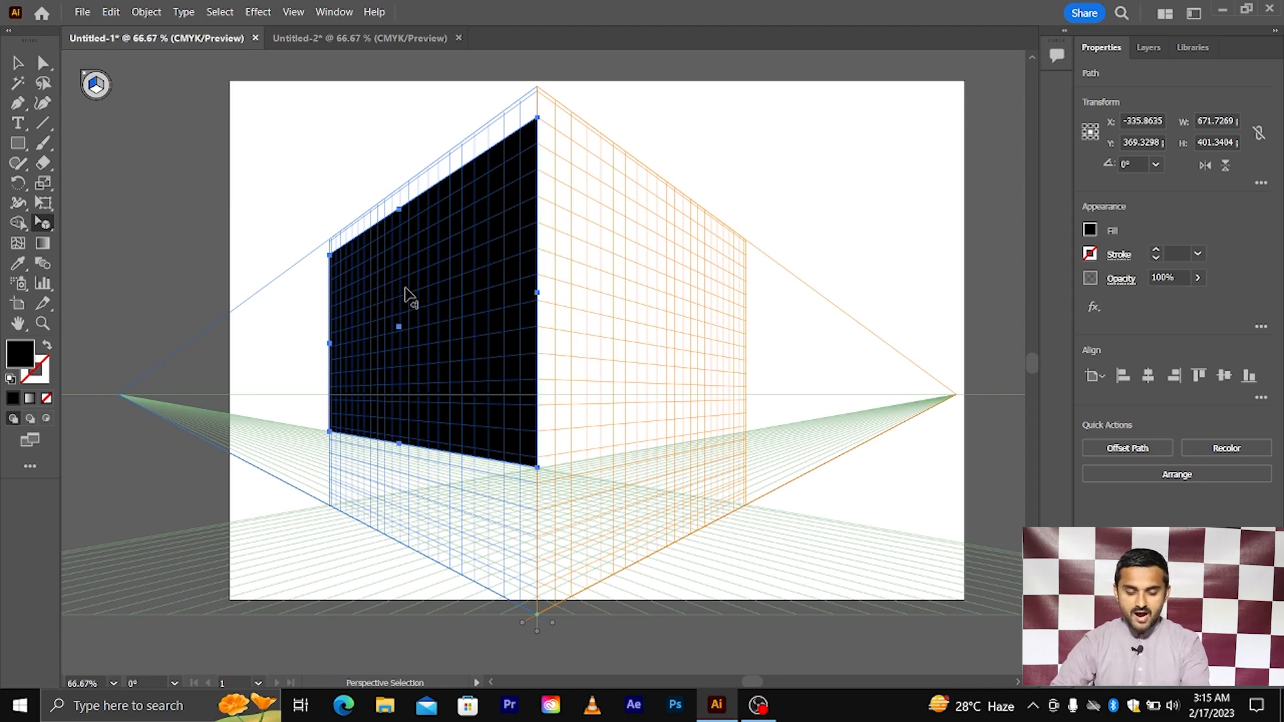
left_click_drag(410, 293, 627, 314)
Fill the original left-plane rectangle with the grayish mauve colour 66595C.
key("v")
left_click(424, 246)
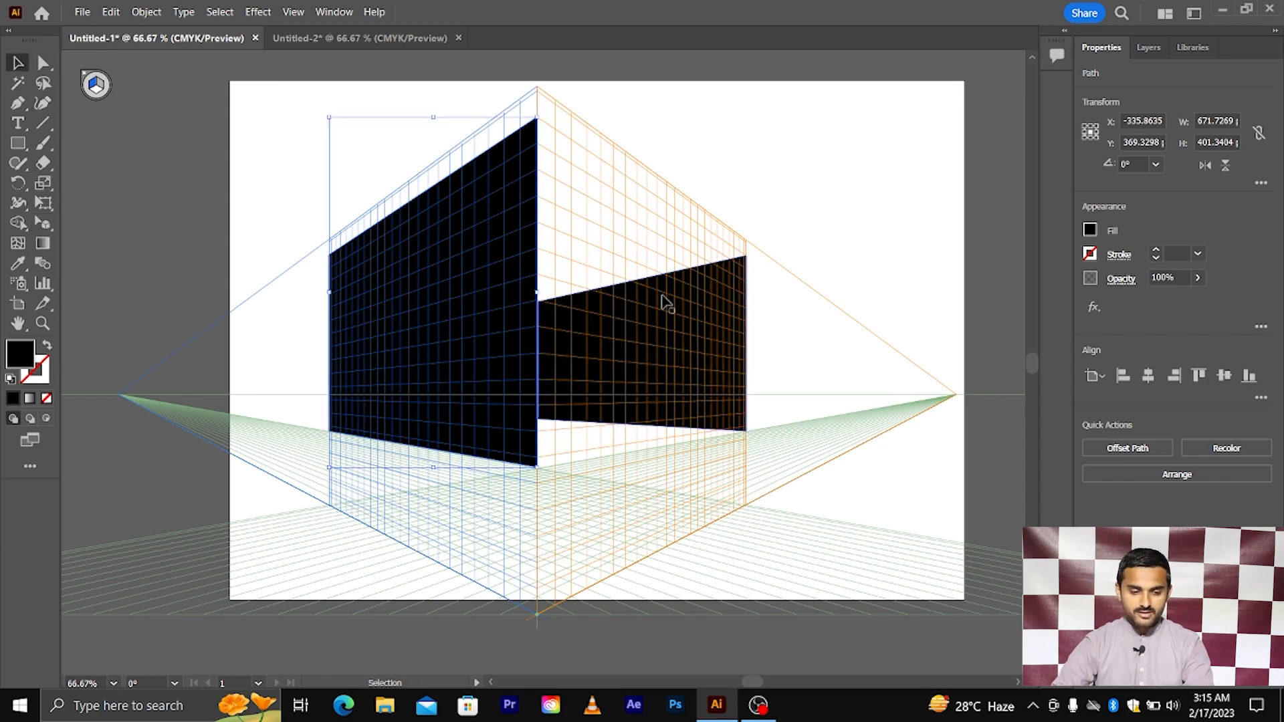
double_click(20, 354)
mouse_move(816, 321)
left_mouse_down()
mouse_move(819, 309)
mouse_move(825, 429)
mouse_move(694, 430)
mouse_move(653, 419)
mouse_move(637, 390)
mouse_move(654, 409)
left_mouse_up()
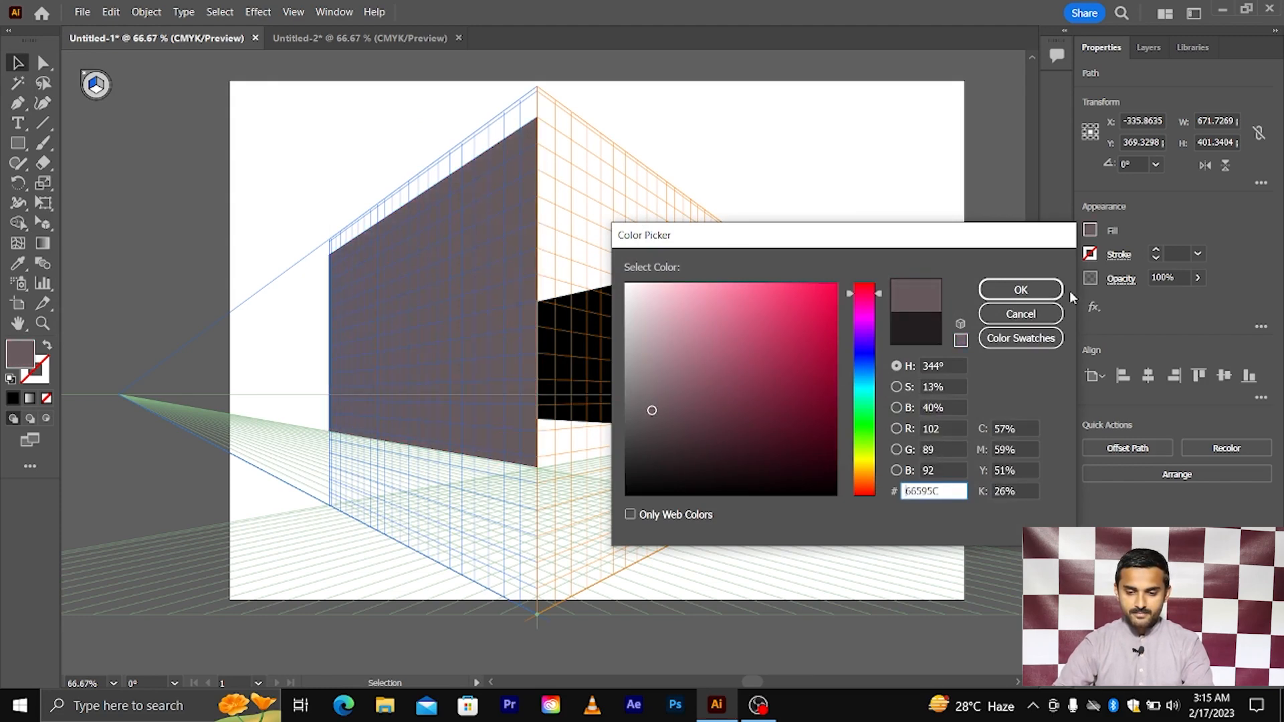
left_click(1020, 290)
Hide the perspective grid and deselect the artwork.
left_click(738, 313)
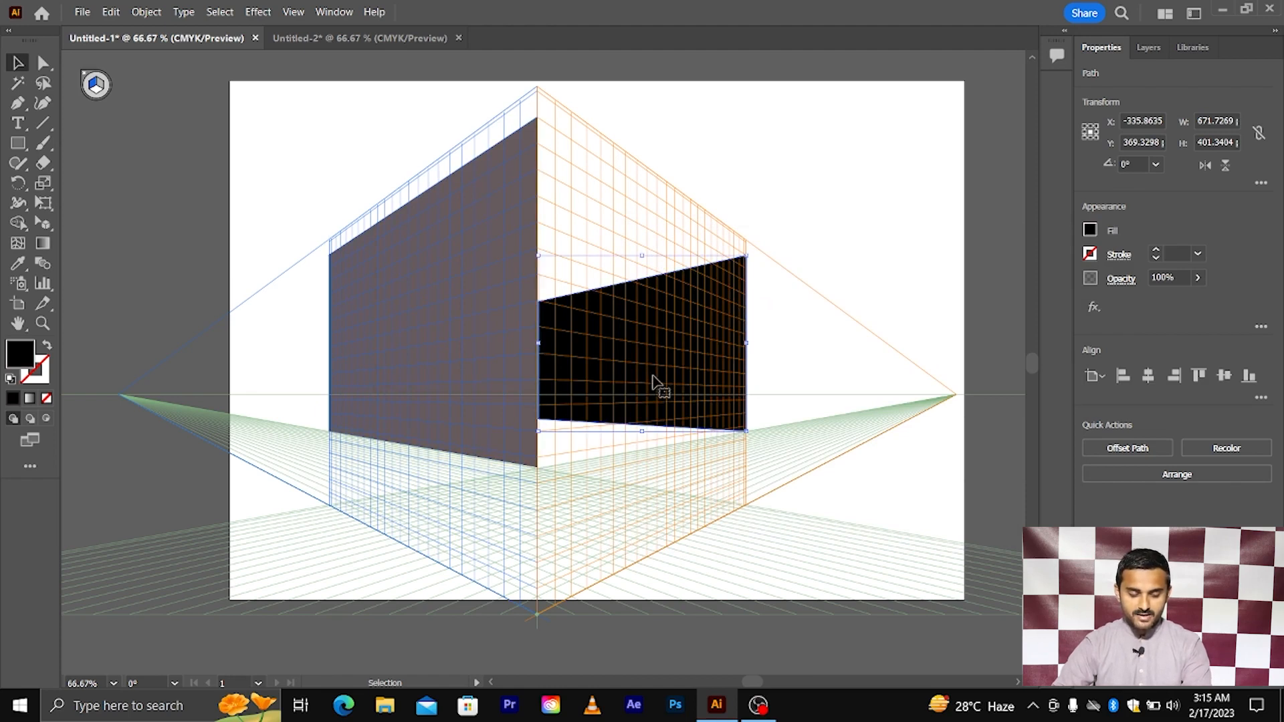
key("ctrl")
key("ctrl+shift+i")
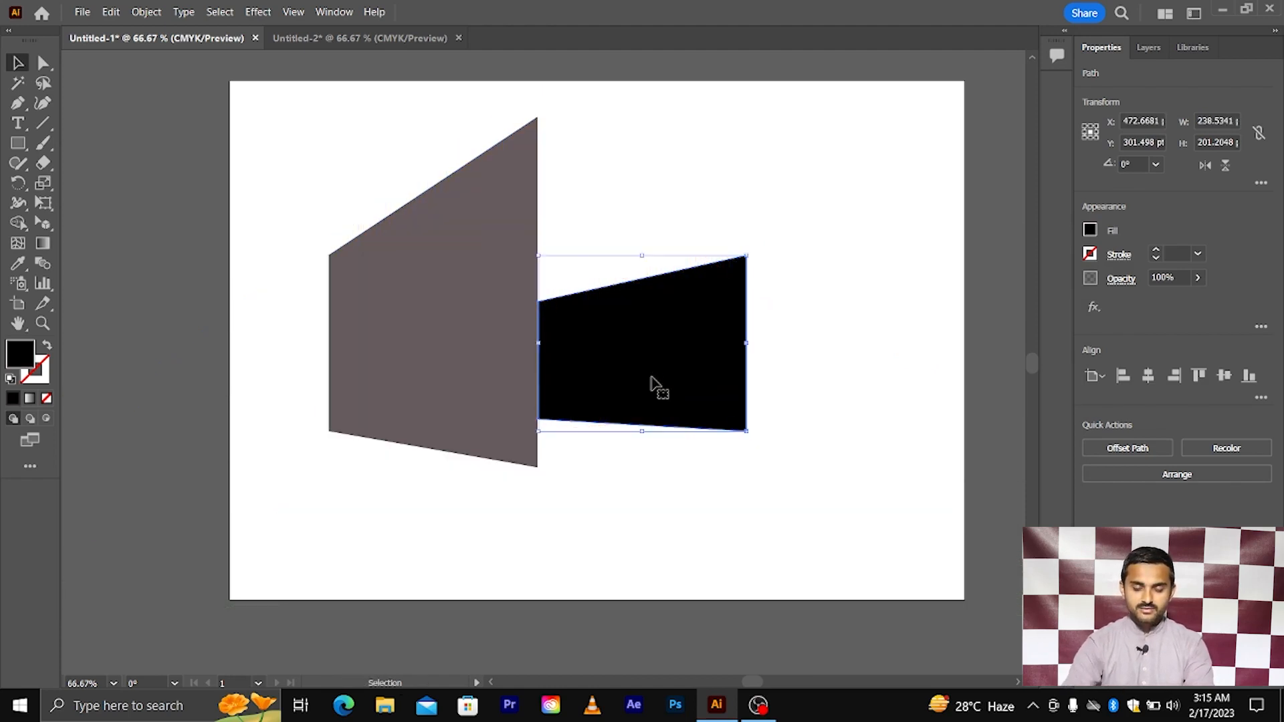
left_click(673, 479)
scroll(673, 479, "down", 1)
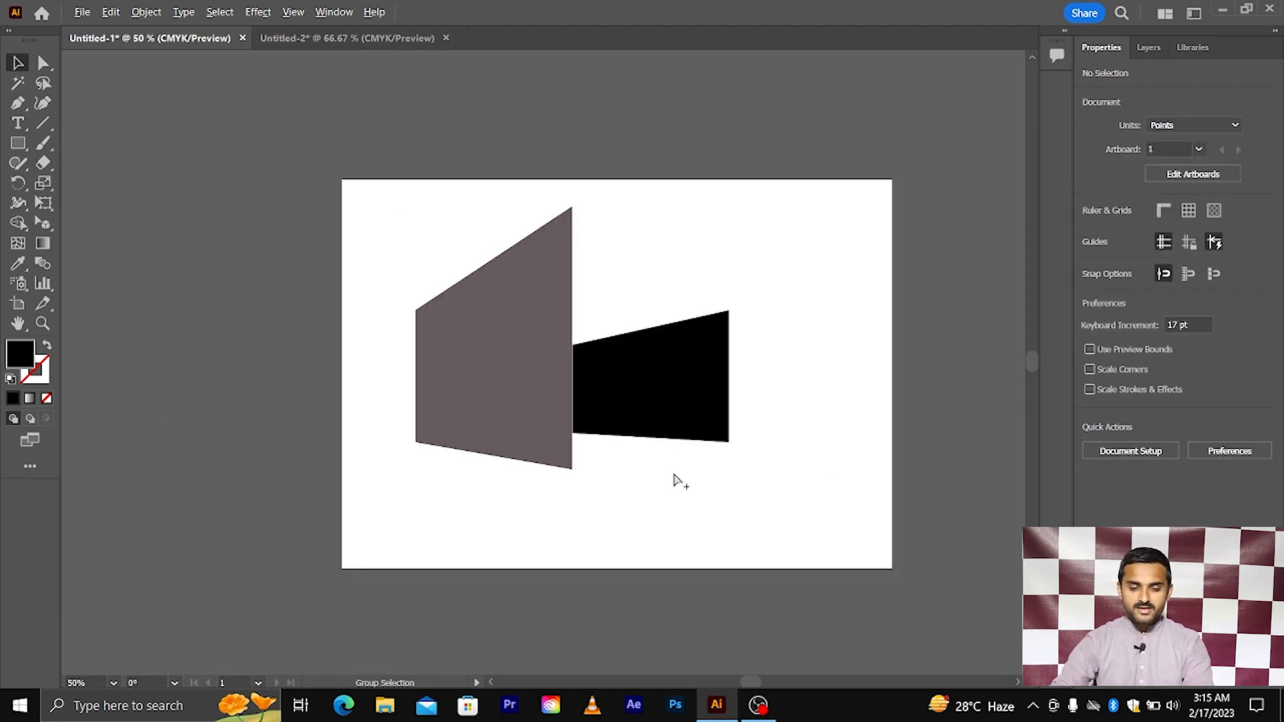
scroll(575, 211, "up", 2)
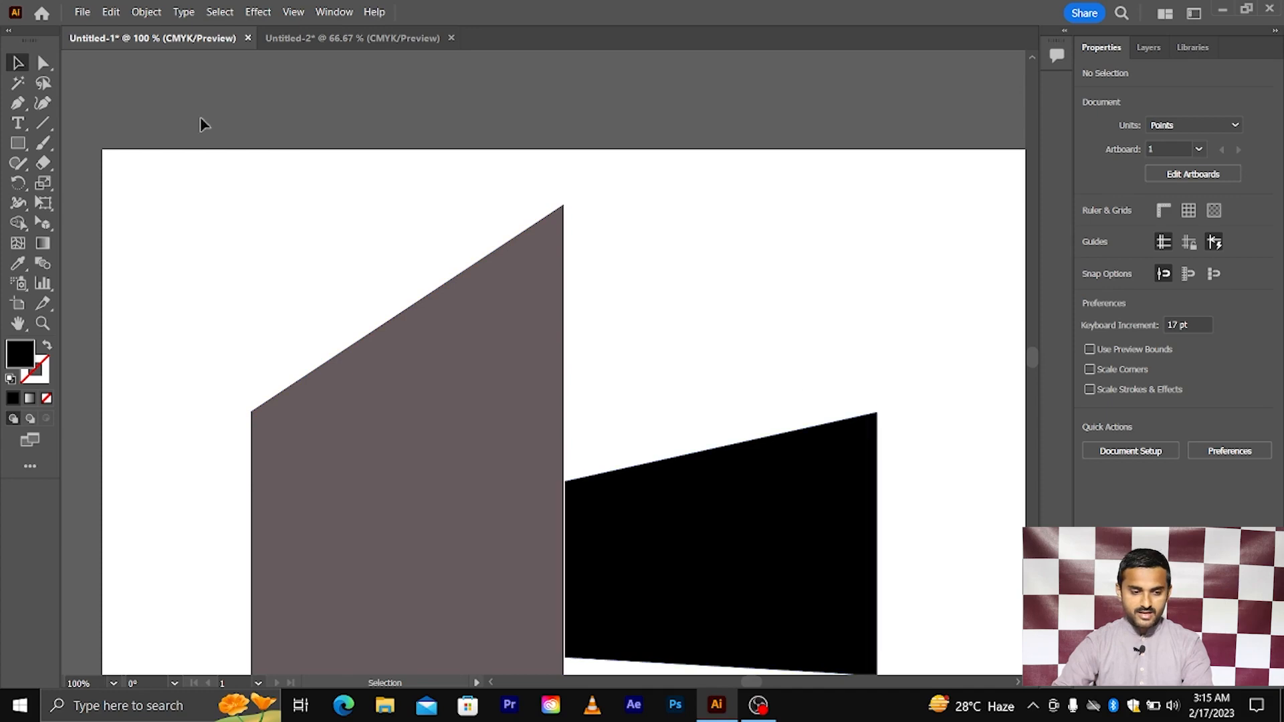
Draw two straight lines joining the mauve shape's front top and bottom corners to the black shape's outer top and bottom corners.
left_click(42, 122)
scroll(501, 194, "down", 1)
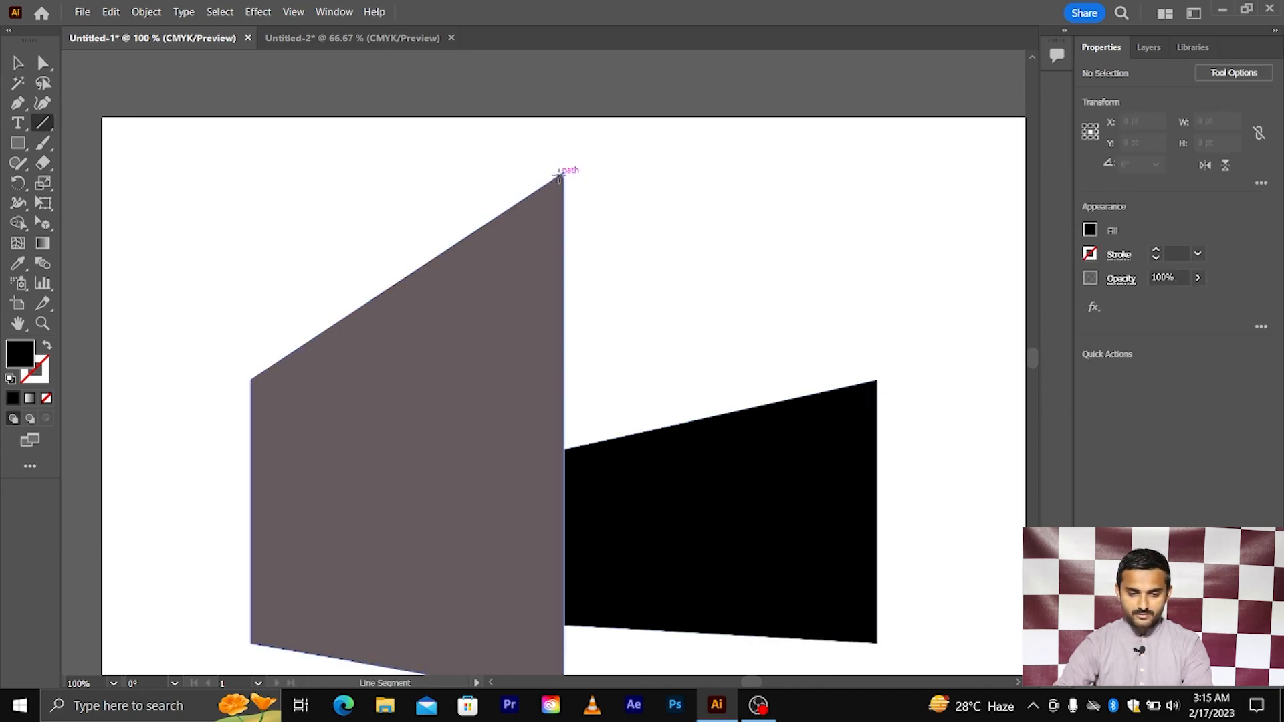
left_click_drag(561, 173, 876, 380)
scroll(707, 427, "down", 2)
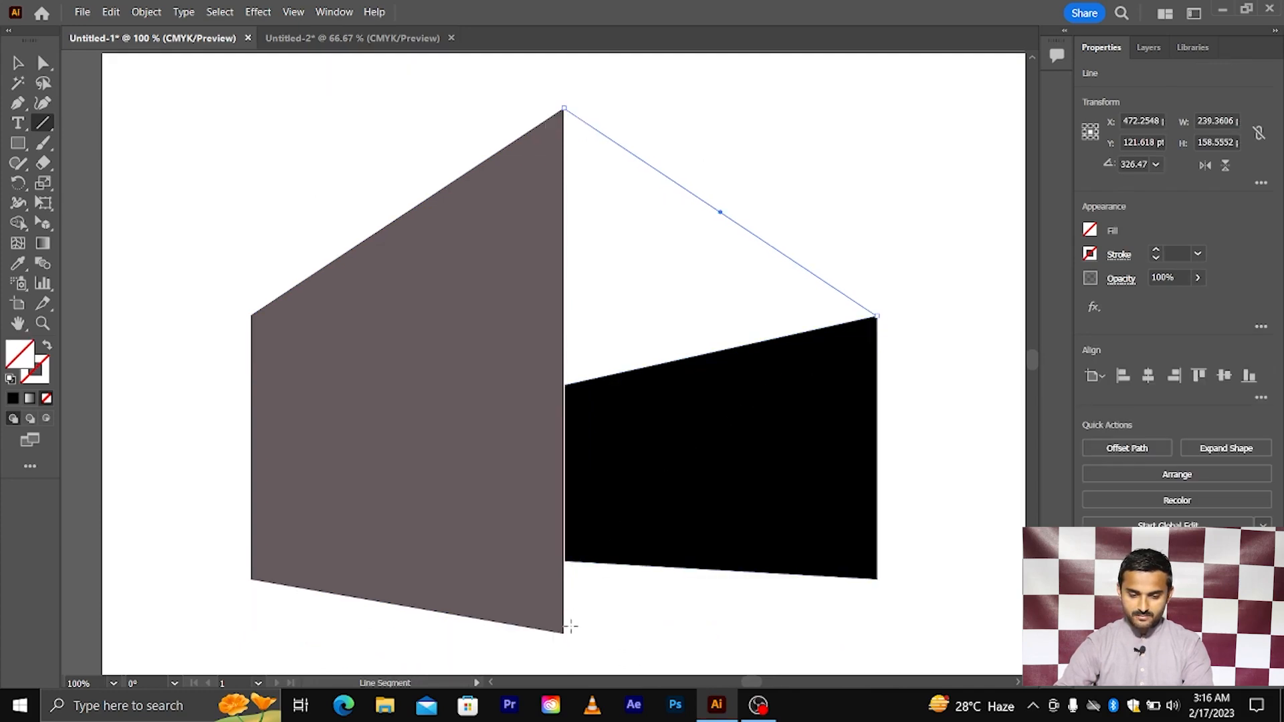
left_click_drag(563, 633, 877, 580)
Select both connecting lines, raise their stroke weight to give them a thin black outline, and deselect them.
key("v")
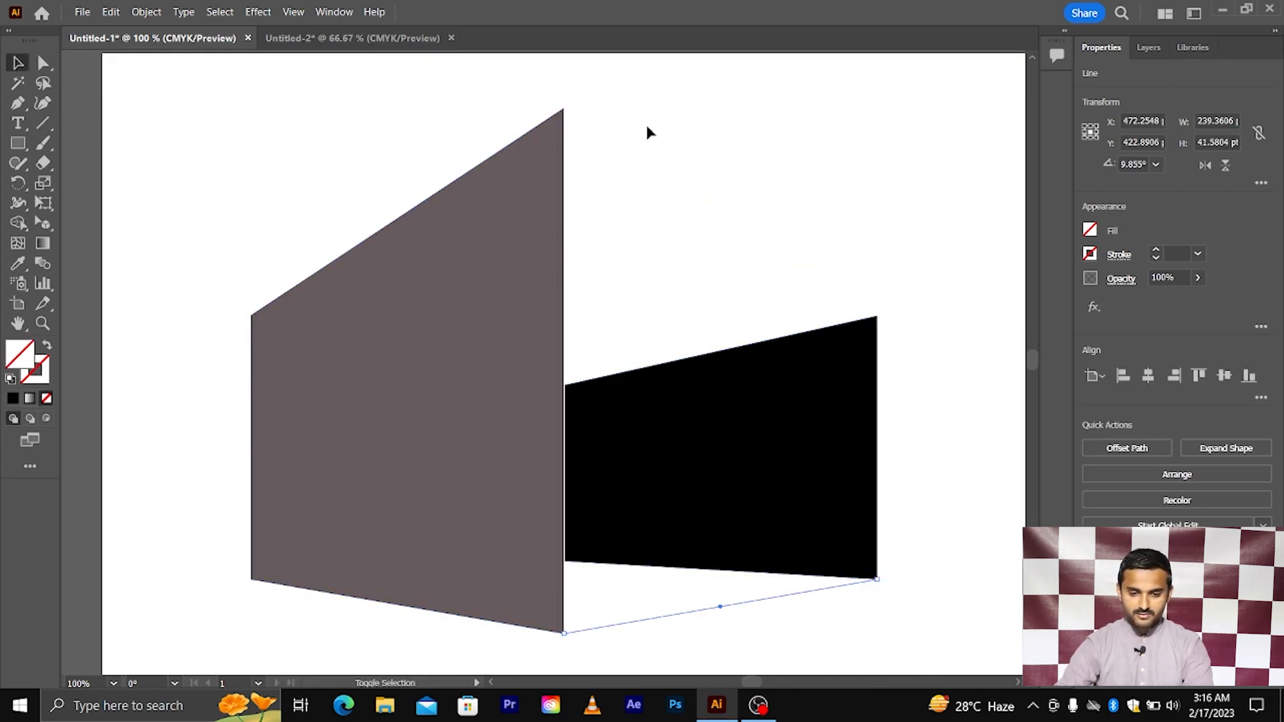
left_click(676, 182, "shift")
left_click(1156, 249)
left_click(1155, 249)
left_click(916, 299)
scroll(915, 301, "down", 2)
scroll(913, 301, "right", 2)
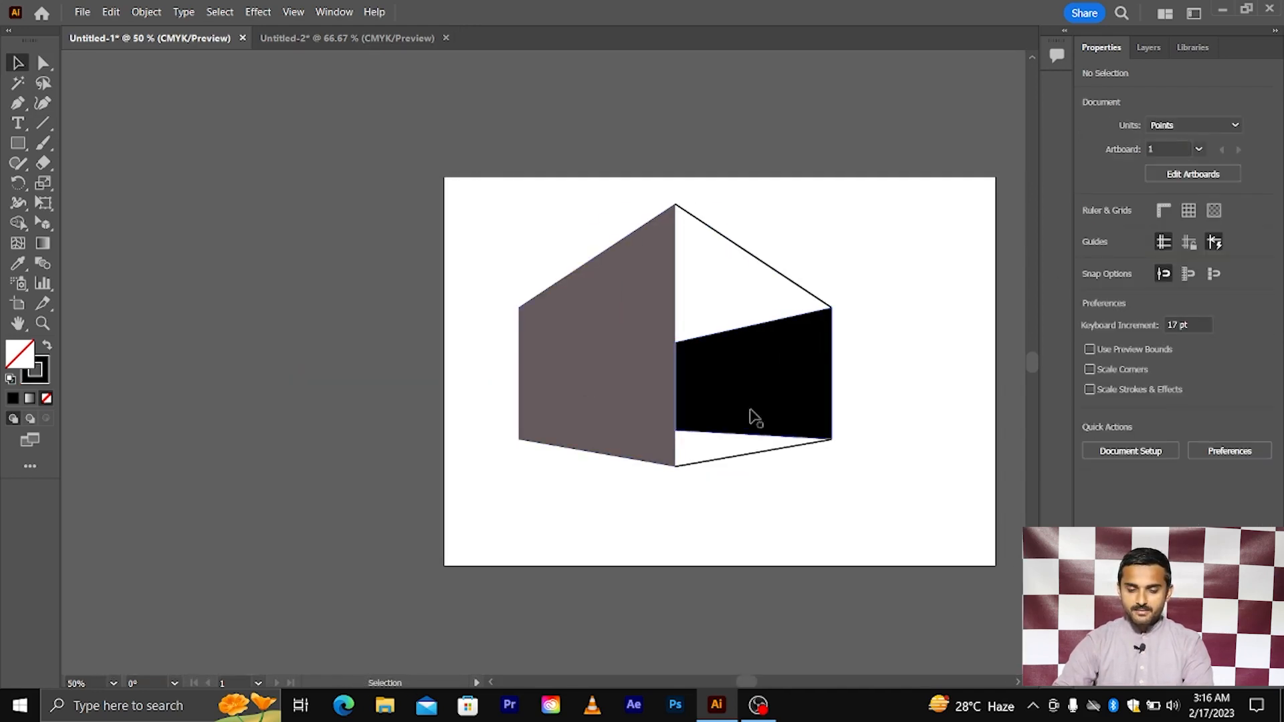
Try moving the mauve shape and the black shape away from the block in turn, undoing each move.
scroll(623, 401, "right", 1)
left_click_drag(568, 354, 468, 375)
key("ctrl+z")
left_click(706, 496)
left_click_drag(702, 411, 760, 387)
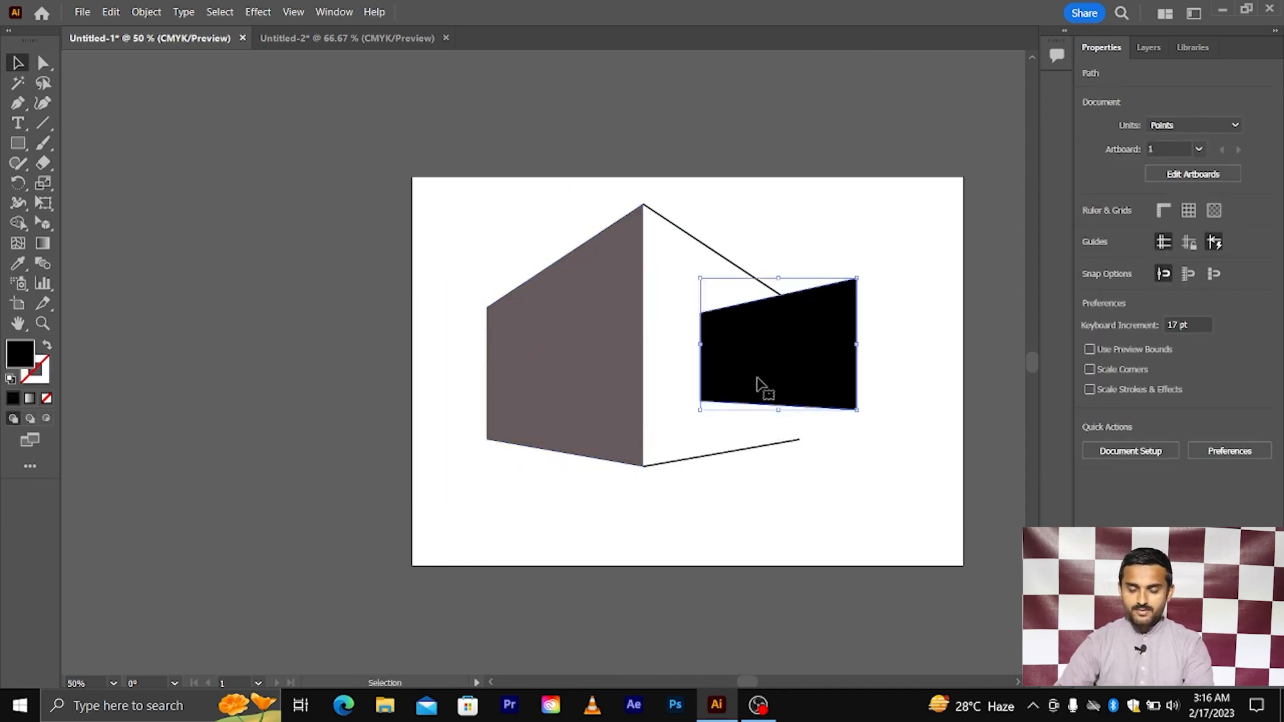
key("ctrl+z")
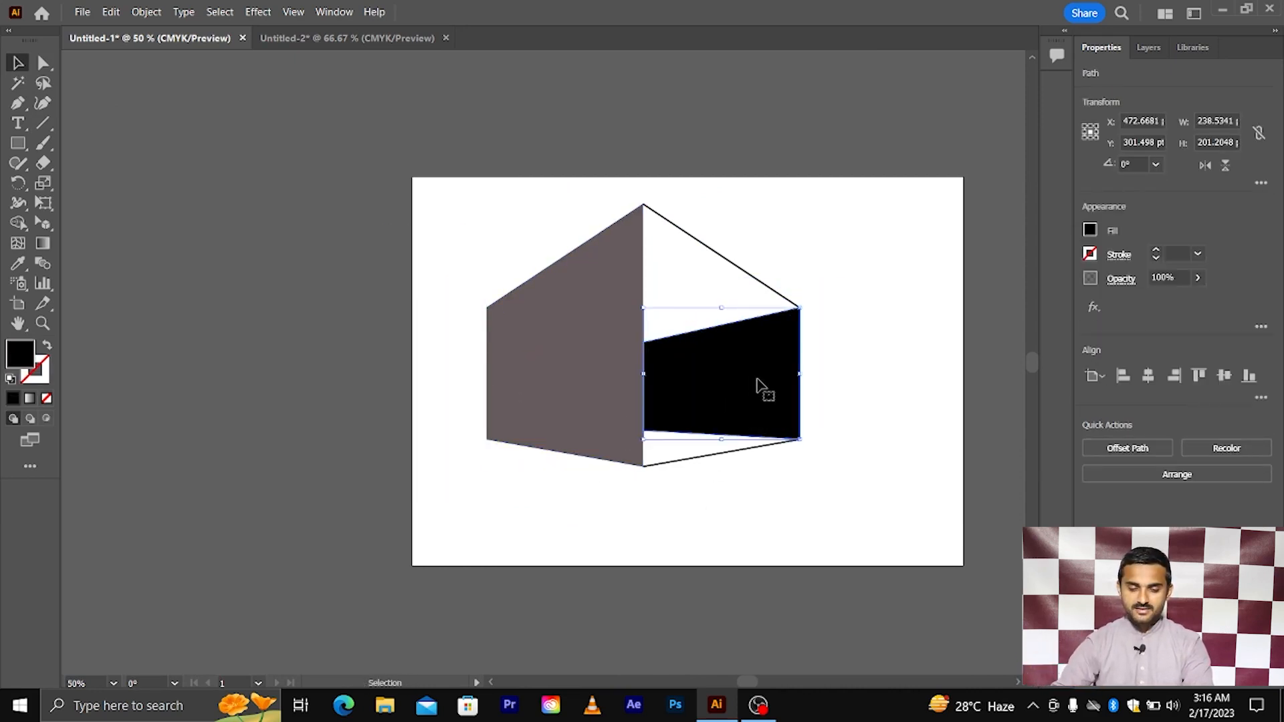
Select both shapes and both connecting lines and delete them to empty the artboard.
left_click_drag(851, 204, 461, 513)
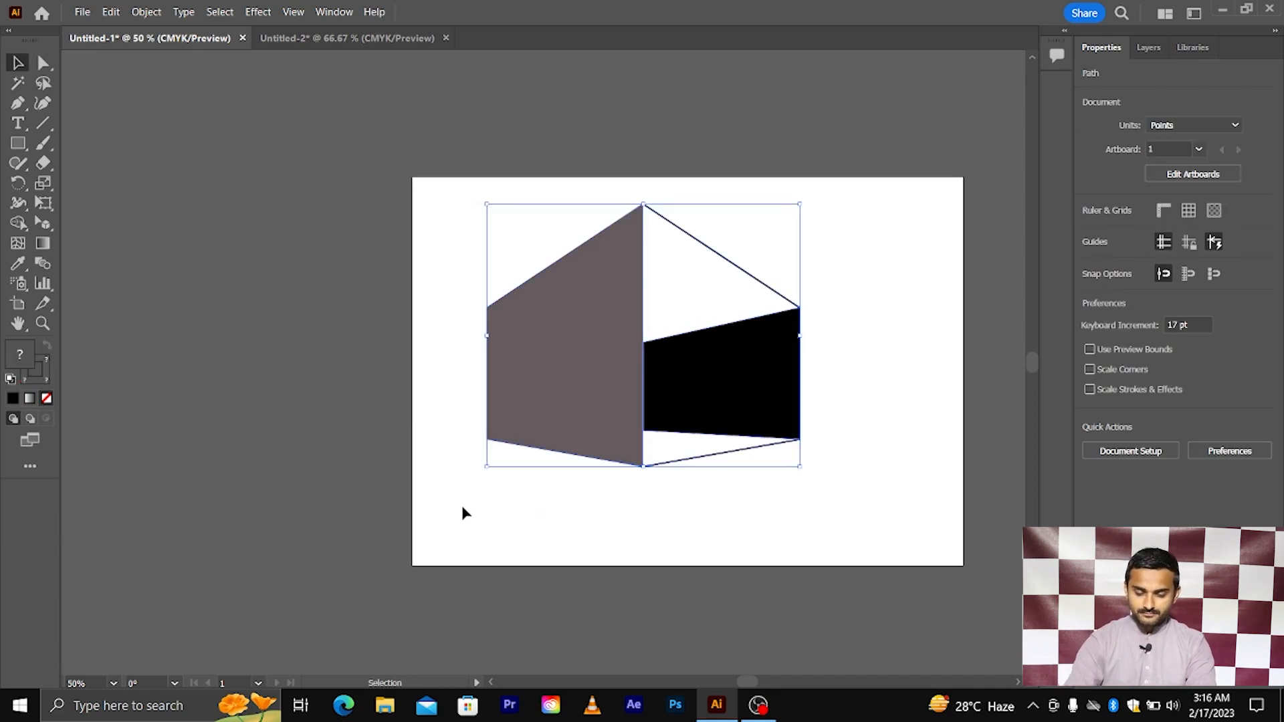
key("Delete")
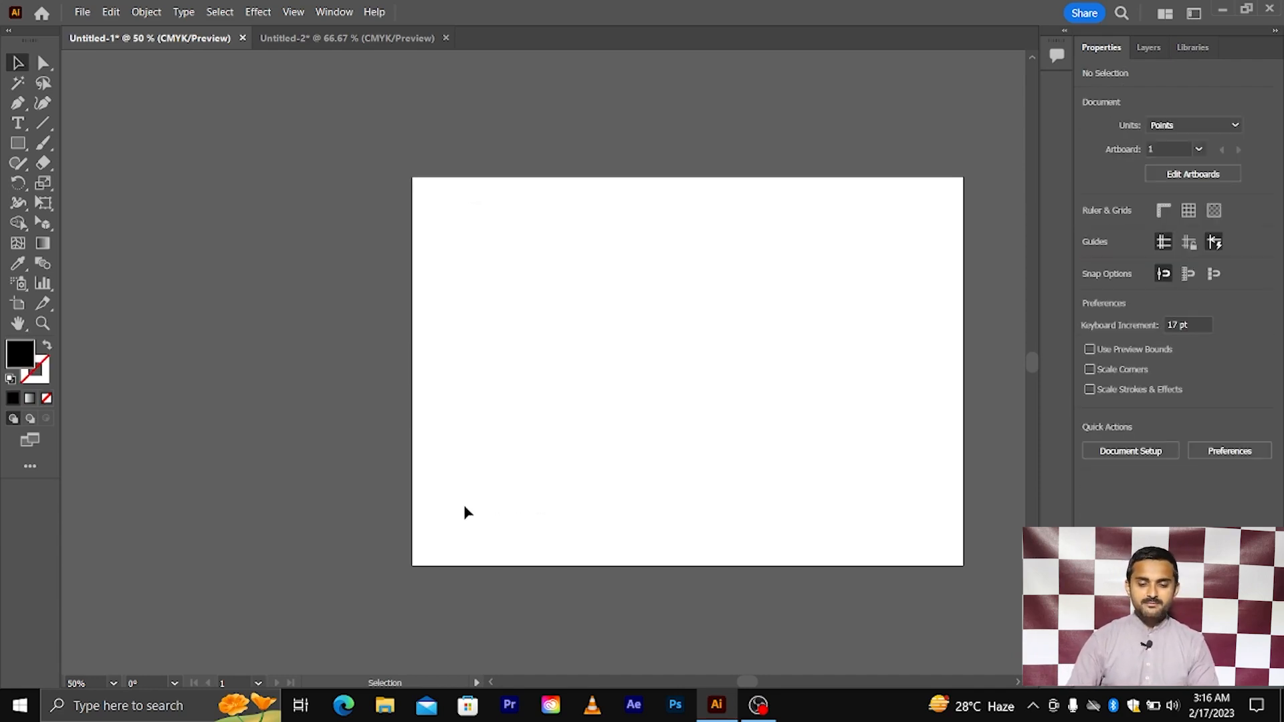